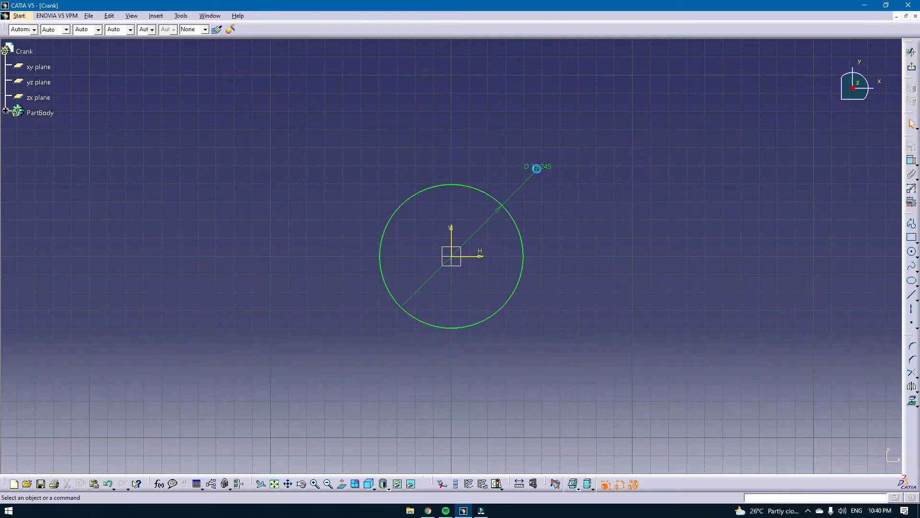
- Set the diameter of the circle centred on the origin to 35 mm
{"action": "double_click", "coordinate": [544, 170]}
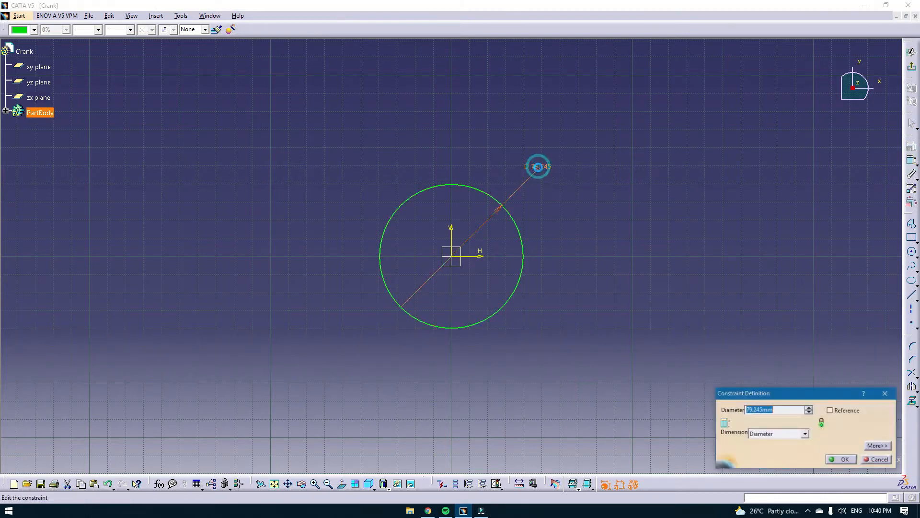
{"action": "type", "text": "35"}
{"action": "key", "text": "Return"}
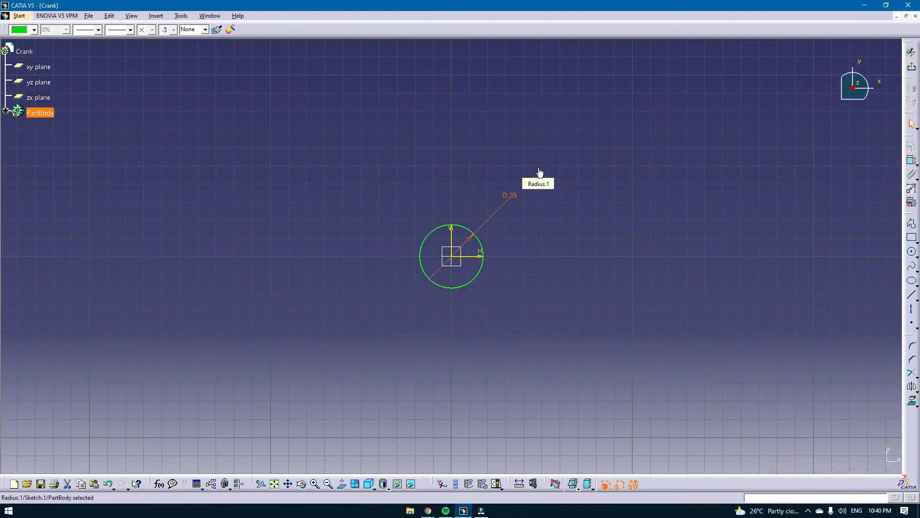
- Sketch a second circle on the horizontal axis, about 165 mm right of the origin, and set its diameter to 28 mm
{"action": "middle_click_drag", "start_coordinate": [729, 261], "coordinate": [476, 259]}
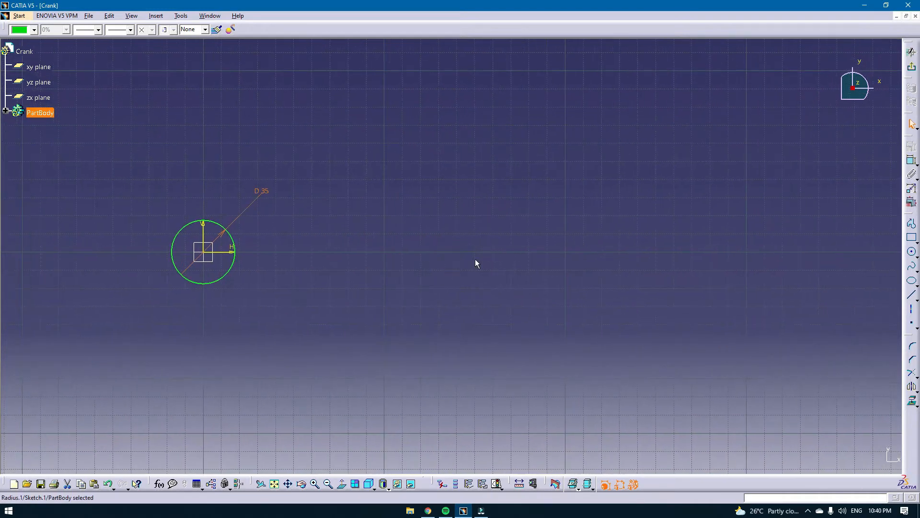
{"action": "left_click", "coordinate": [912, 251]}
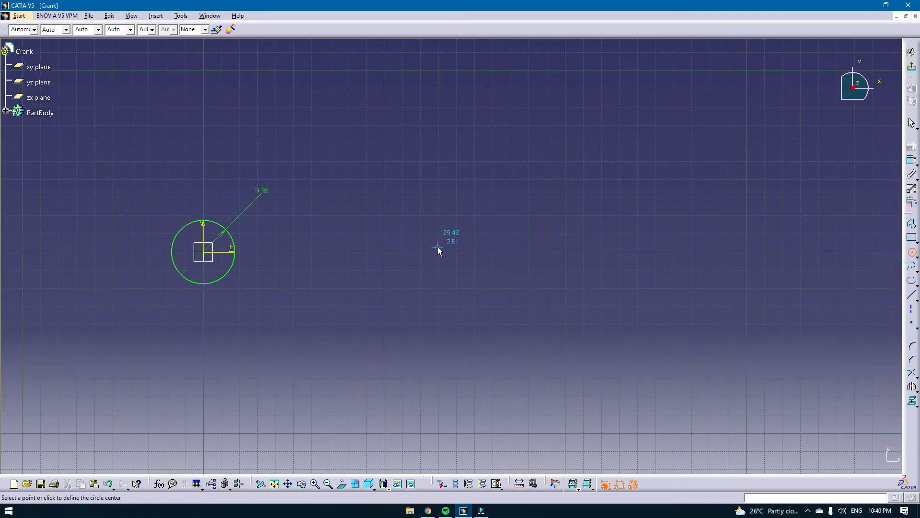
{"action": "left_click", "coordinate": [501, 251]}
{"action": "left_click", "coordinate": [523, 233]}
{"action": "left_click", "coordinate": [912, 160]}
{"action": "left_click", "coordinate": [547, 213]}
{"action": "double_click", "coordinate": [544, 209]}
{"action": "type", "text": "28"}
{"action": "key", "text": "Return"}
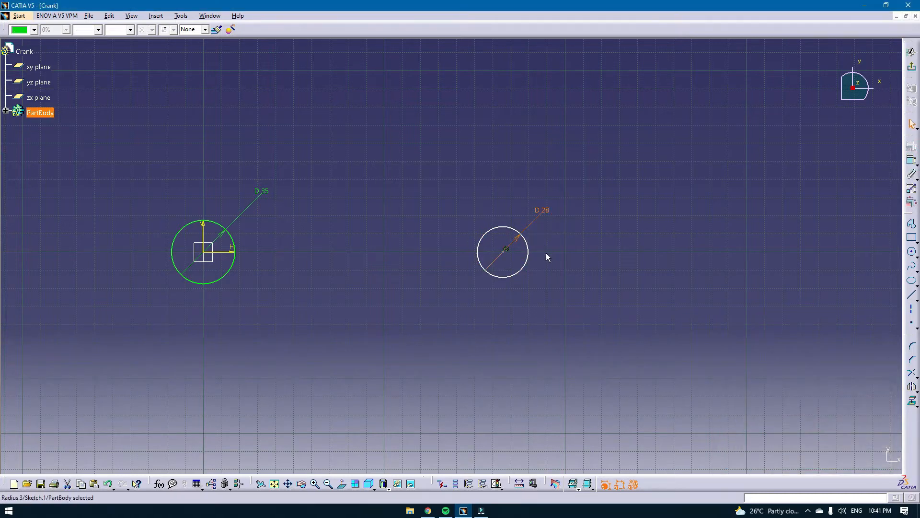
- Dimension the distance between the two circle centres and set it to 200 mm
{"action": "middle_click_drag", "start_coordinate": [382, 244], "coordinate": [501, 247]}
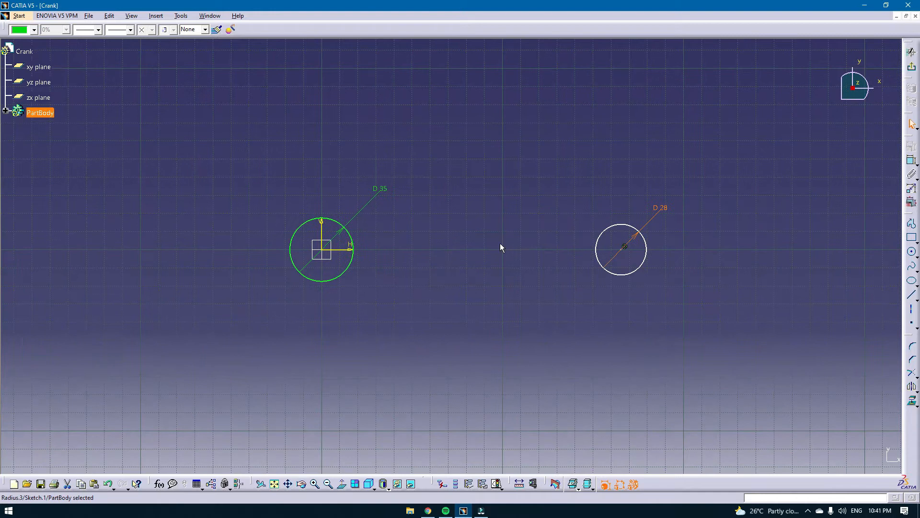
{"action": "left_click", "coordinate": [912, 162]}
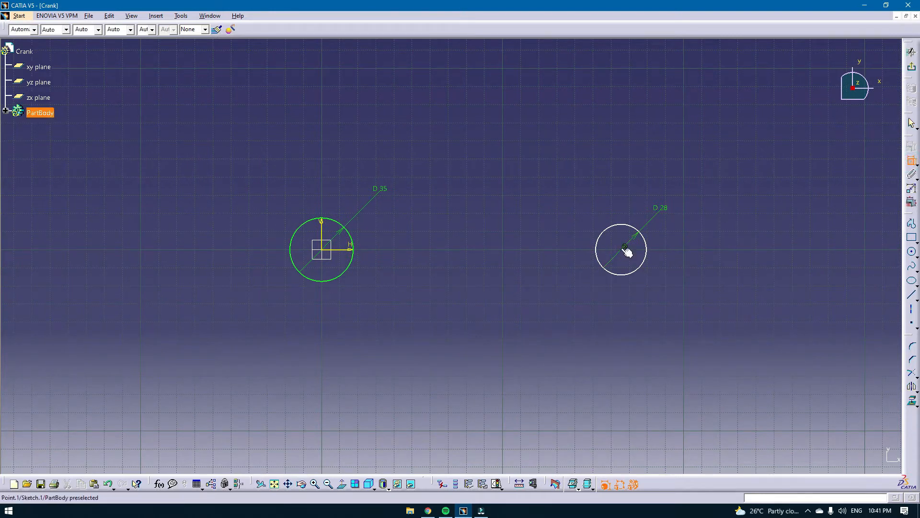
{"action": "left_click", "coordinate": [326, 252]}
{"action": "left_click", "coordinate": [625, 246]}
{"action": "left_click", "coordinate": [492, 306]}
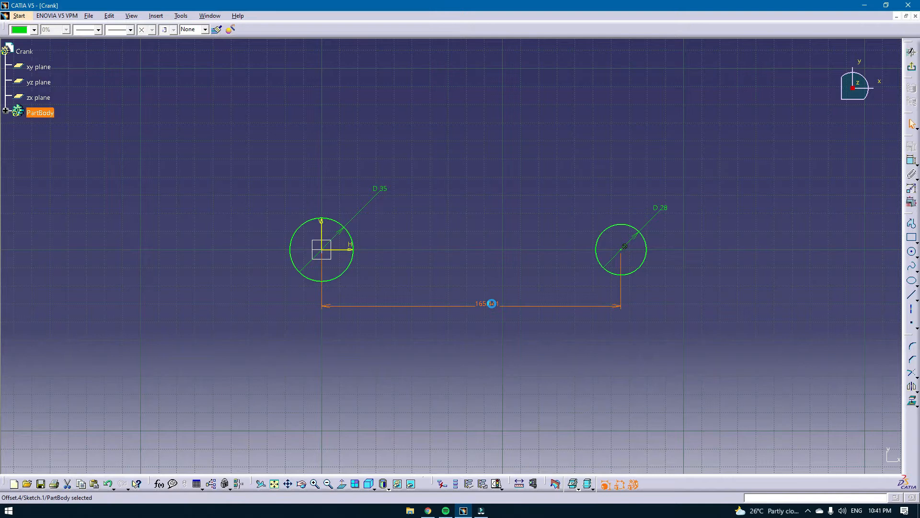
{"action": "double_click", "coordinate": [487, 304]}
{"action": "type", "text": "200"}
{"action": "key", "text": "Return"}
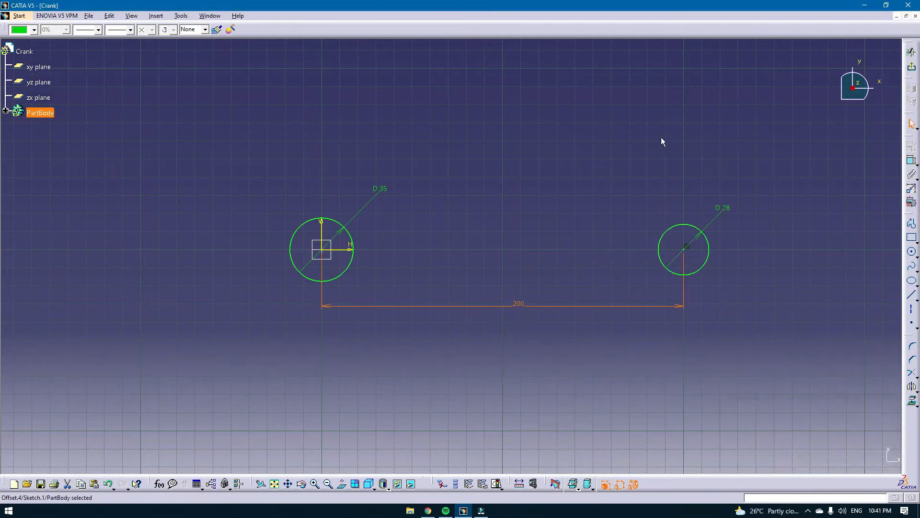
{"action": "left_click", "coordinate": [912, 296]}
{"action": "left_click", "coordinate": [687, 247]}
{"action": "key", "text": "Escape"}
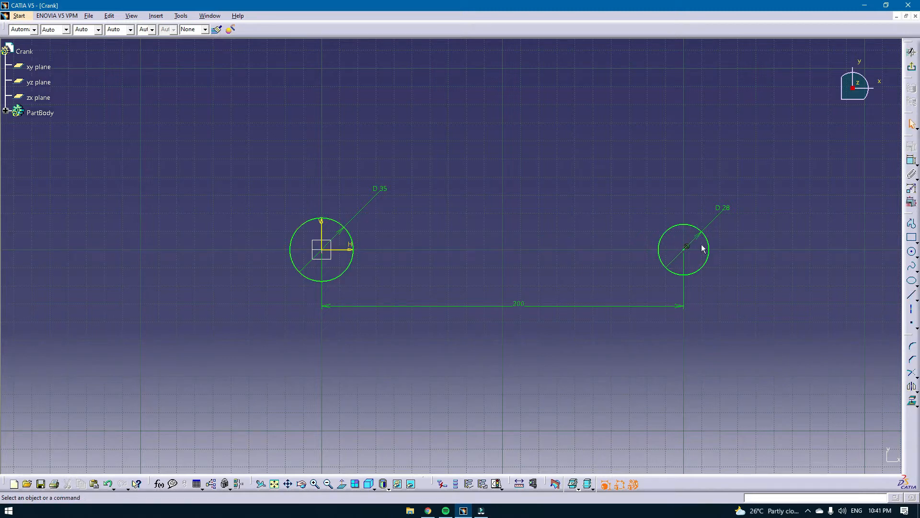
- Draw a horizontal line from the 28 mm circle's centre toward the origin and set its length to 30 mm
{"action": "left_click", "coordinate": [911, 295]}
{"action": "left_click", "coordinate": [685, 247]}
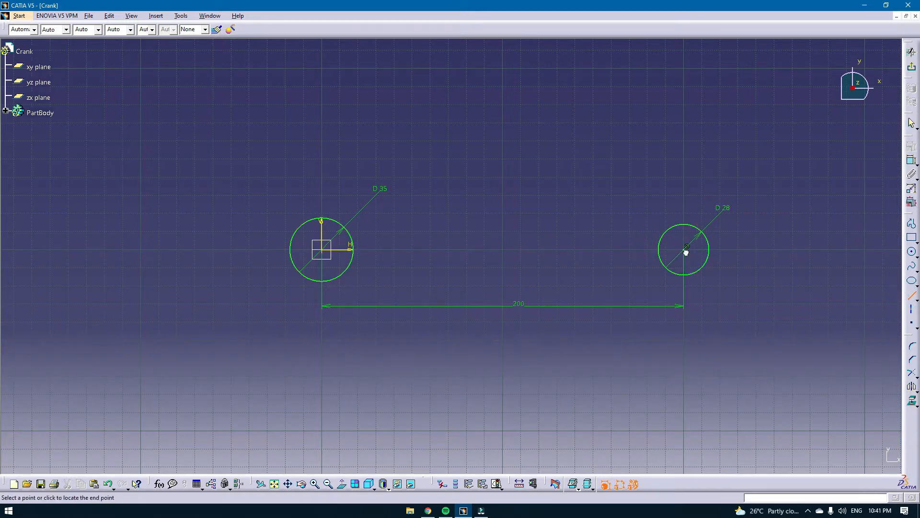
{"action": "left_click", "coordinate": [607, 249]}
{"action": "left_click", "coordinate": [911, 172]}
{"action": "left_click", "coordinate": [642, 249]}
{"action": "left_click", "coordinate": [650, 179]}
{"action": "double_click", "coordinate": [651, 182]}
{"action": "type", "text": "30"}
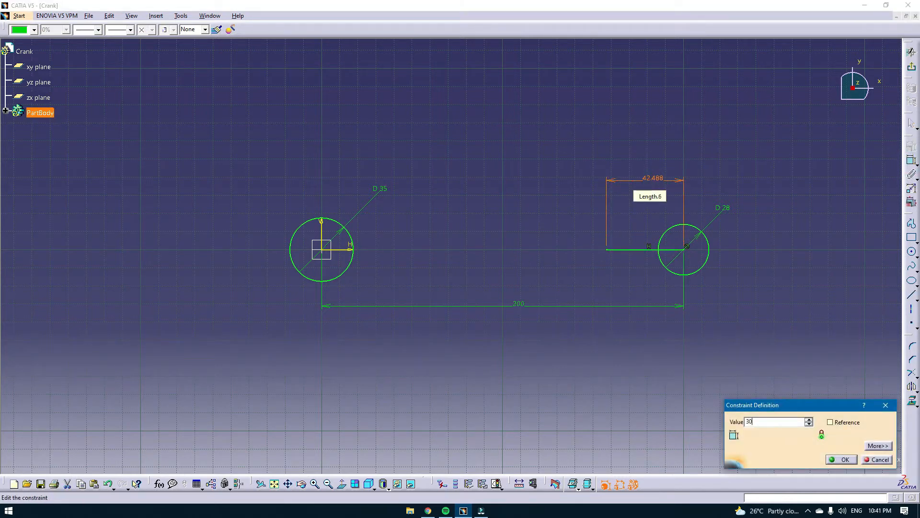
{"action": "key", "text": "Return"}
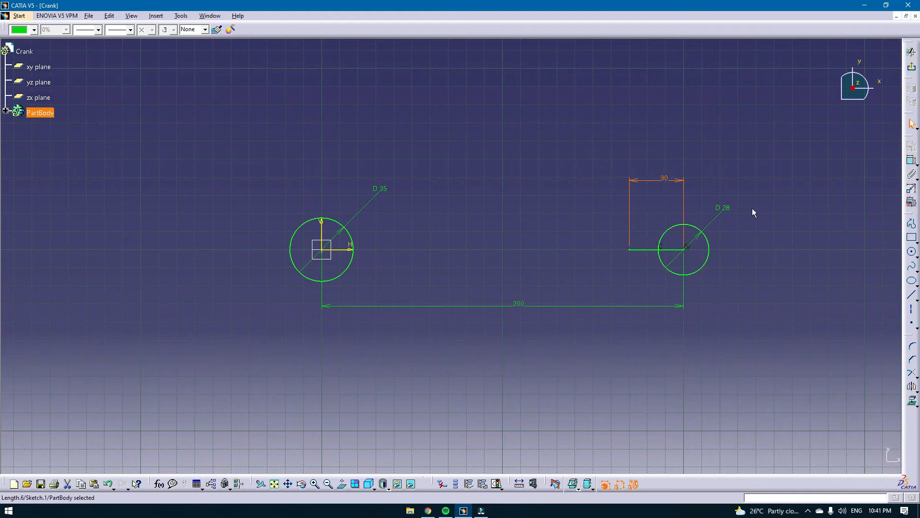
- Draw a vertical line upward from the free end of the 30 mm line and set its length to 12 mm
{"action": "left_click", "coordinate": [911, 294]}
{"action": "left_click", "coordinate": [629, 249]}
{"action": "left_click", "coordinate": [629, 227]}
{"action": "left_click", "coordinate": [911, 174]}
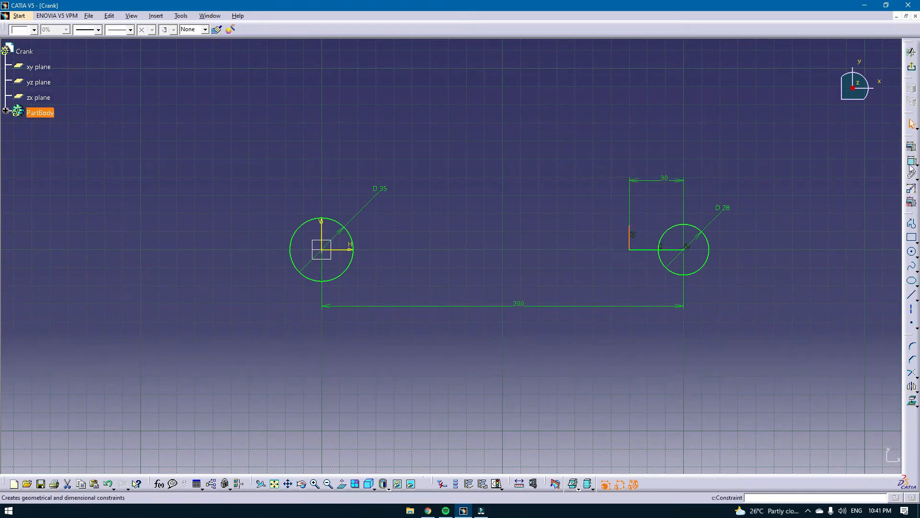
{"action": "left_click", "coordinate": [601, 235]}
{"action": "double_click", "coordinate": [602, 235]}
{"action": "type", "text": "12"}
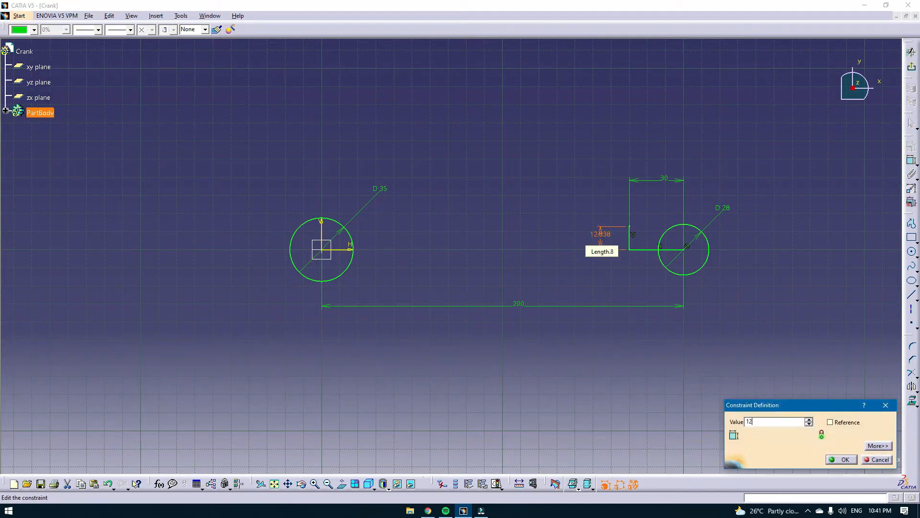
{"action": "key", "text": "Return"}
{"action": "left_click", "coordinate": [664, 274]}
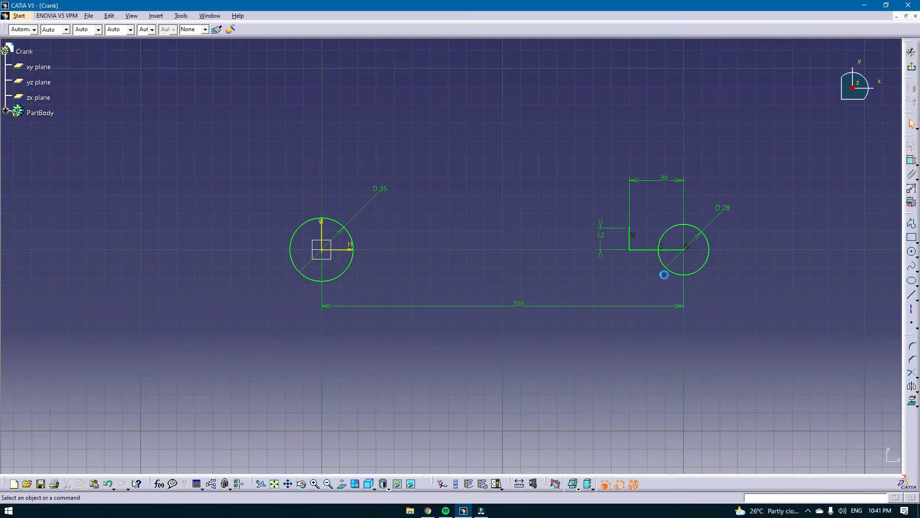
- Draw a line from the upper end of the 12 mm line, tangent to the 35 mm circle's upper side and extending past it
{"action": "left_click", "coordinate": [911, 294]}
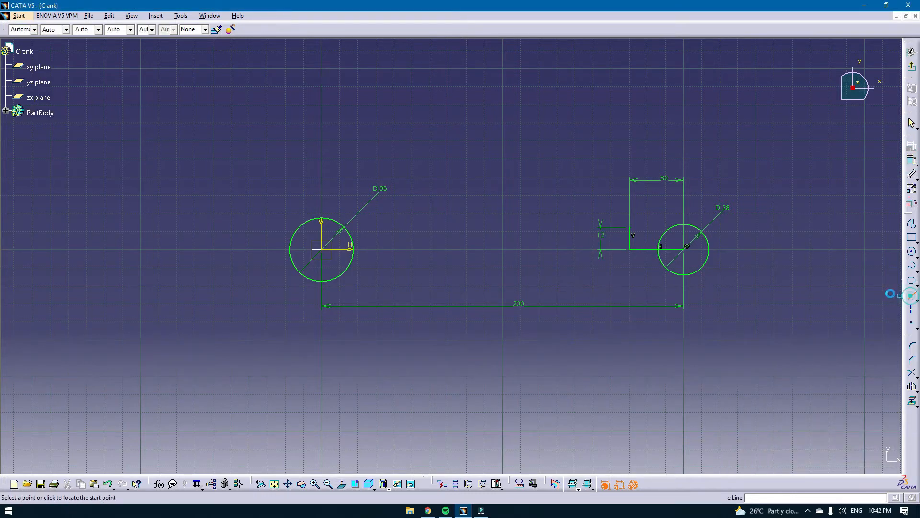
{"action": "left_click", "coordinate": [629, 227]}
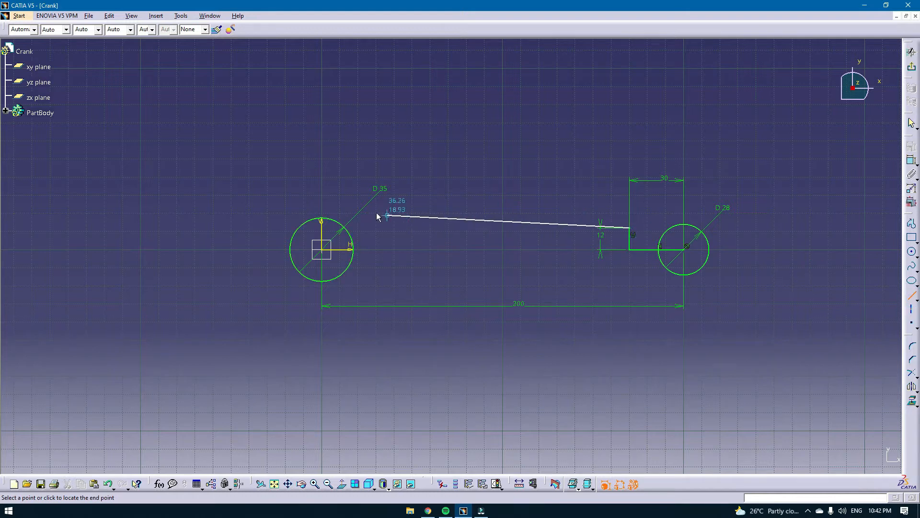
{"action": "left_click", "coordinate": [281, 217]}
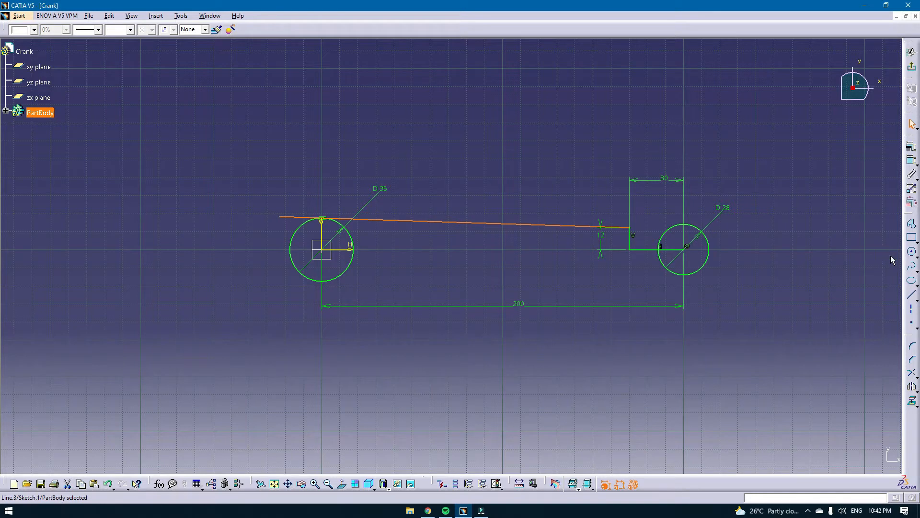
- Draw a line from the upper end of the 12 mm line, tangent to the 28 mm circle's upper side and extending past it
{"action": "left_click", "coordinate": [911, 295]}
{"action": "left_click", "coordinate": [629, 227]}
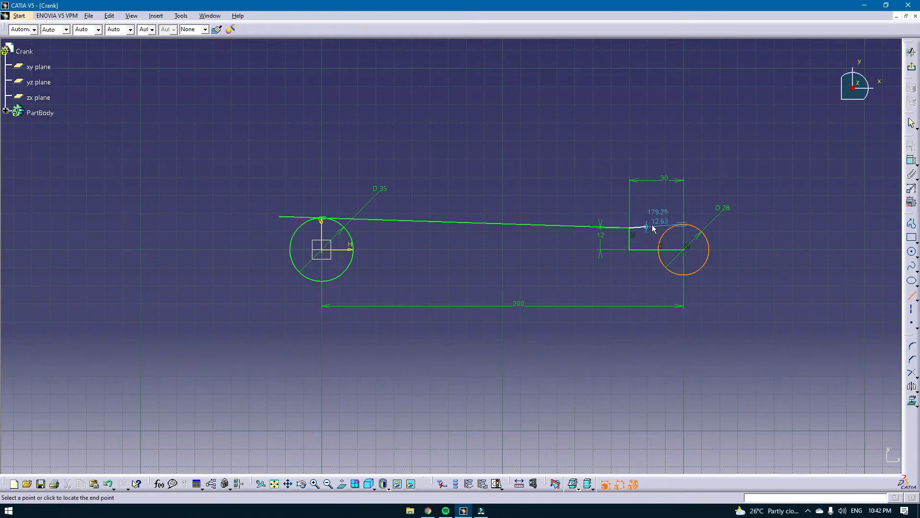
{"action": "left_click", "coordinate": [715, 222]}
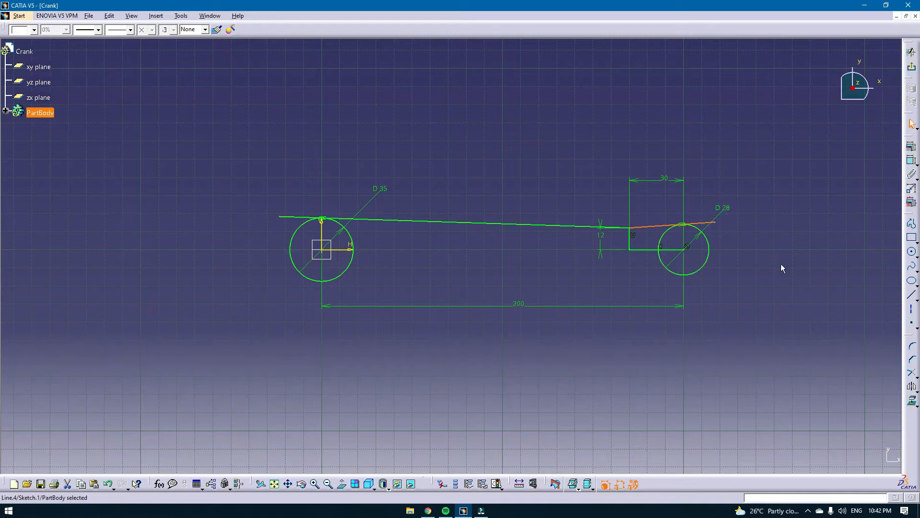
{"action": "left_click", "coordinate": [742, 242]}
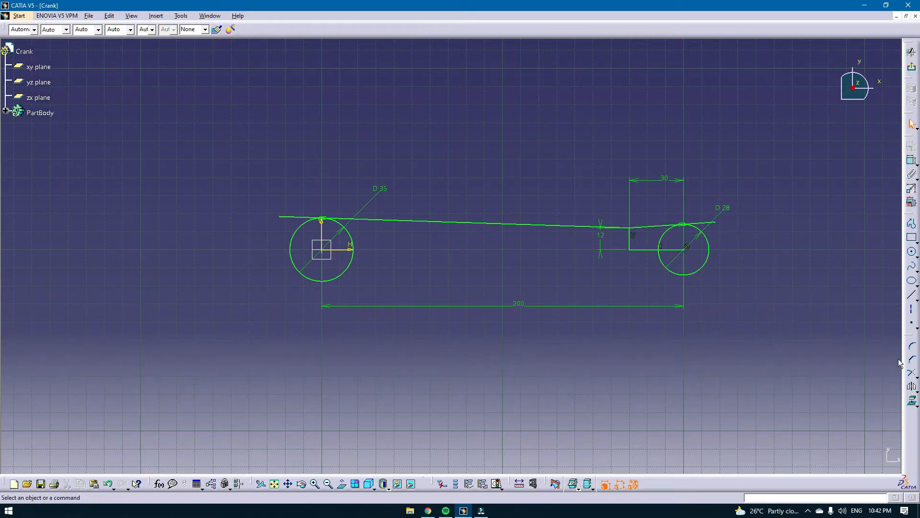
- Quick-trim the tangent lines' overhangs beyond both circles and delete the 12 mm vertical line
{"action": "left_click", "coordinate": [914, 375]}
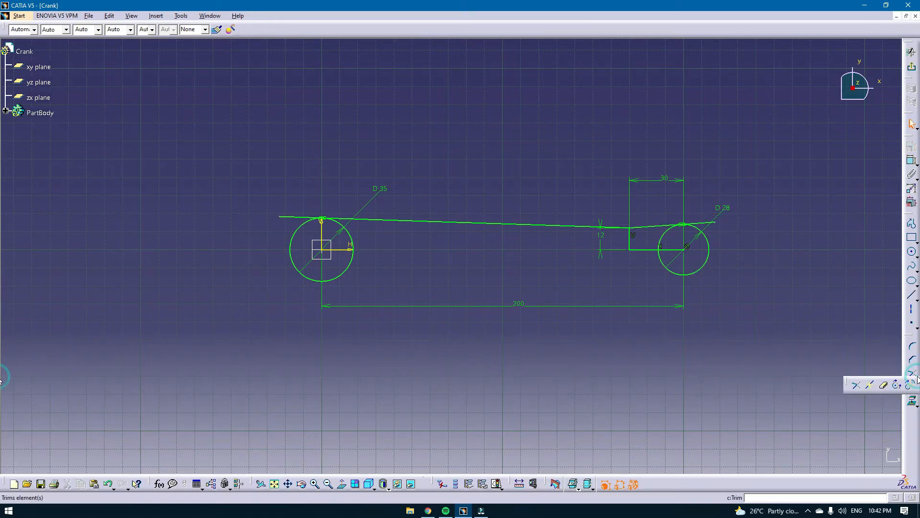
{"action": "left_click", "coordinate": [877, 382]}
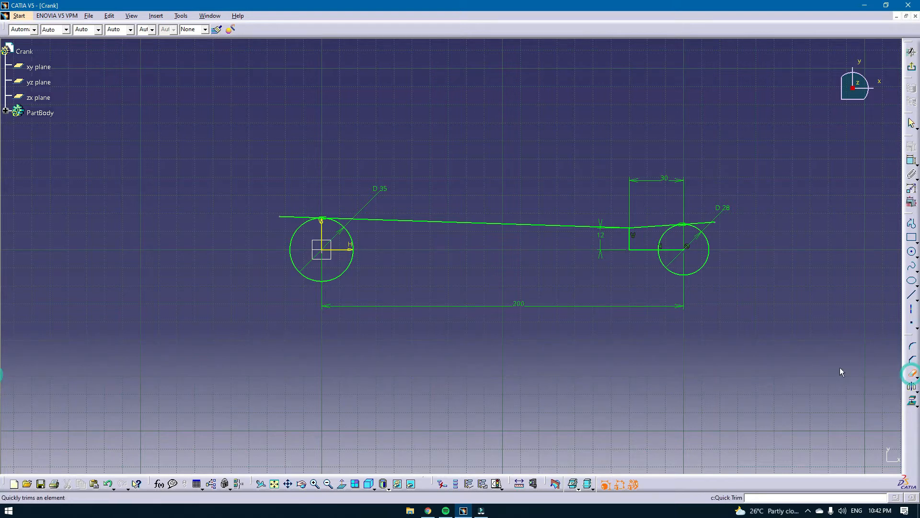
{"action": "left_click", "coordinate": [294, 220]}
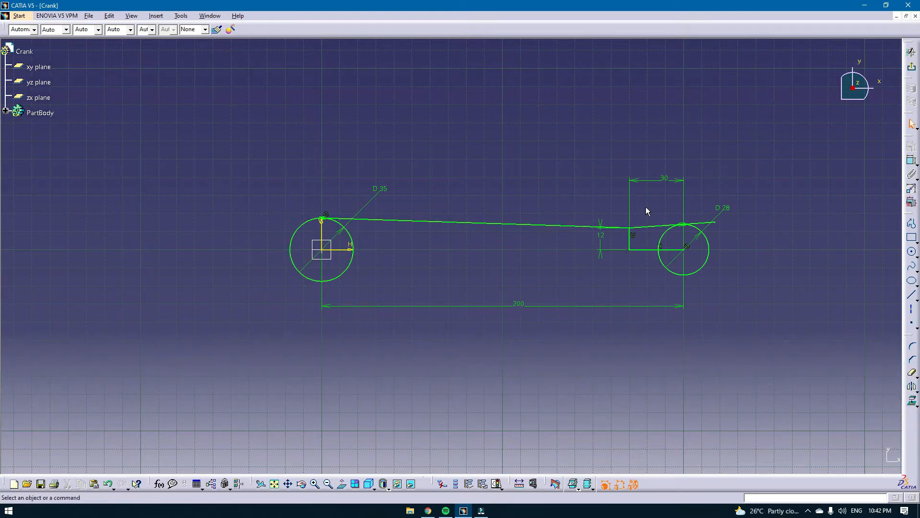
{"action": "left_click", "coordinate": [700, 224]}
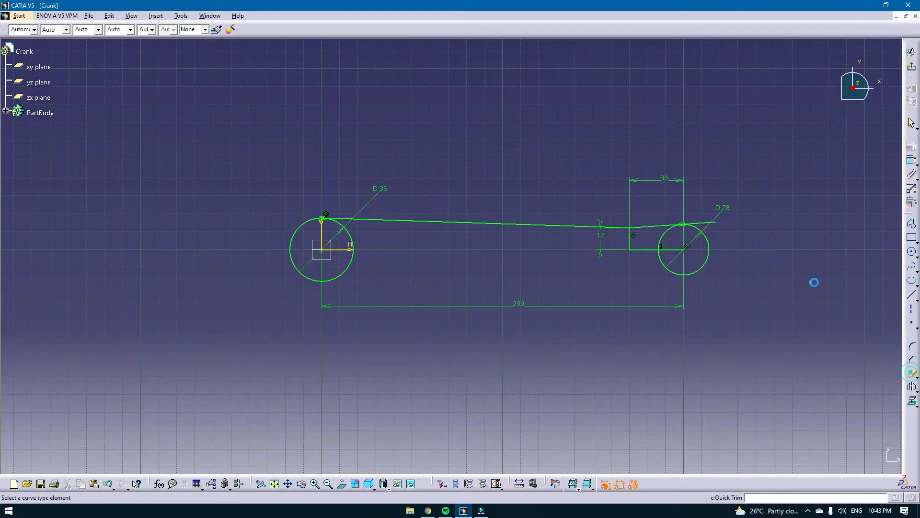
{"action": "left_click", "coordinate": [702, 223]}
{"action": "left_click", "coordinate": [630, 238]}
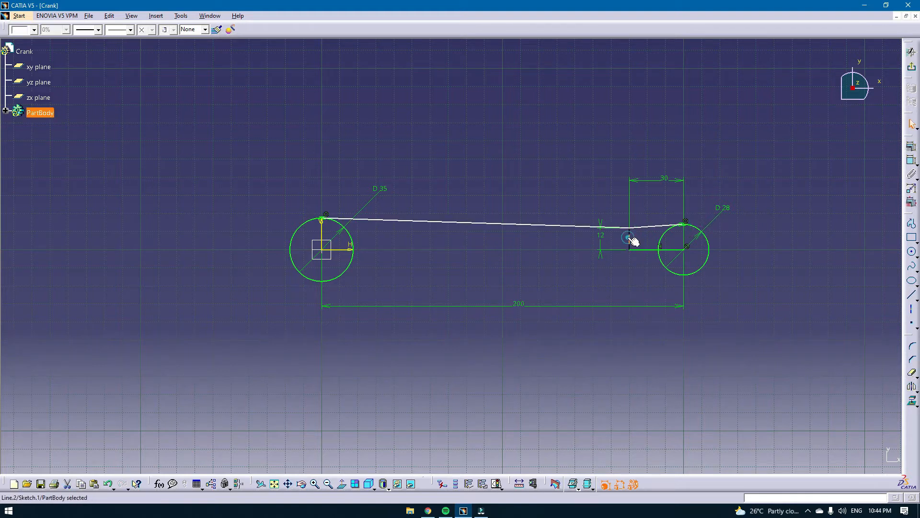
{"action": "key", "text": "Delete"}
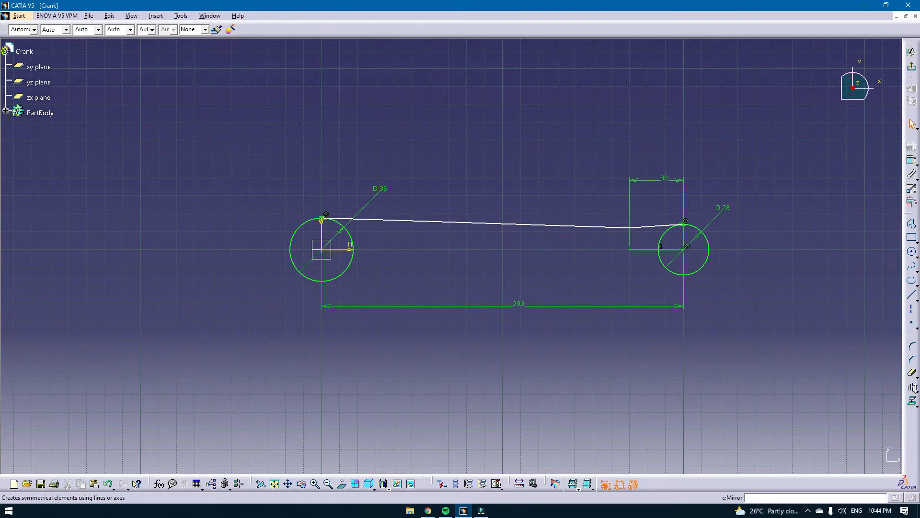
- Mirror both tangent lines about the 30 mm horizontal line, and delete that horizontal line
{"action": "left_click", "coordinate": [912, 388]}
{"action": "left_click", "coordinate": [652, 226]}
{"action": "left_click", "coordinate": [643, 249]}
{"action": "left_click", "coordinate": [912, 388]}
{"action": "left_click", "coordinate": [593, 226]}
{"action": "left_click", "coordinate": [643, 249]}
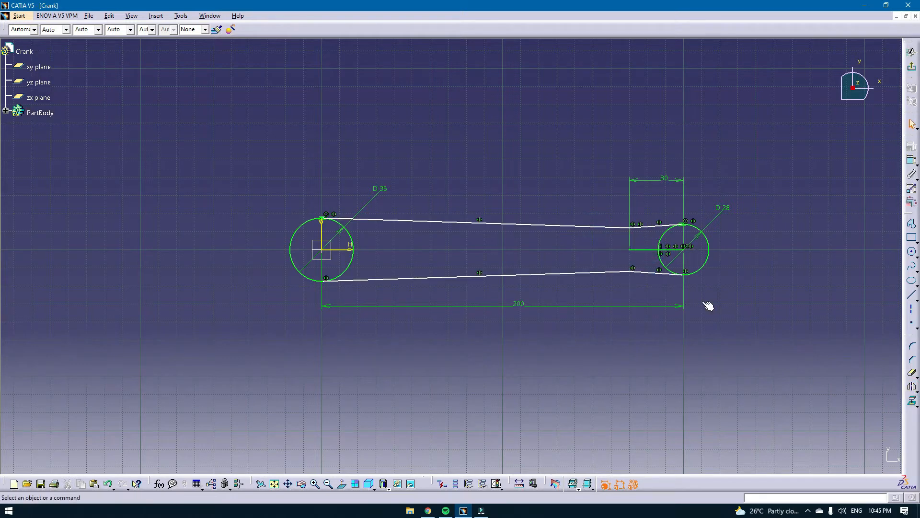
{"action": "left_click", "coordinate": [644, 249]}
{"action": "key", "text": "Delete"}
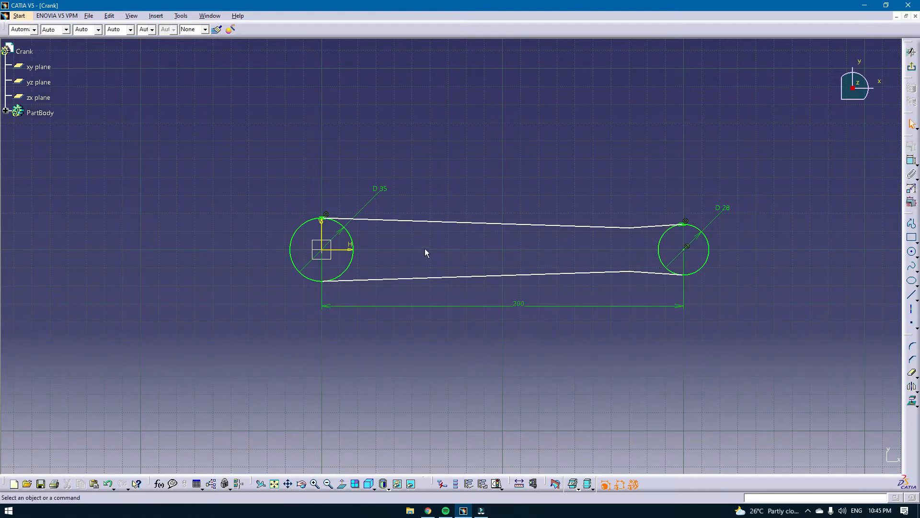
- Quick-trim the inner arcs of the 28 mm and 35 mm circles to leave one closed crank outline
{"action": "left_click", "coordinate": [912, 373]}
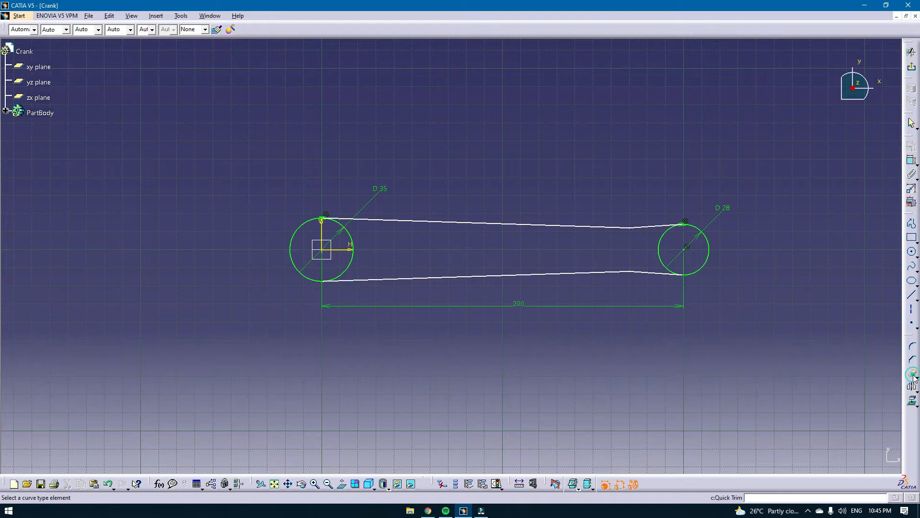
{"action": "left_click", "coordinate": [666, 246]}
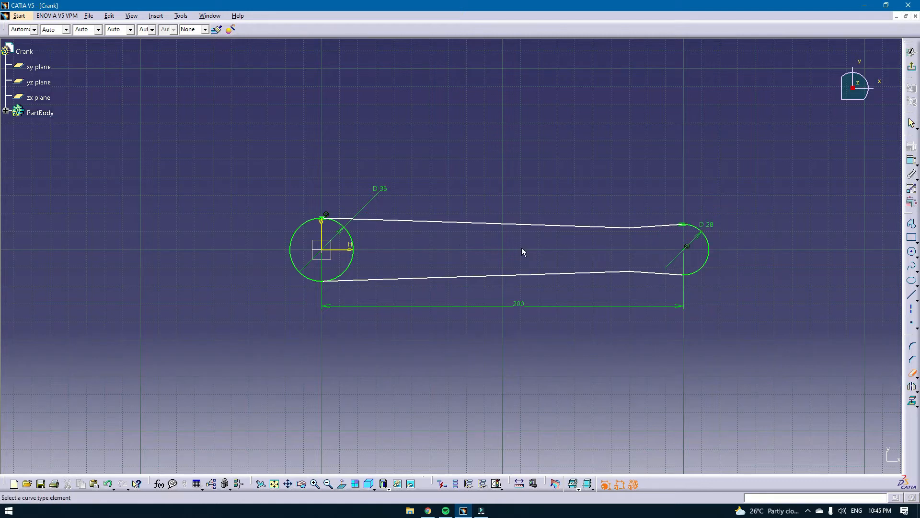
{"action": "left_click", "coordinate": [351, 237]}
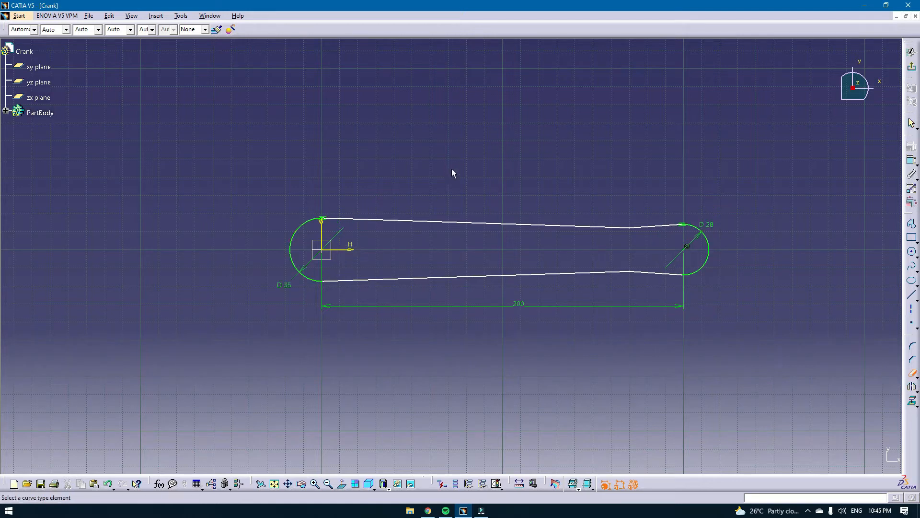
- Exit the crank outline sketch and pad the profile to a length of 20 mm
{"action": "left_click", "coordinate": [912, 68]}
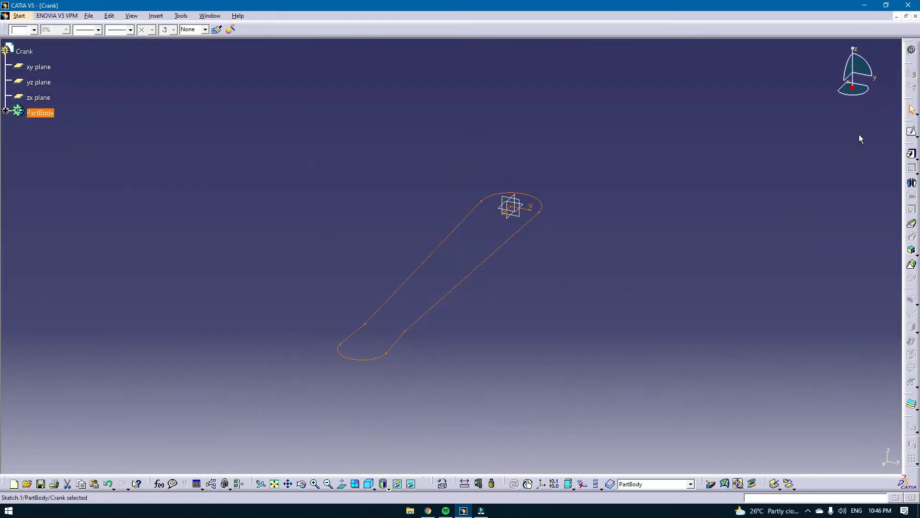
{"action": "left_click", "coordinate": [911, 155]}
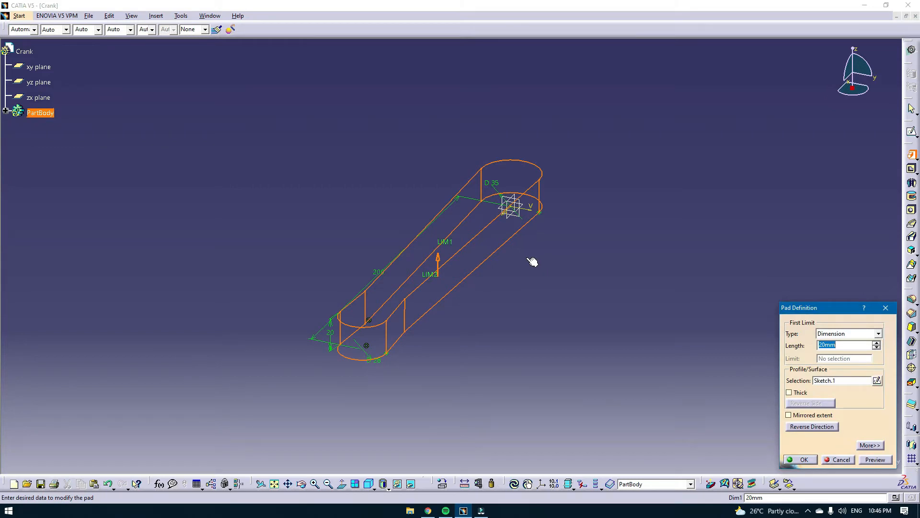
{"action": "type", "text": "20"}
{"action": "key", "text": "Return"}
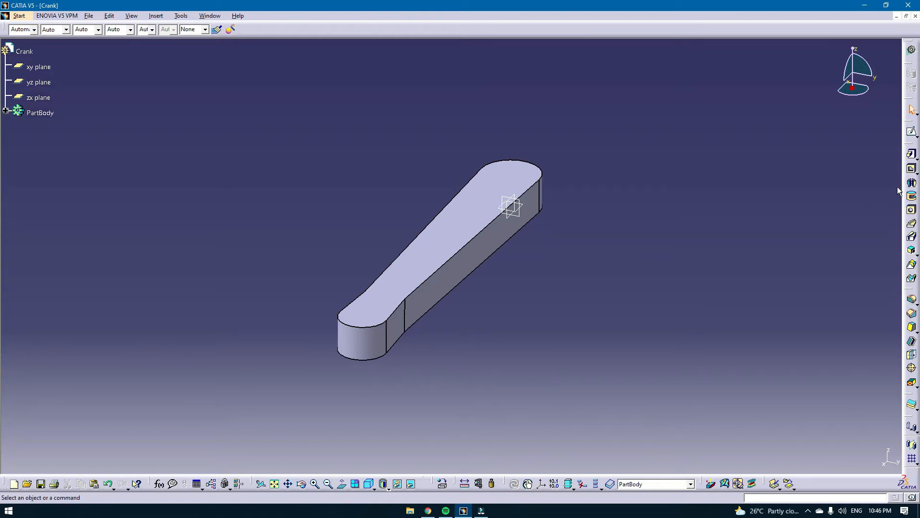
- Fillet the crank's upper outline edges with a 5 mm radius, enabling the conic parameter at 0.5
{"action": "left_click", "coordinate": [911, 299]}
{"action": "left_click", "coordinate": [531, 186]}
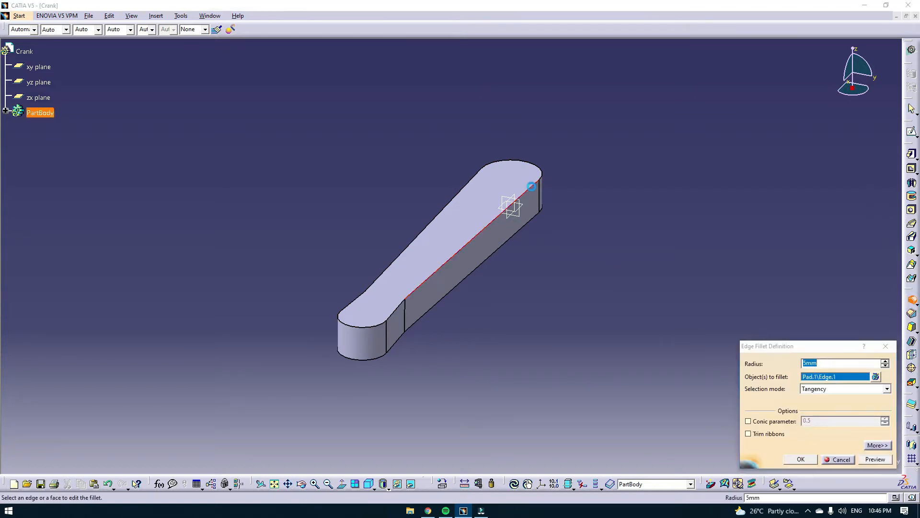
{"action": "left_click", "coordinate": [357, 301]}
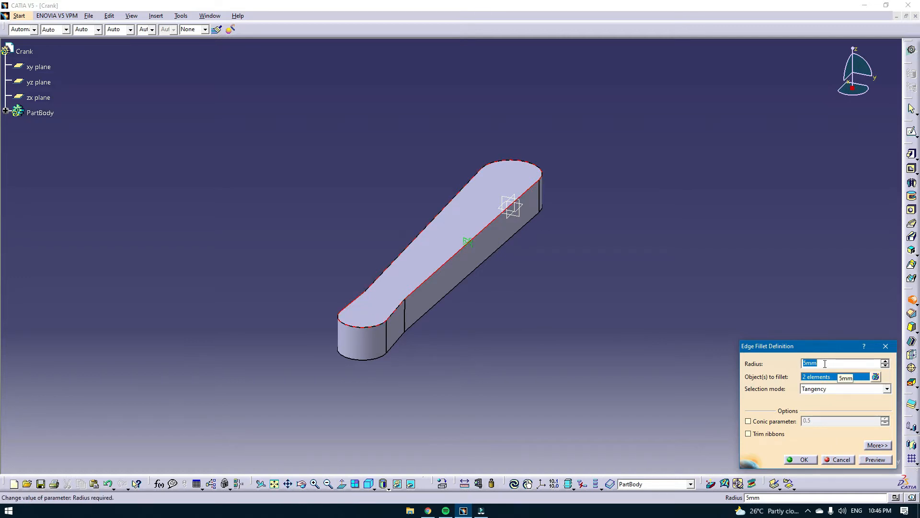
{"action": "left_click", "coordinate": [749, 421]}
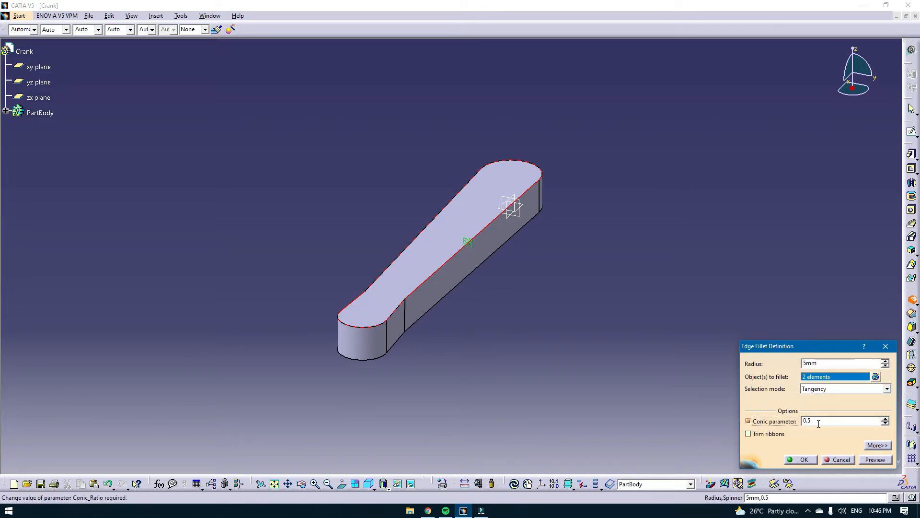
{"action": "left_click", "coordinate": [805, 459]}
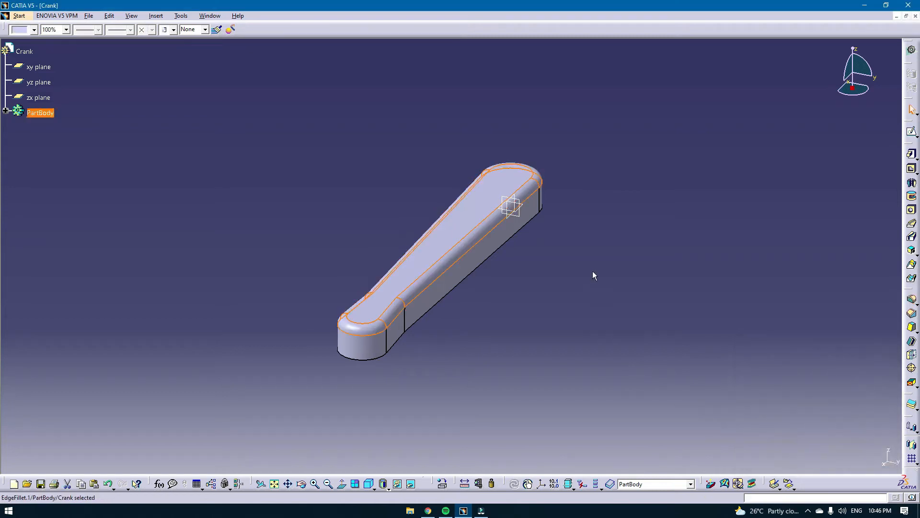
{"action": "left_click", "coordinate": [599, 260]}
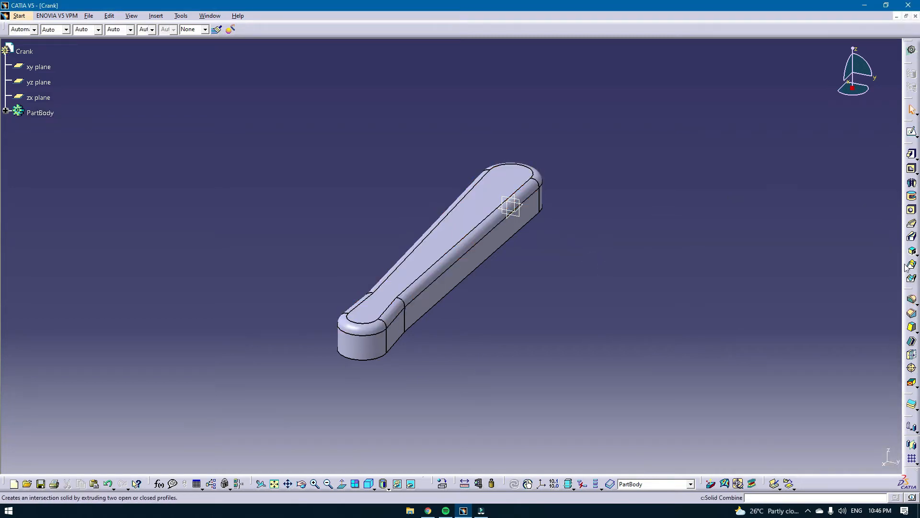
- Fillet the crank's lower outline edges with a 5 mm radius and a conic parameter of 0.5
{"action": "left_click", "coordinate": [912, 299]}
{"action": "left_click", "coordinate": [520, 234]}
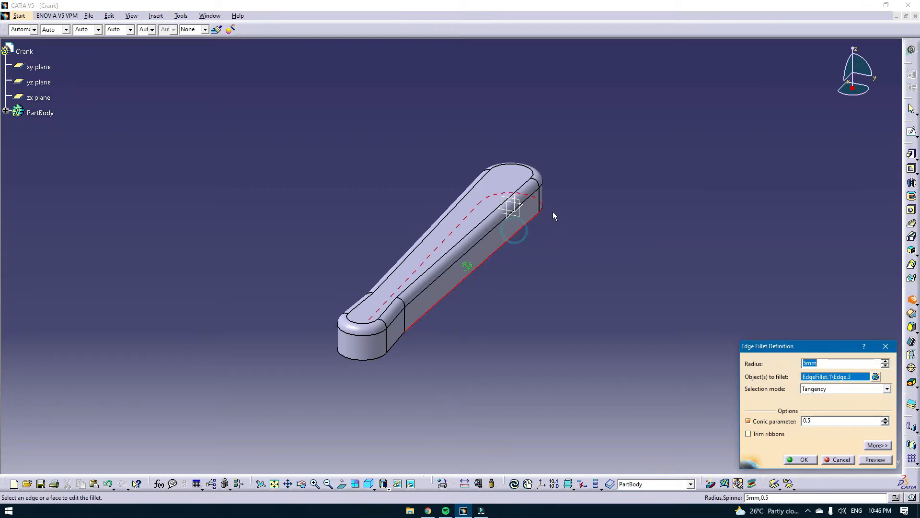
{"action": "left_click", "coordinate": [384, 361]}
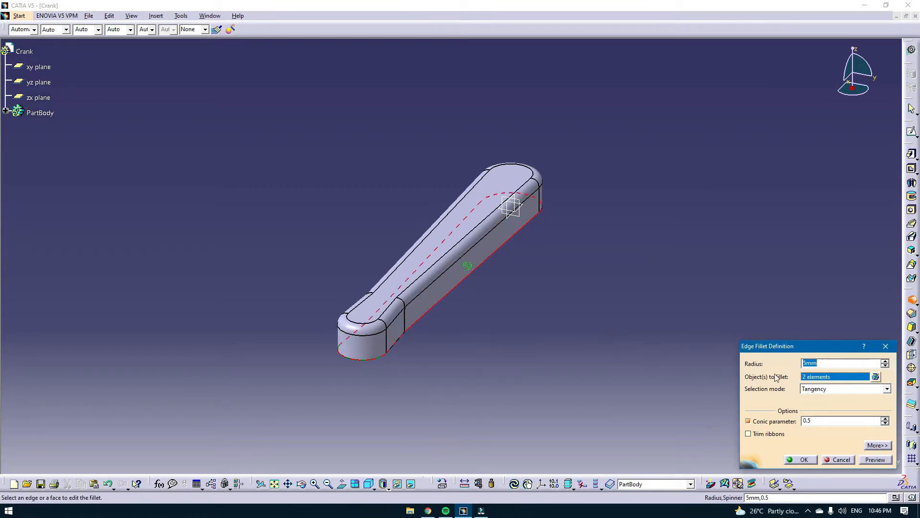
{"action": "left_click", "coordinate": [801, 459]}
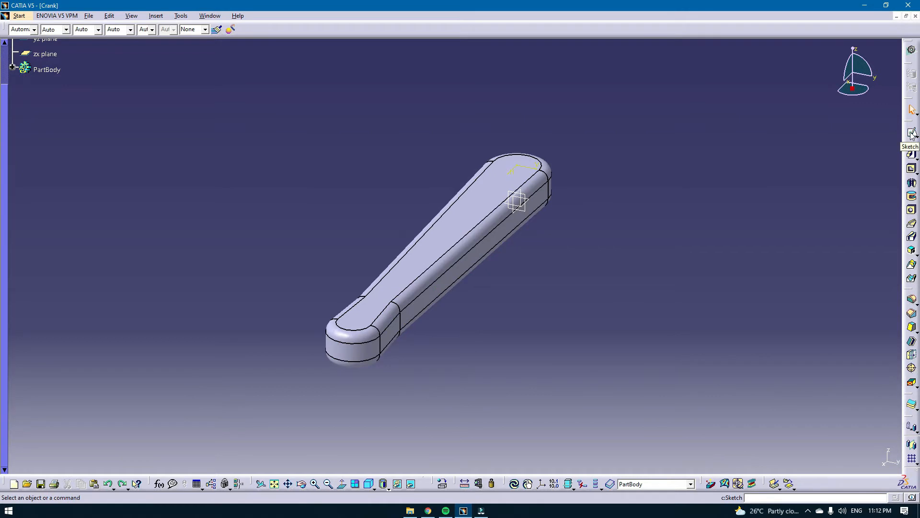
- Sketch a circle centred on the origin on the crank's upper face and set its diameter to 35 mm
{"action": "left_click", "coordinate": [912, 133]}
{"action": "left_click", "coordinate": [521, 177]}
{"action": "left_click", "coordinate": [912, 251]}
{"action": "left_click", "coordinate": [232, 283]}
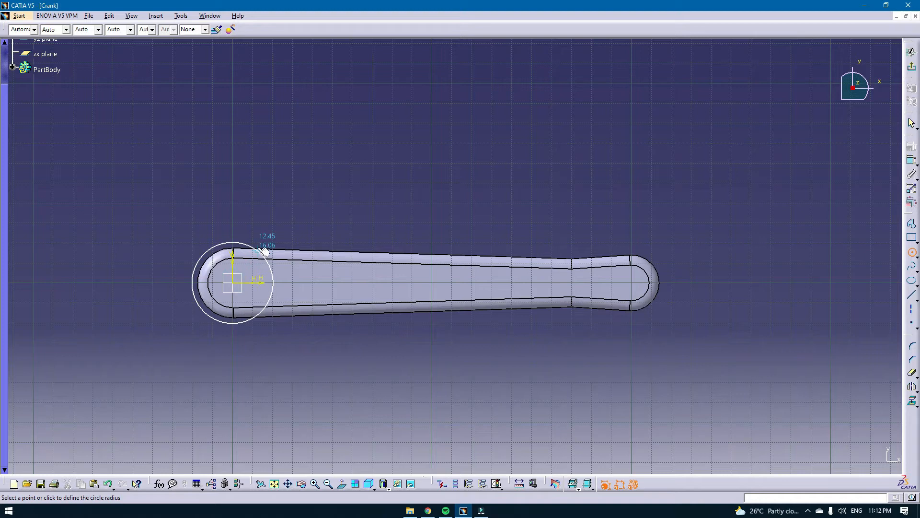
{"action": "left_click", "coordinate": [265, 250]}
{"action": "left_click", "coordinate": [913, 160]}
{"action": "left_click", "coordinate": [253, 243]}
{"action": "left_click", "coordinate": [263, 227]}
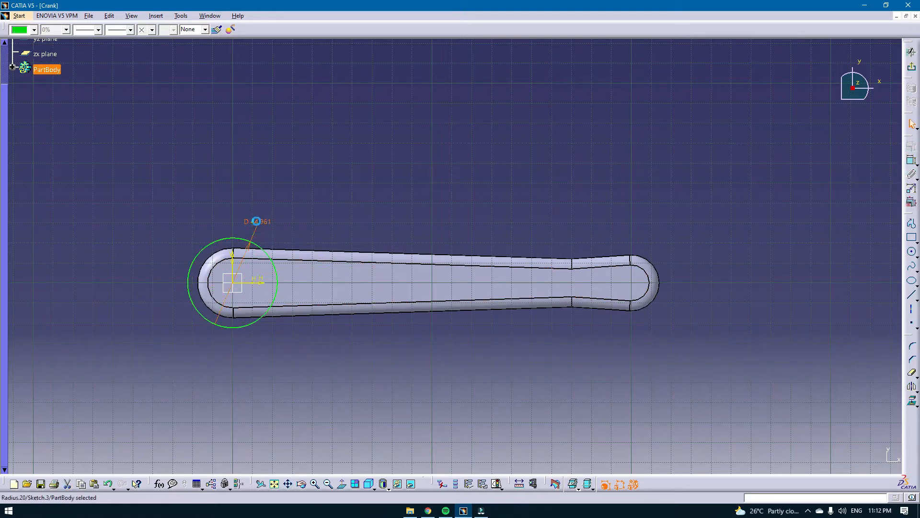
{"action": "double_click", "coordinate": [254, 223]}
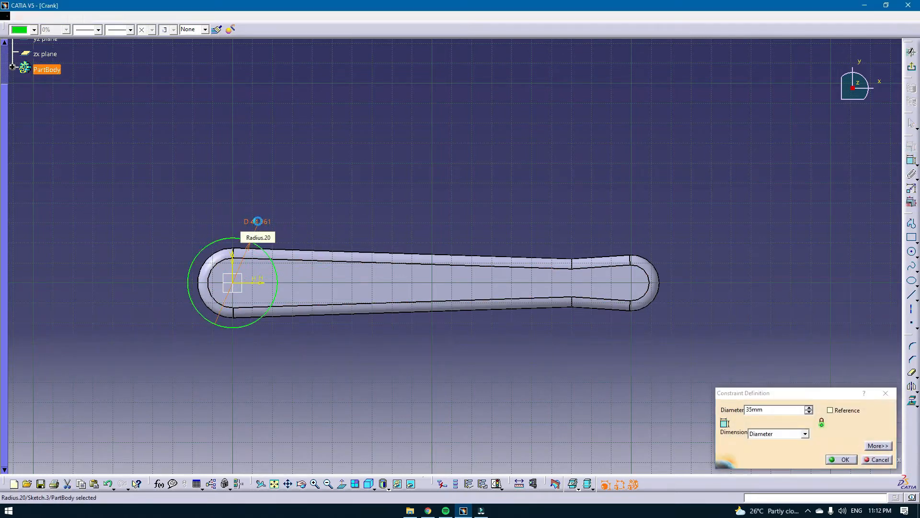
{"action": "key", "text": "Return"}
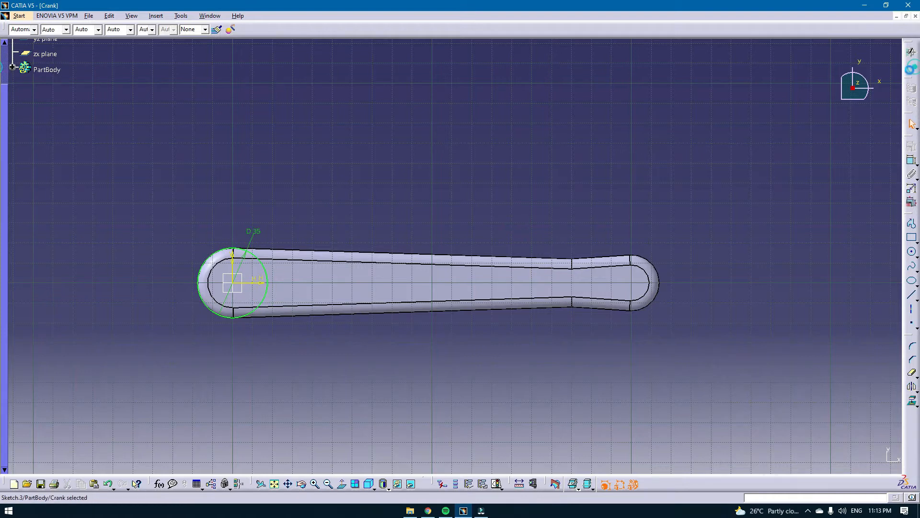
- Exit the sketch and pad the 35 mm circle with a 20 mm first limit and a 10 mm second limit
{"action": "left_click", "coordinate": [912, 66]}
{"action": "left_click", "coordinate": [912, 153]}
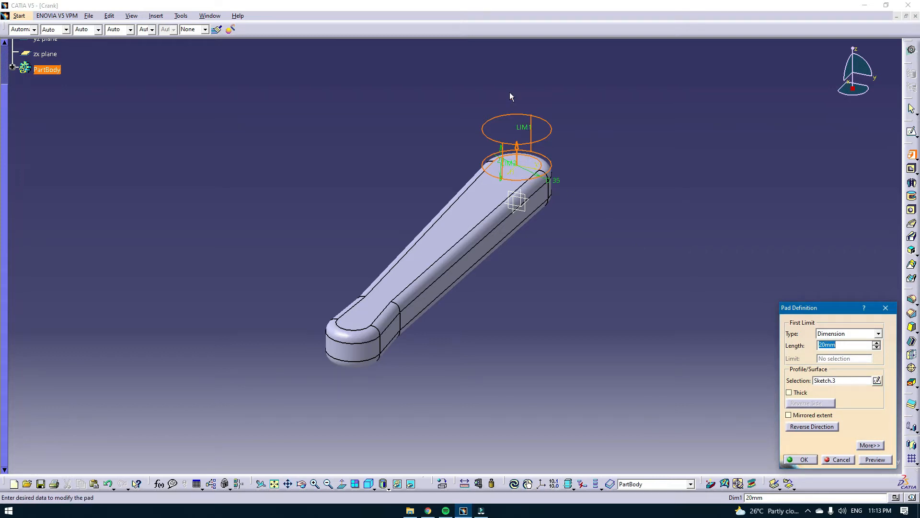
{"action": "left_click", "coordinate": [870, 445]}
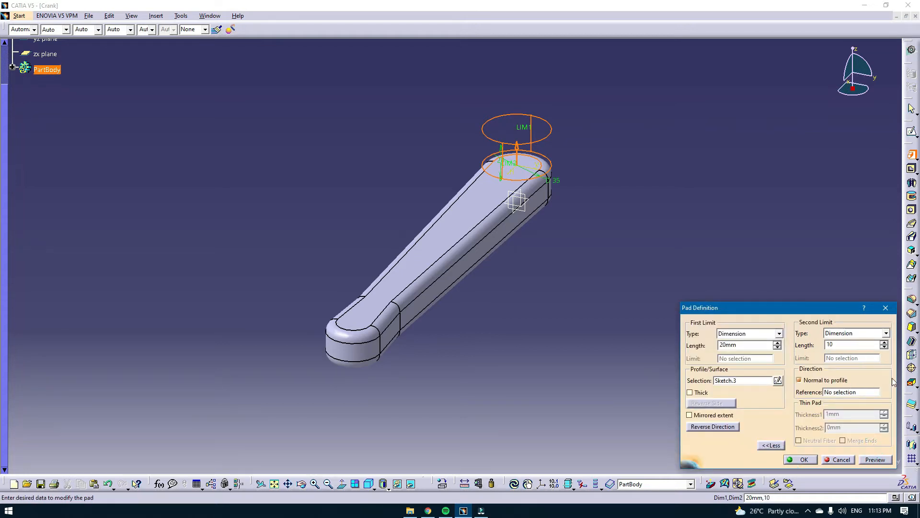
{"action": "left_click", "coordinate": [799, 459]}
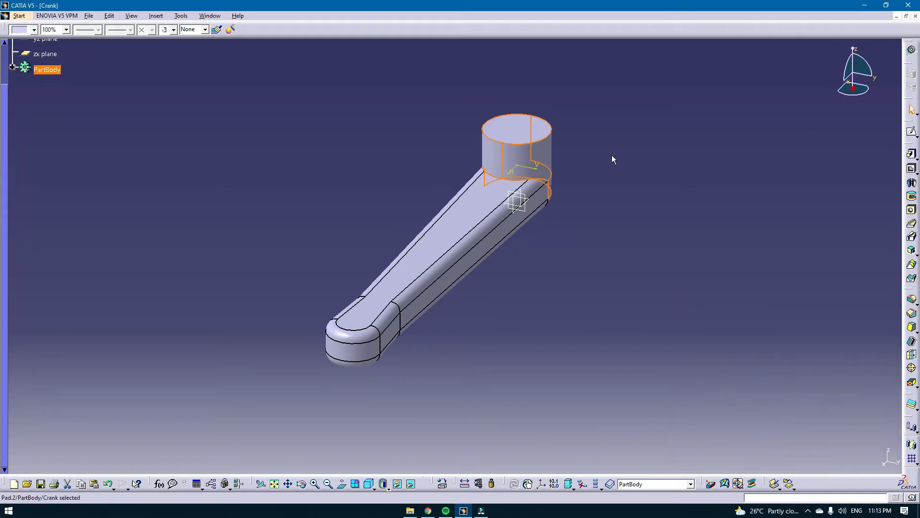
{"action": "left_click", "coordinate": [600, 174]}
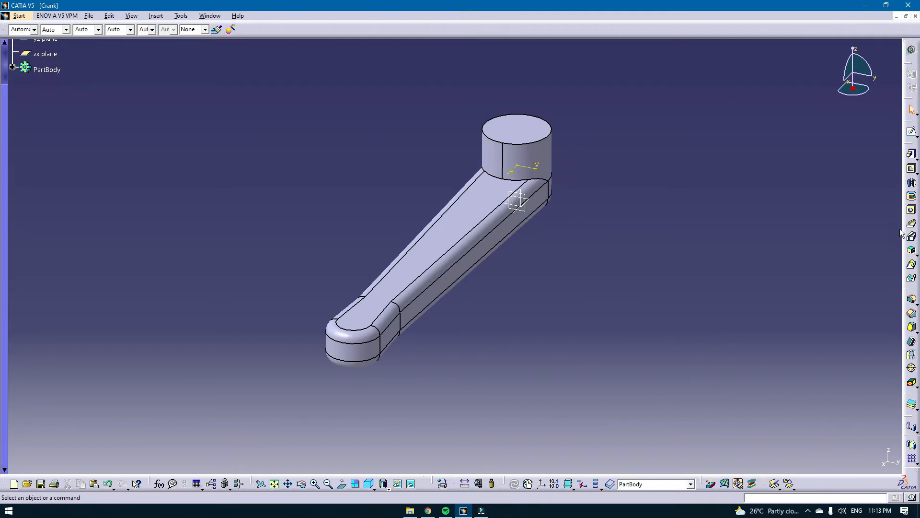
- Fillet the top circular edge of the cylindrical boss with a 5 mm radius and a conic parameter of 0.5
{"action": "left_click", "coordinate": [912, 300]}
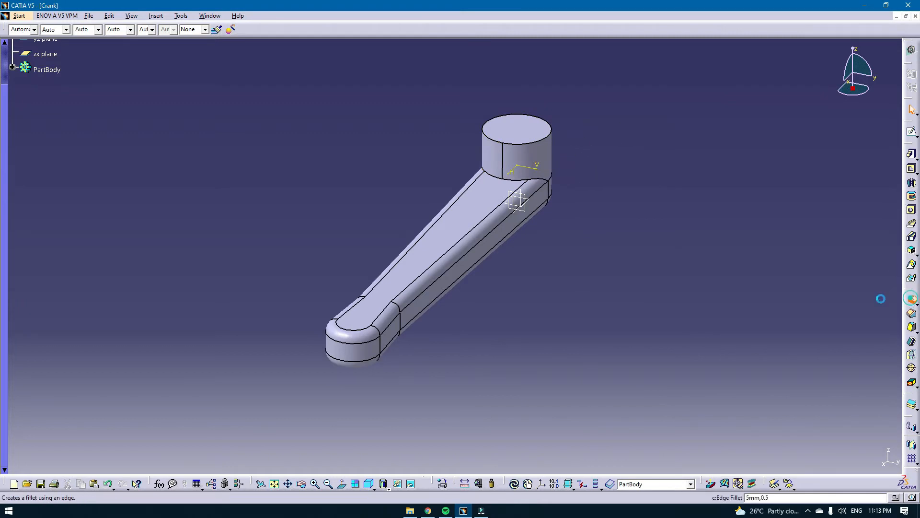
{"action": "left_click", "coordinate": [551, 136]}
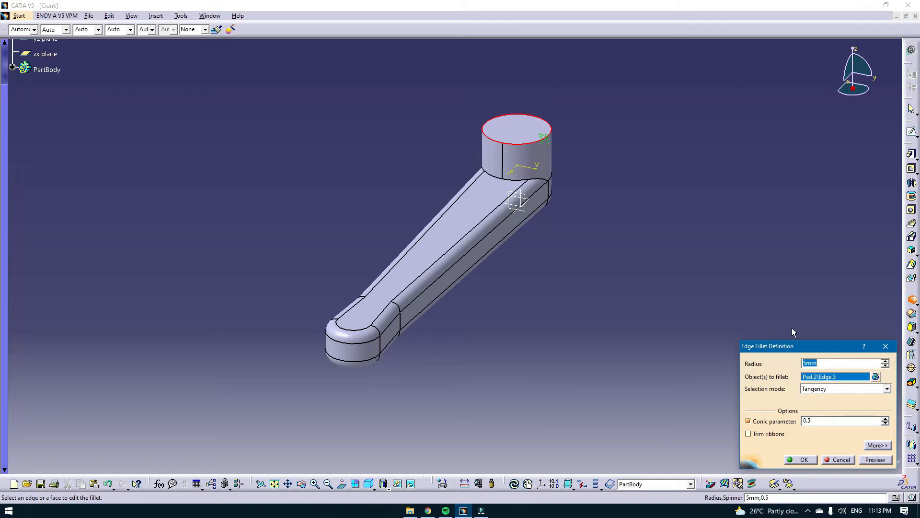
{"action": "left_click", "coordinate": [806, 459]}
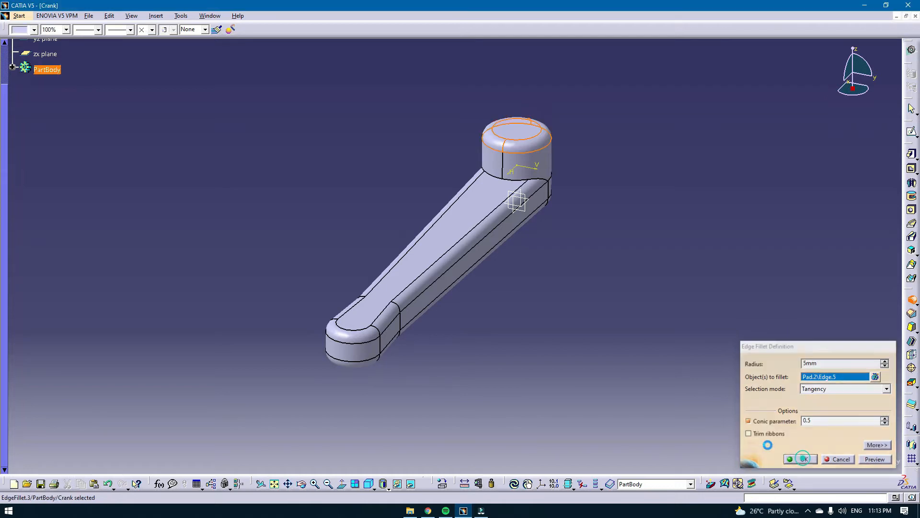
- Start a sketch on the boss's top face and draw a centred rectangle about the origin
{"action": "left_click", "coordinate": [911, 132]}
{"action": "left_click", "coordinate": [516, 128]}
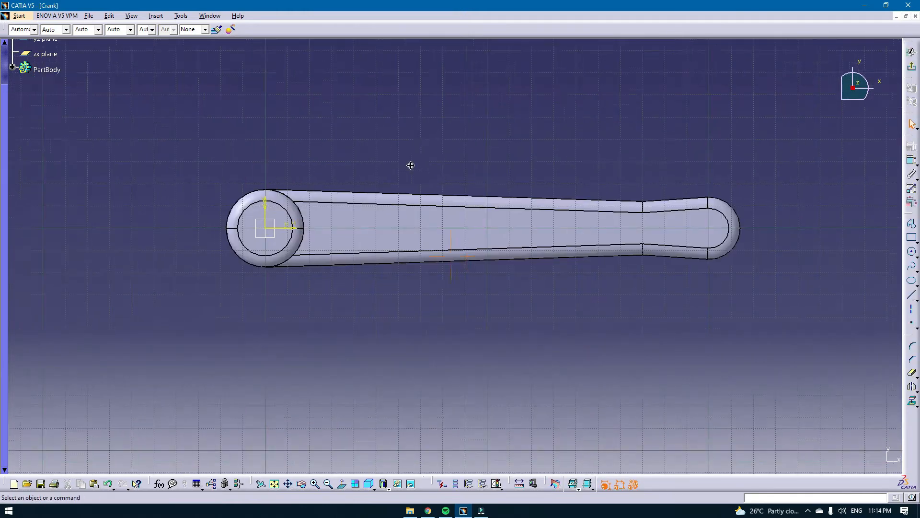
{"action": "left_click", "coordinate": [916, 244]}
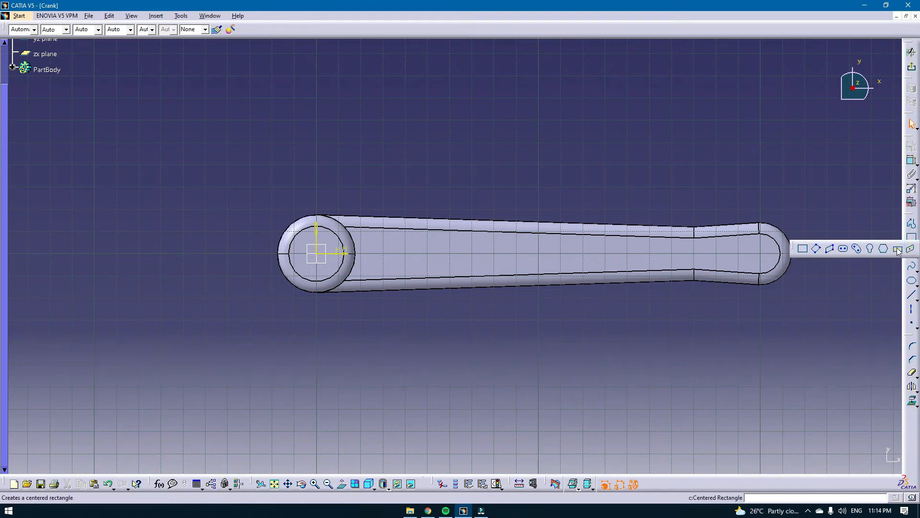
{"action": "left_click", "coordinate": [898, 250]}
{"action": "left_click", "coordinate": [316, 253]}
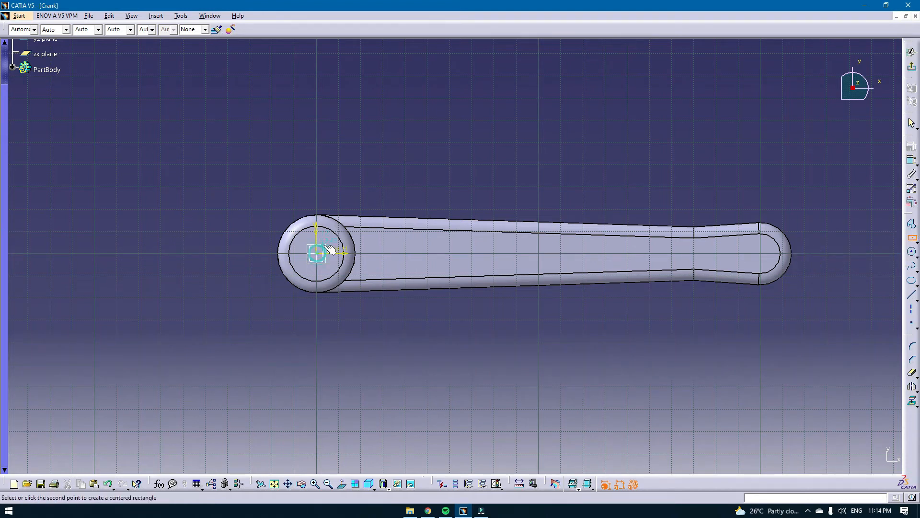
{"action": "left_click", "coordinate": [332, 238]}
- Dimension the centred rectangle's width and set it to 15 mm
{"action": "left_click", "coordinate": [911, 161]}
{"action": "left_click", "coordinate": [313, 238]}
{"action": "left_click", "coordinate": [313, 167]}
{"action": "double_click", "coordinate": [315, 168]}
{"action": "type", "text": "15"}
{"action": "key", "text": "Return"}
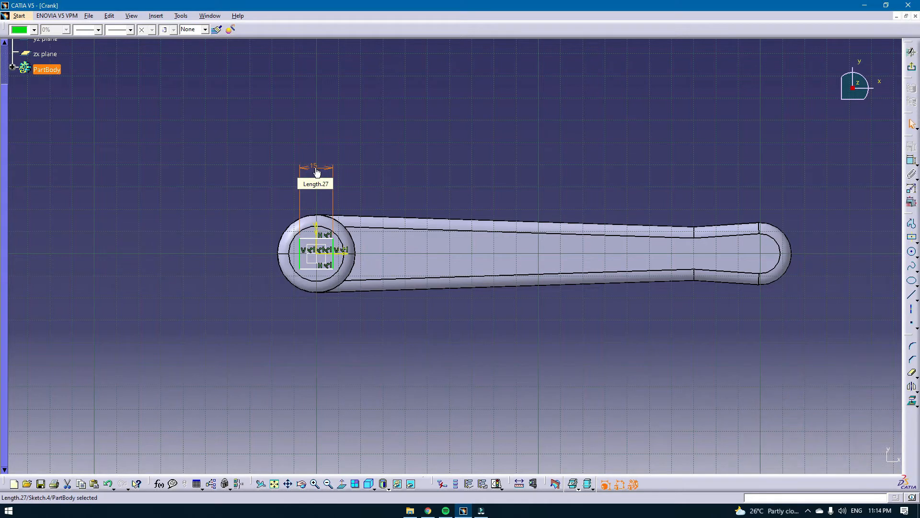
- Dimension the rectangle's height and set it to 15 mm
{"action": "left_click", "coordinate": [911, 161]}
{"action": "left_click", "coordinate": [335, 262]}
{"action": "left_click", "coordinate": [371, 248]}
{"action": "double_click", "coordinate": [370, 249]}
{"action": "type", "text": "15"}
{"action": "key", "text": "Return"}
{"action": "left_click", "coordinate": [427, 175]}
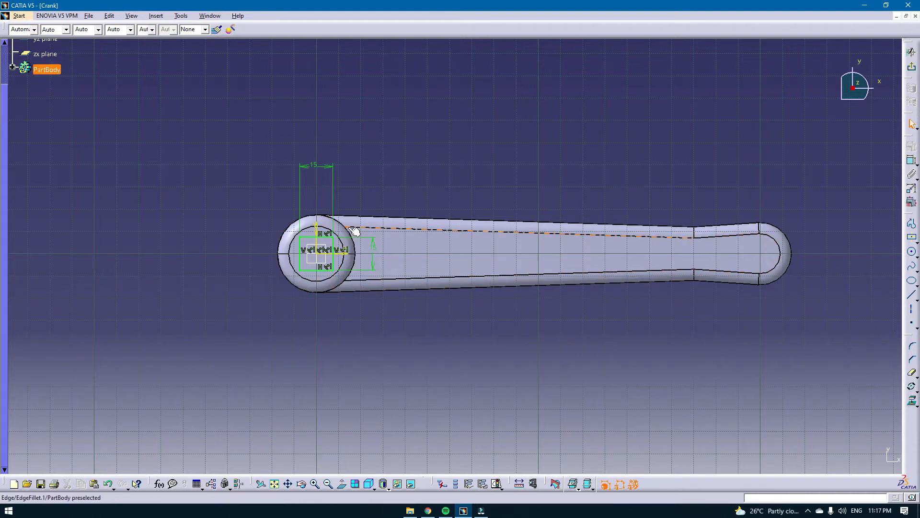
- Rotate one duplicate of the 15 mm square about the origin so that its corners lie on the sketch axes
{"action": "left_click", "coordinate": [916, 390]}
{"action": "left_click", "coordinate": [877, 398]}
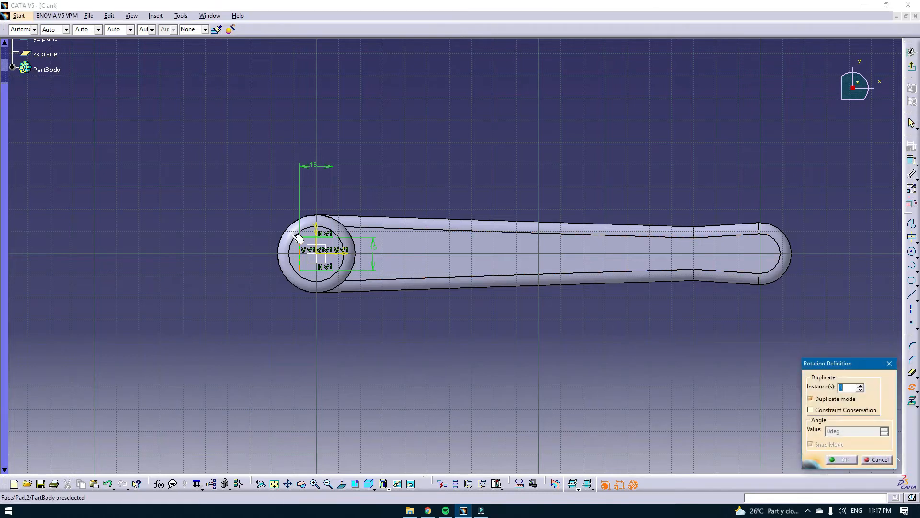
{"action": "left_click_drag", "start_coordinate": [273, 207], "coordinate": [357, 311]}
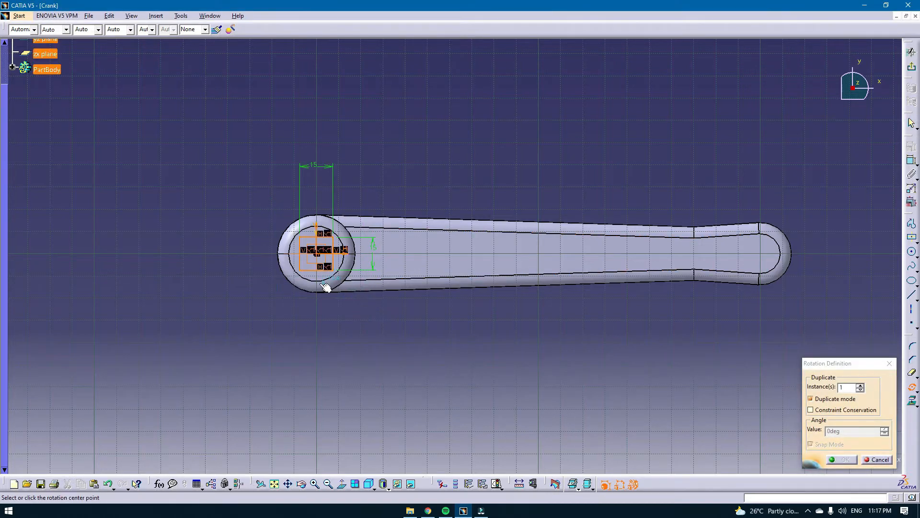
{"action": "left_click", "coordinate": [317, 257]}
{"action": "left_click", "coordinate": [305, 242]}
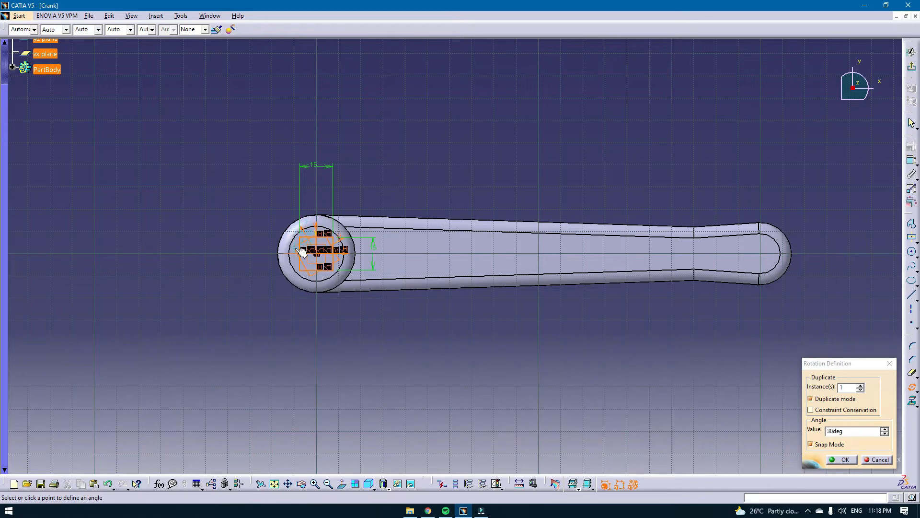
{"action": "left_click", "coordinate": [294, 253]}
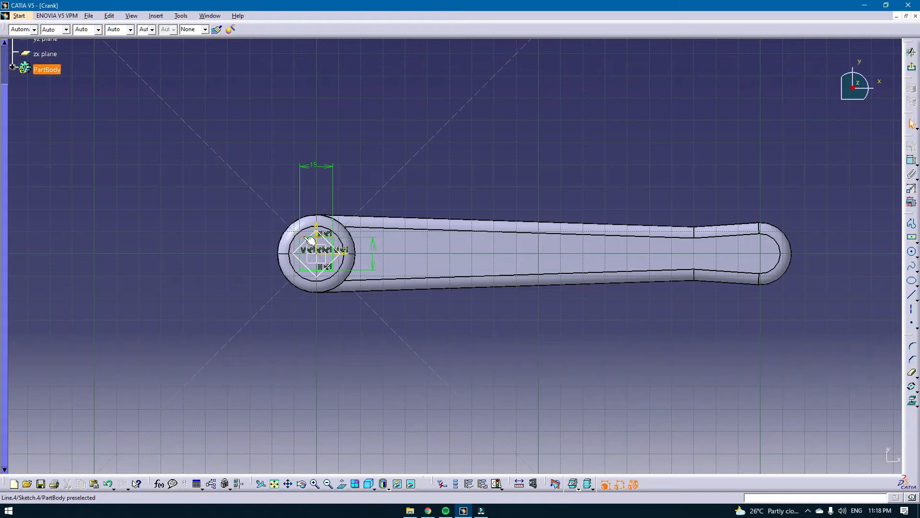
- Delete the sides of the original unrotated square, keeping only the rotated copy
{"action": "left_click", "coordinate": [335, 241]}
{"action": "key", "text": "Delete"}
{"action": "left_click", "coordinate": [329, 270]}
{"action": "key", "text": "Delete"}
{"action": "left_click", "coordinate": [300, 264]}
{"action": "key", "text": "Delete"}
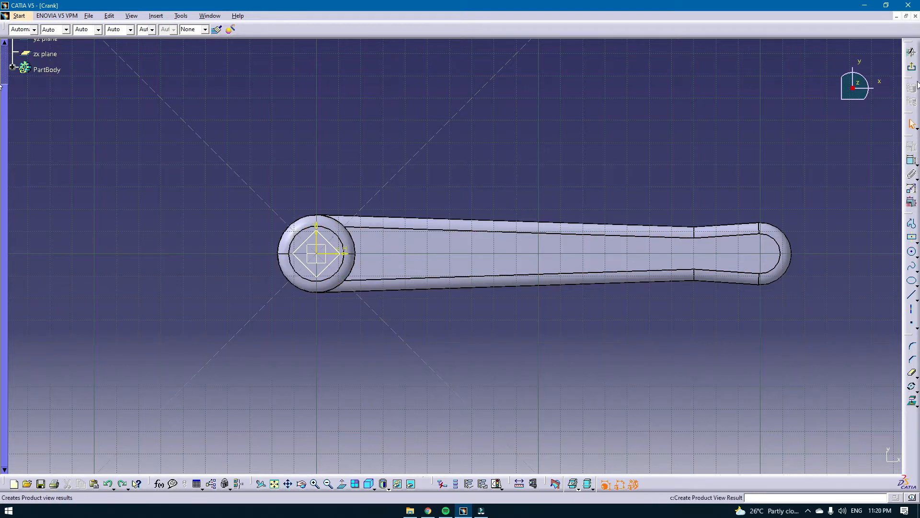
- Cut the rotated square sketch through the boss and arm as a pocket up to the arm's underside face
{"action": "left_click", "coordinate": [911, 52]}
{"action": "left_click", "coordinate": [911, 169]}
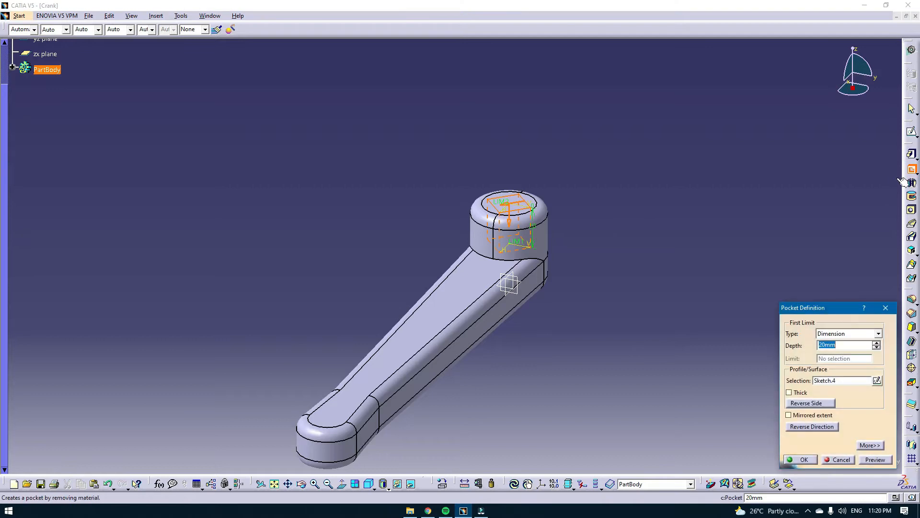
{"action": "left_click", "coordinate": [879, 333]}
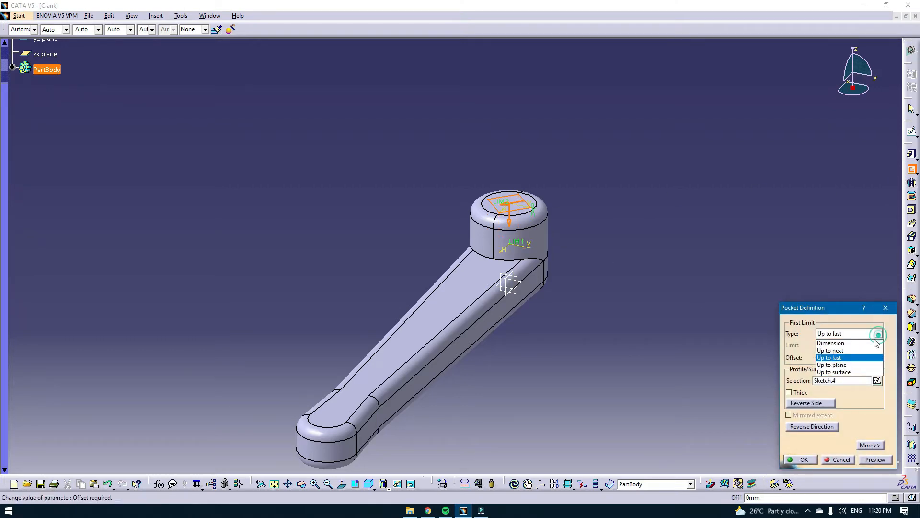
{"action": "left_click", "coordinate": [847, 372]}
{"action": "middle_click_drag", "start_coordinate": [509, 359], "coordinate": [554, 408]}
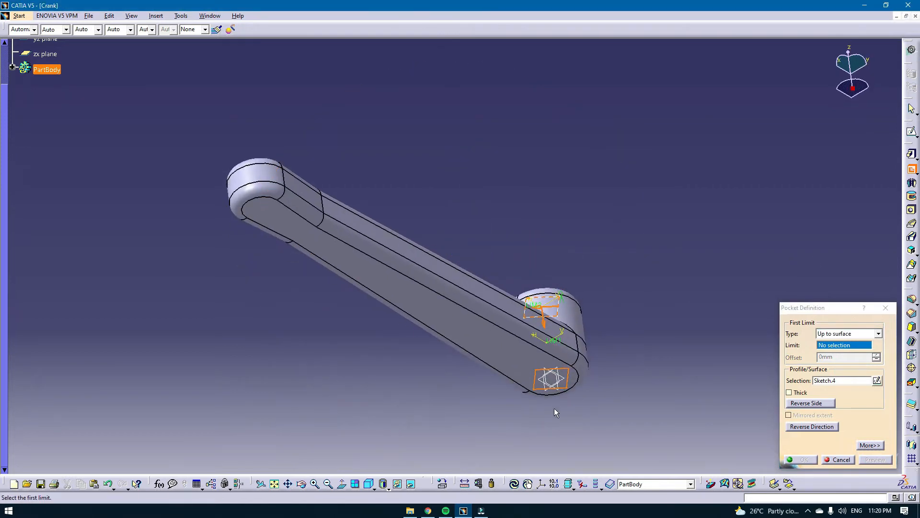
{"action": "left_click", "coordinate": [552, 362]}
{"action": "left_click", "coordinate": [803, 460]}
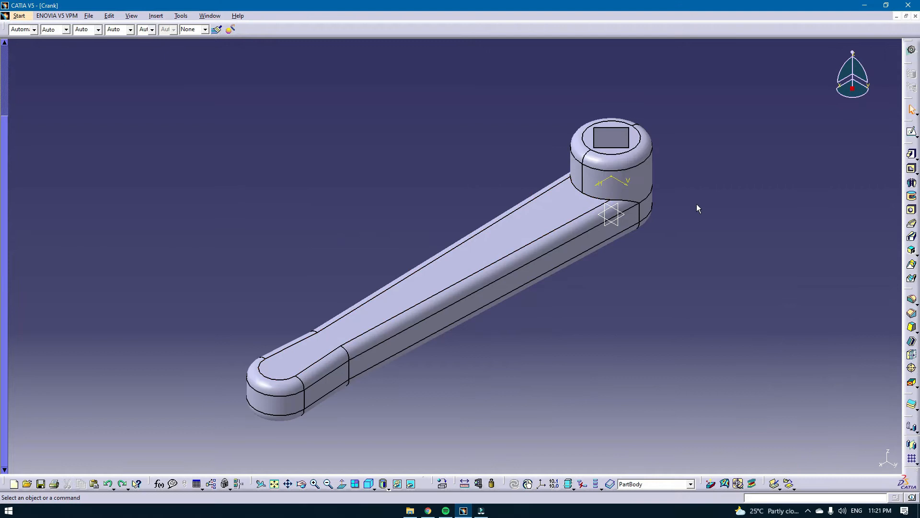
- Round one vertical corner edge inside the square pocket with a 5 mm edge fillet
{"action": "left_click", "coordinate": [912, 299]}
{"action": "left_click", "coordinate": [913, 301]}
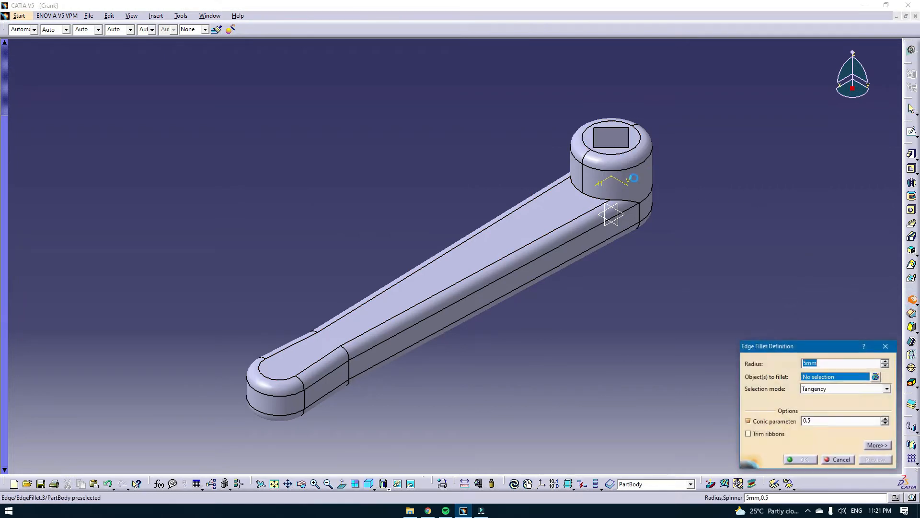
{"action": "middle_click_drag", "start_coordinate": [302, 254], "coordinate": [383, 288], "text": "ctrl"}
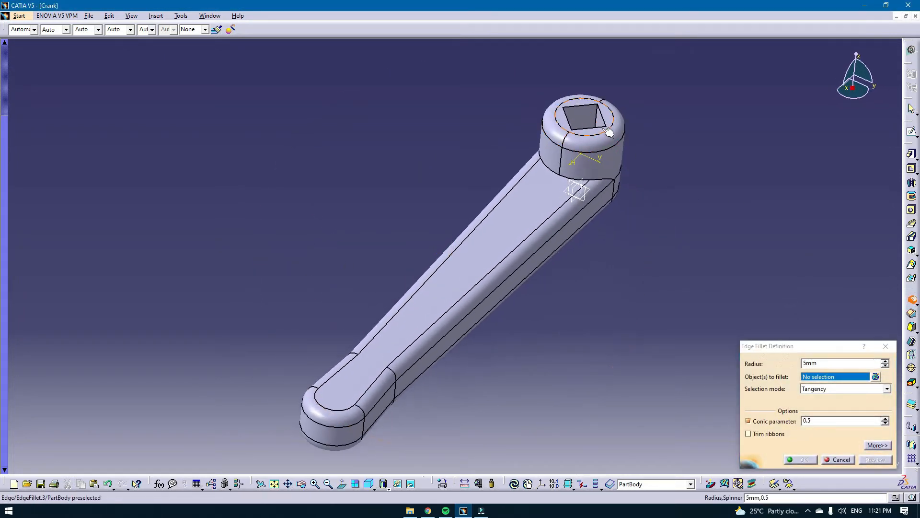
{"action": "left_click", "coordinate": [593, 117]}
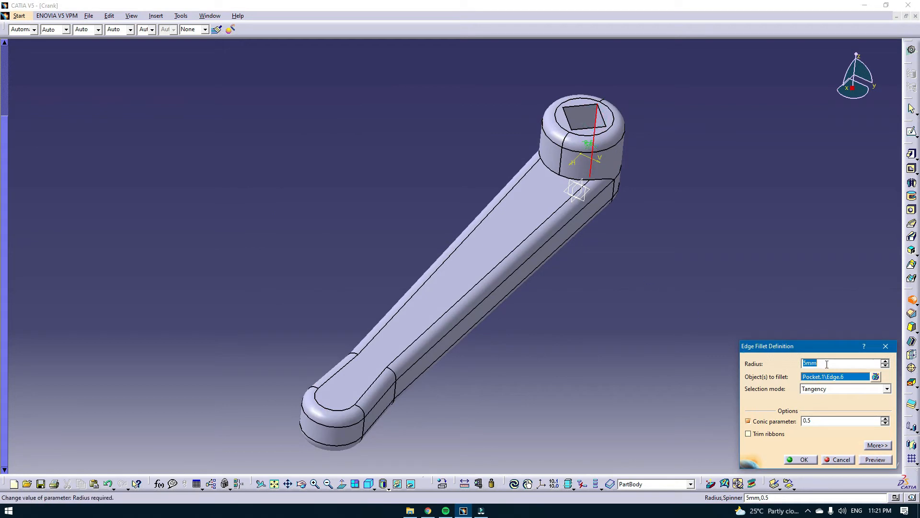
{"action": "left_click", "coordinate": [871, 459]}
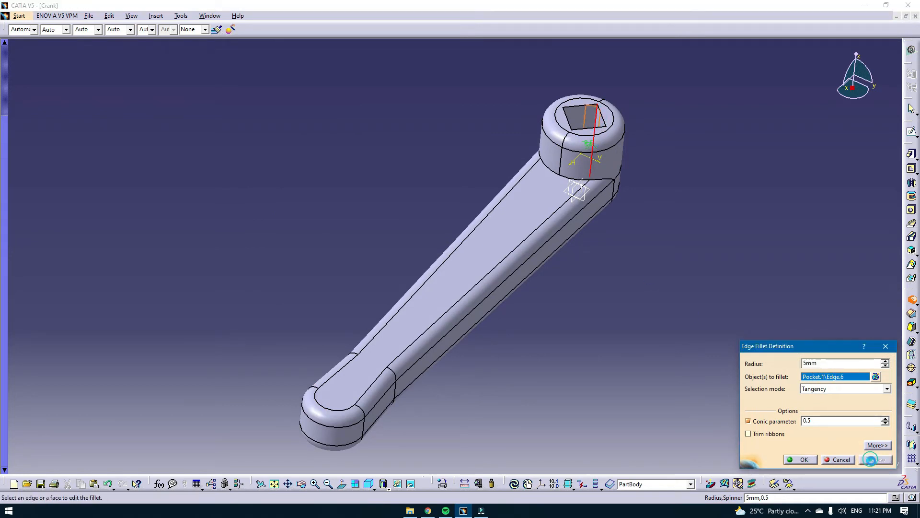
{"action": "left_click", "coordinate": [794, 462]}
- Apply 5 mm edge fillets to two more vertical corner edges of the square pocket
{"action": "middle_click_drag", "start_coordinate": [669, 181], "coordinate": [588, 251], "text": "ctrl"}
{"action": "left_click", "coordinate": [908, 302]}
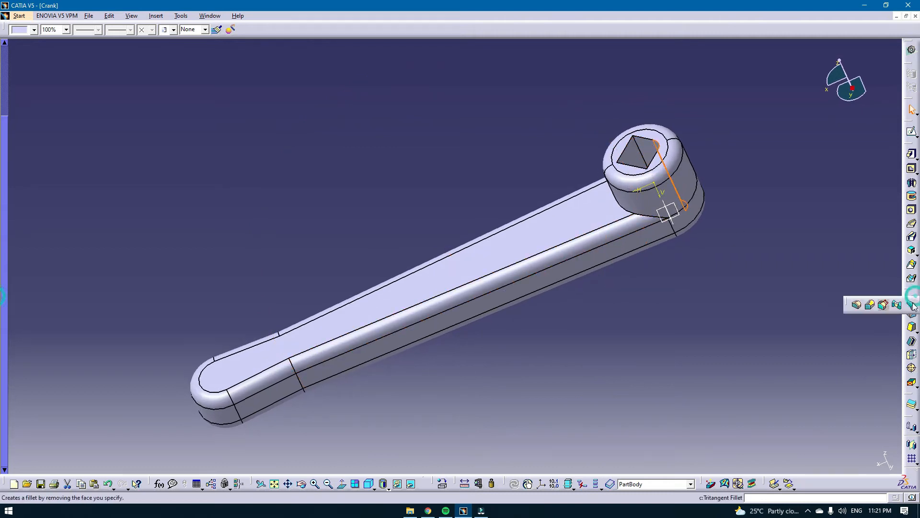
{"action": "left_click", "coordinate": [858, 305]}
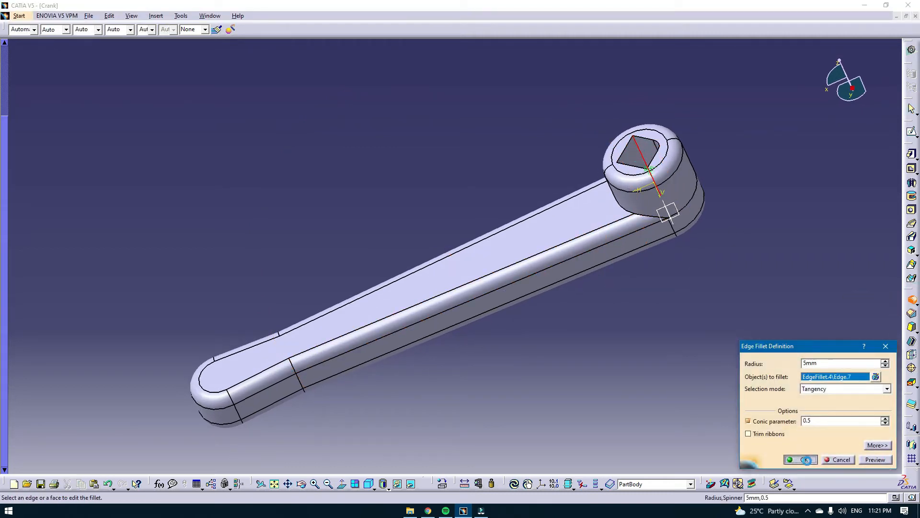
{"action": "key", "text": "Return"}
{"action": "middle_click_drag", "start_coordinate": [772, 233], "coordinate": [830, 341], "text": "ctrl"}
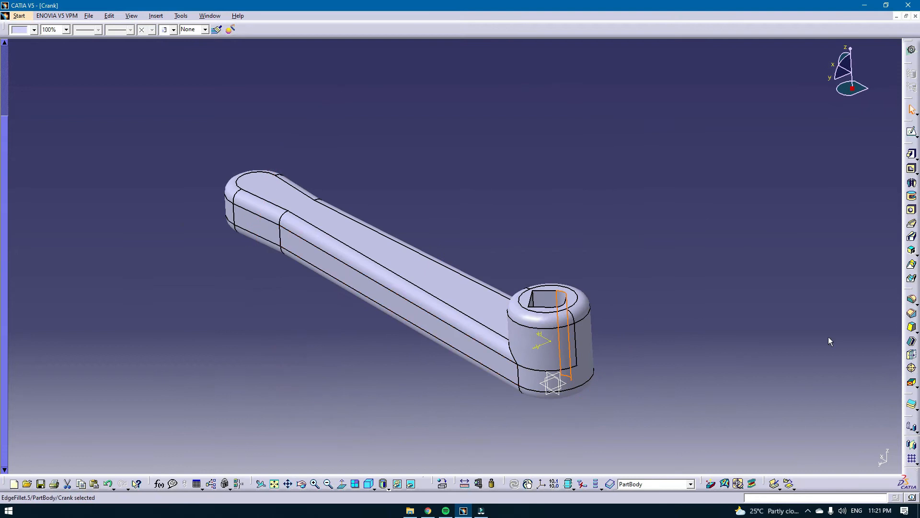
{"action": "left_click", "coordinate": [911, 303]}
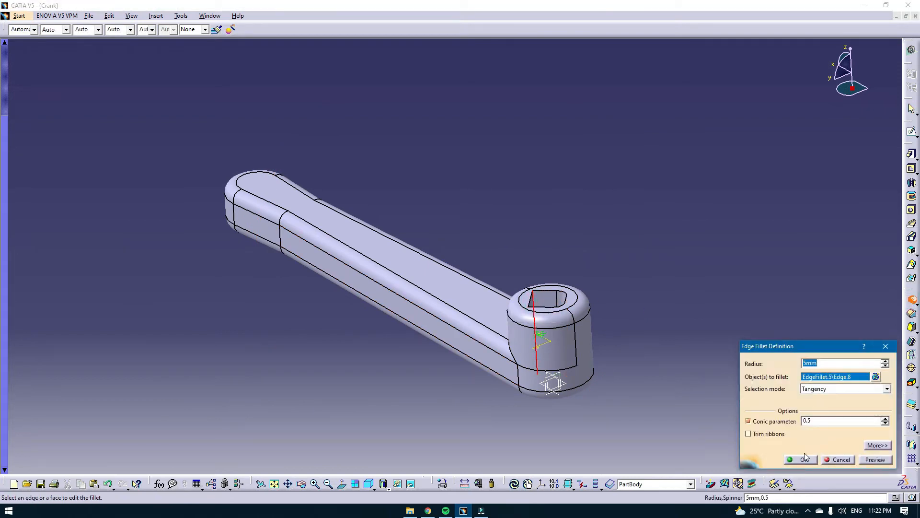
{"action": "left_click", "coordinate": [803, 459]}
- Fillet the last sharp corner edge of the square pocket at 5 mm and return to the isometric view
{"action": "middle_click_drag", "start_coordinate": [663, 326], "coordinate": [388, 68], "text": "ctrl"}
{"action": "left_click", "coordinate": [912, 302]}
{"action": "left_click", "coordinate": [371, 64]}
{"action": "left_click", "coordinate": [840, 460]}
{"action": "left_click", "coordinate": [912, 301]}
{"action": "left_click", "coordinate": [378, 66]}
{"action": "left_click", "coordinate": [804, 459]}
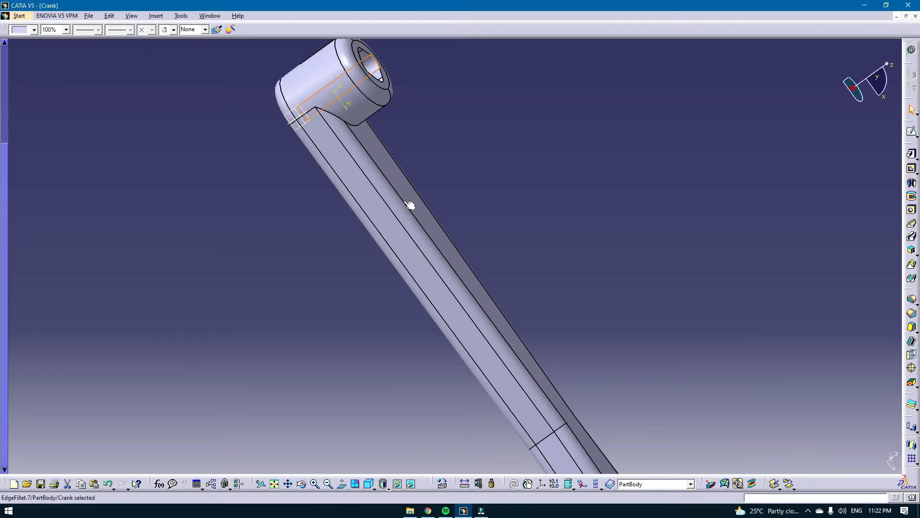
{"action": "left_click", "coordinate": [369, 484]}
{"action": "left_click", "coordinate": [764, 151]}
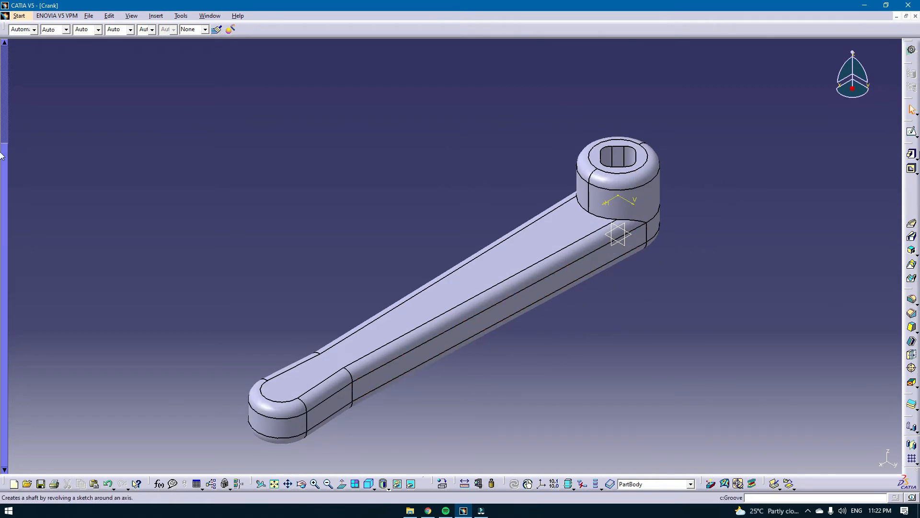
- Sketch a circle about 13.5 mm in diameter on the arm's upper face, centred near the rounded narrow end
{"action": "left_click", "coordinate": [913, 135]}
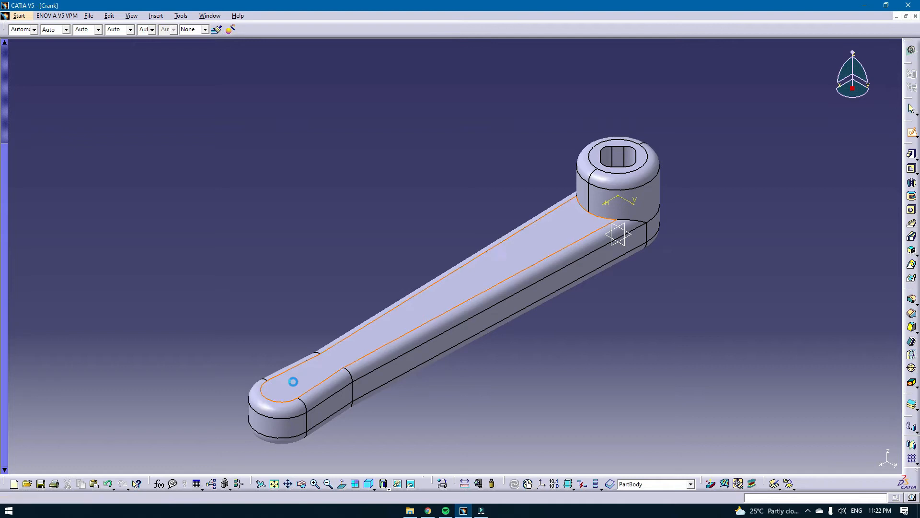
{"action": "left_click", "coordinate": [294, 381]}
{"action": "left_click", "coordinate": [913, 252]}
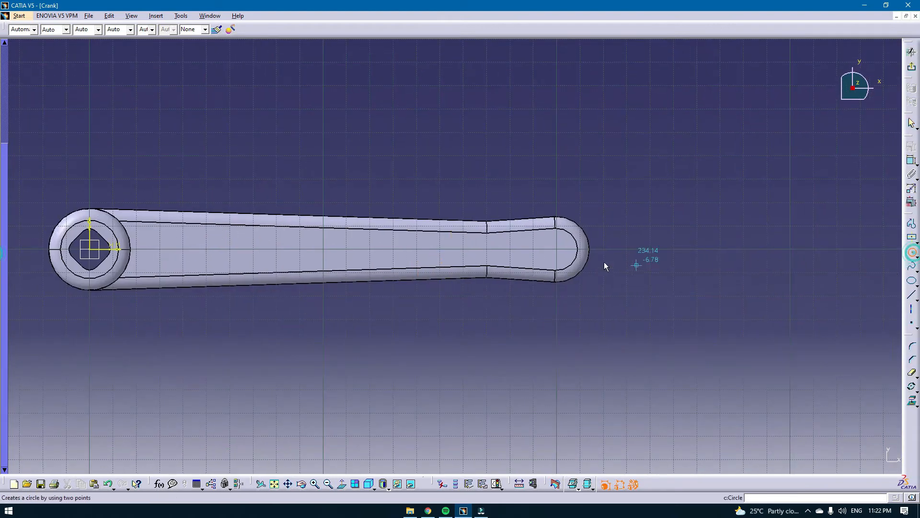
{"action": "left_click", "coordinate": [557, 249]}
{"action": "left_click", "coordinate": [573, 247]}
- Dimension the circle's diameter and set it to 15 mm
{"action": "left_click", "coordinate": [911, 162]}
{"action": "left_click", "coordinate": [591, 200]}
{"action": "double_click", "coordinate": [589, 200]}
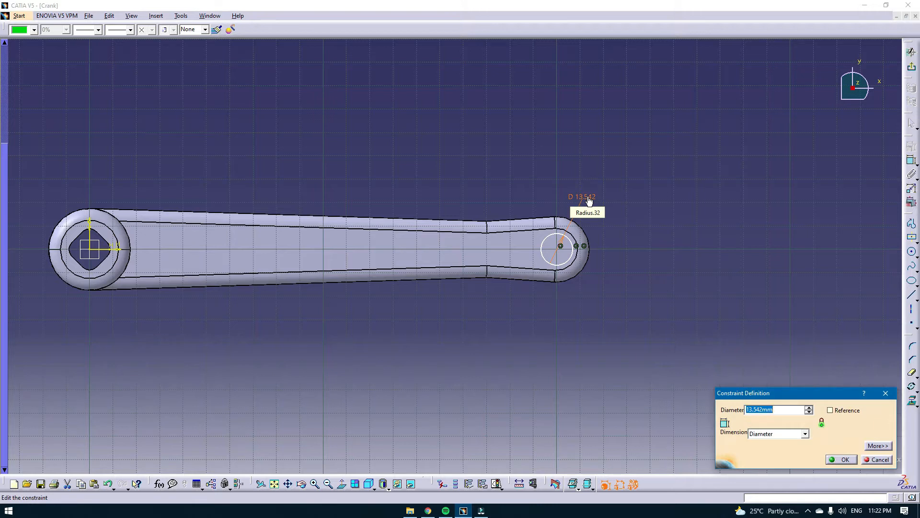
{"action": "key", "text": "Return"}
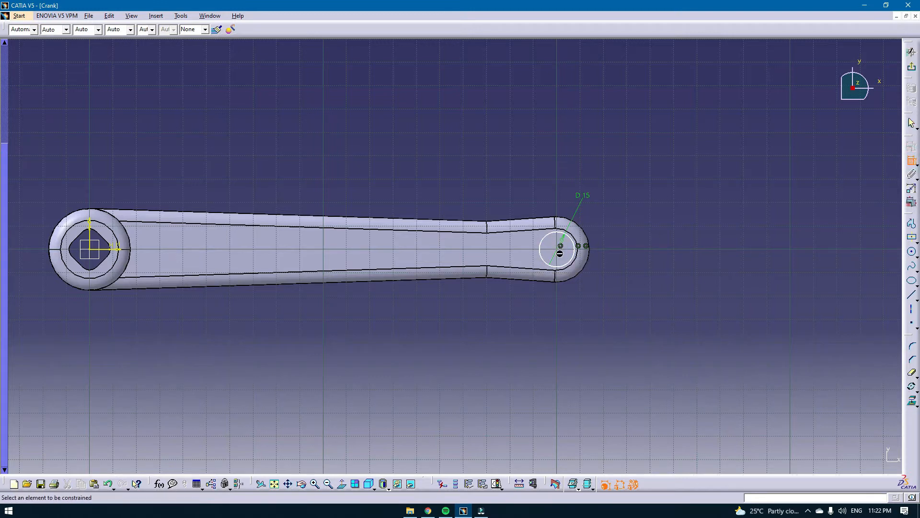
- Dimension the distance from the circle's centre to the sketch origin and set it to 200 mm
{"action": "left_click", "coordinate": [560, 247]}
{"action": "left_click", "coordinate": [89, 255]}
{"action": "double_click", "coordinate": [326, 350]}
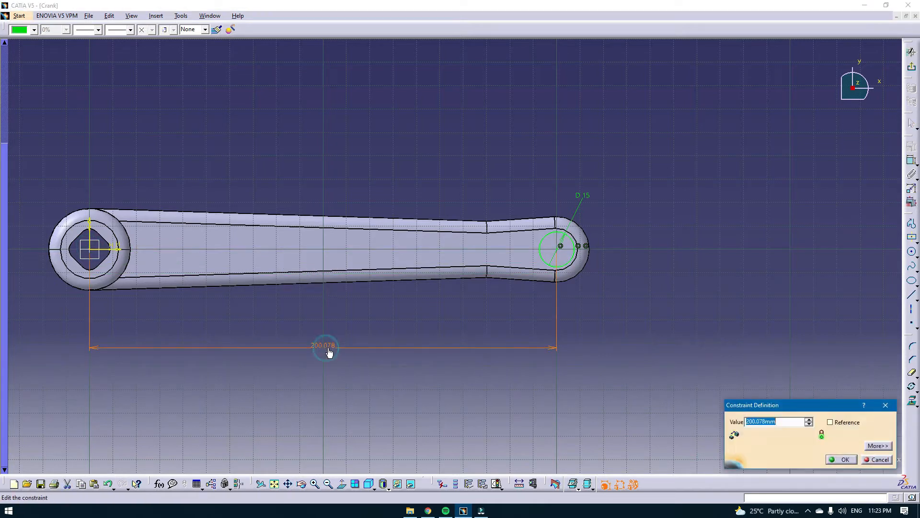
{"action": "type", "text": "200"}
{"action": "key", "text": "Return"}
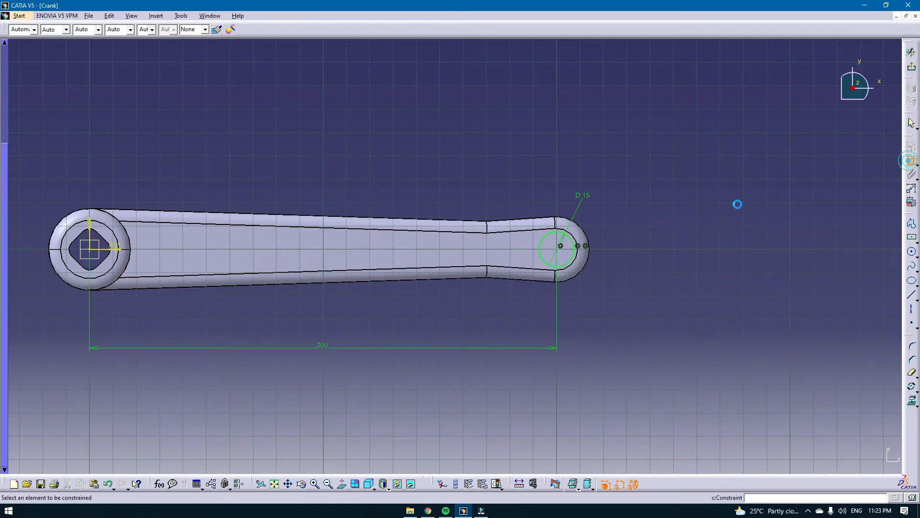
{"action": "left_click", "coordinate": [94, 251]}
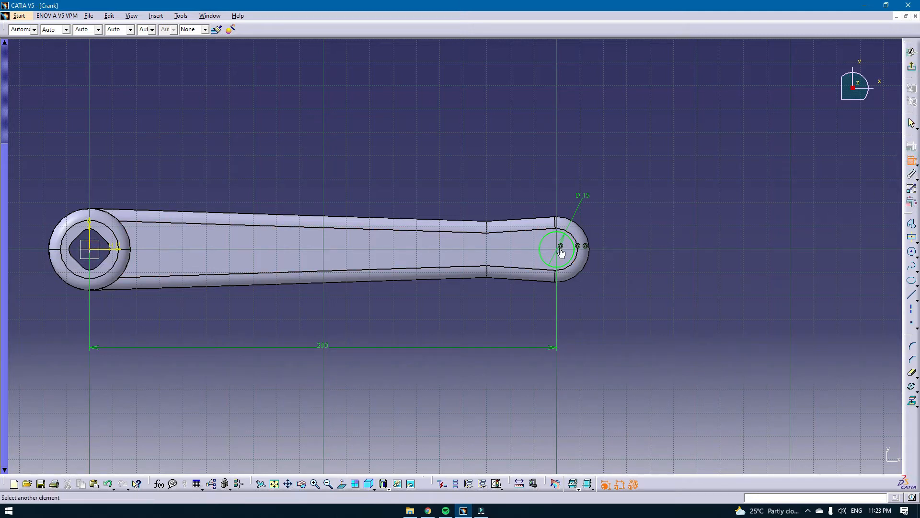
{"action": "key", "text": "Escape"}
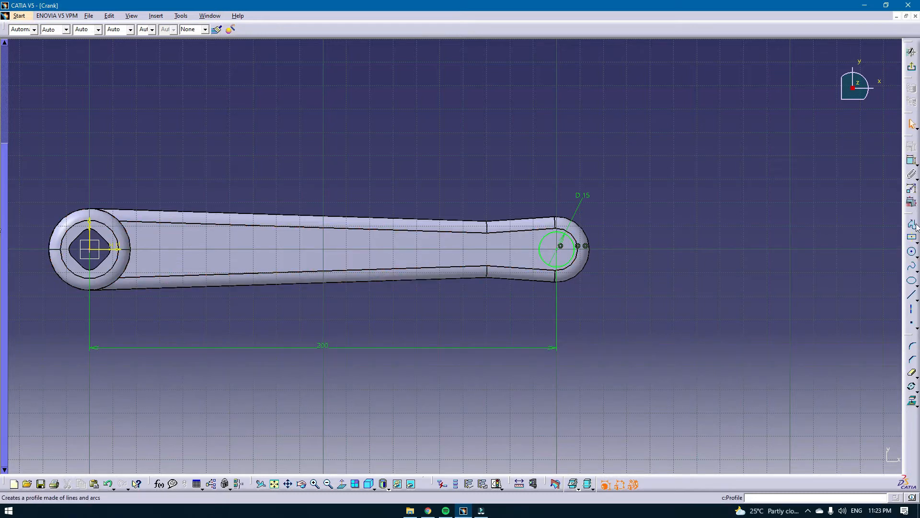
- Cut the 15 mm circle through the arm end as a pocket up to the arm's underside face
{"action": "left_click", "coordinate": [911, 52]}
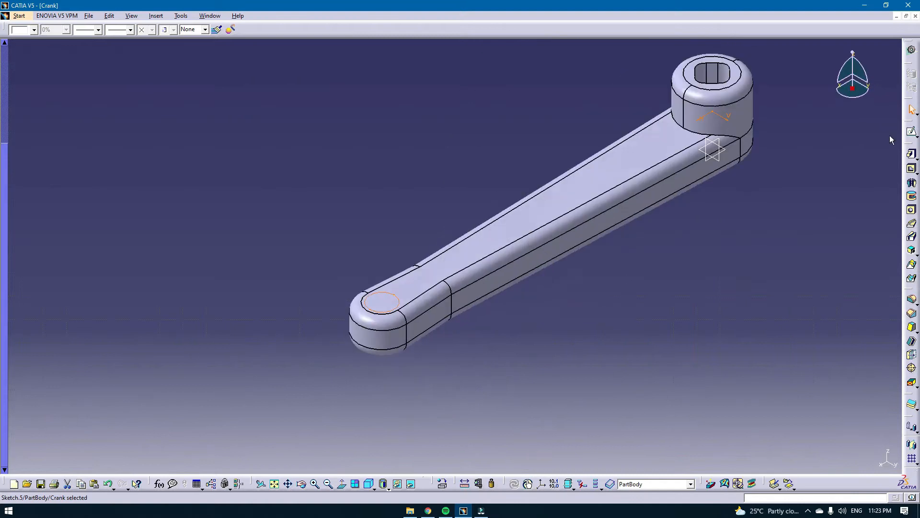
{"action": "left_click", "coordinate": [913, 171]}
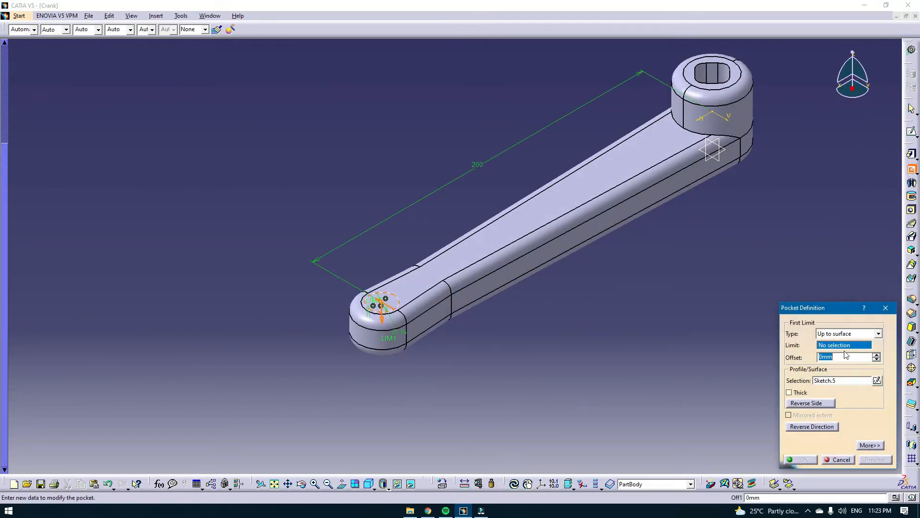
{"action": "left_click", "coordinate": [879, 334]}
{"action": "left_click", "coordinate": [879, 334]}
{"action": "middle_click_drag", "start_coordinate": [565, 346], "coordinate": [513, 132]}
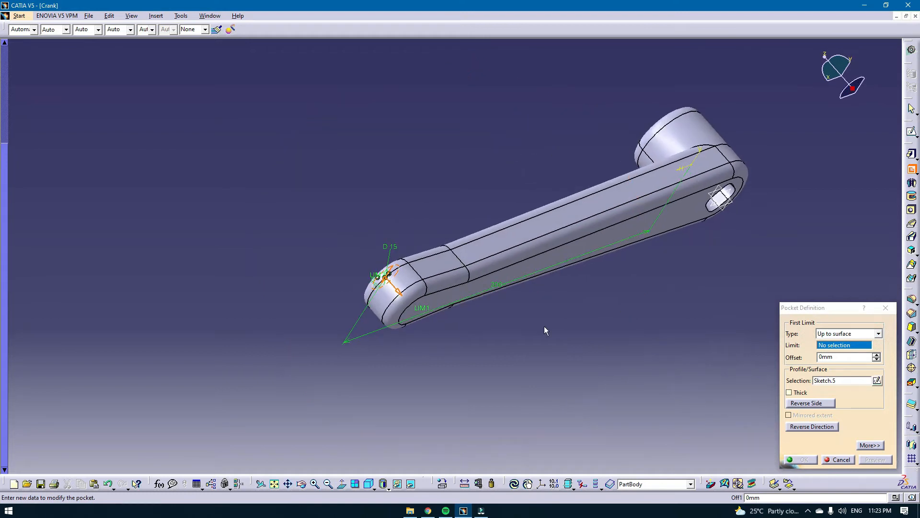
{"action": "left_click", "coordinate": [431, 300]}
{"action": "left_click", "coordinate": [804, 459]}
{"action": "middle_click_drag", "start_coordinate": [516, 199], "coordinate": [577, 402]}
{"action": "left_click", "coordinate": [475, 170]}
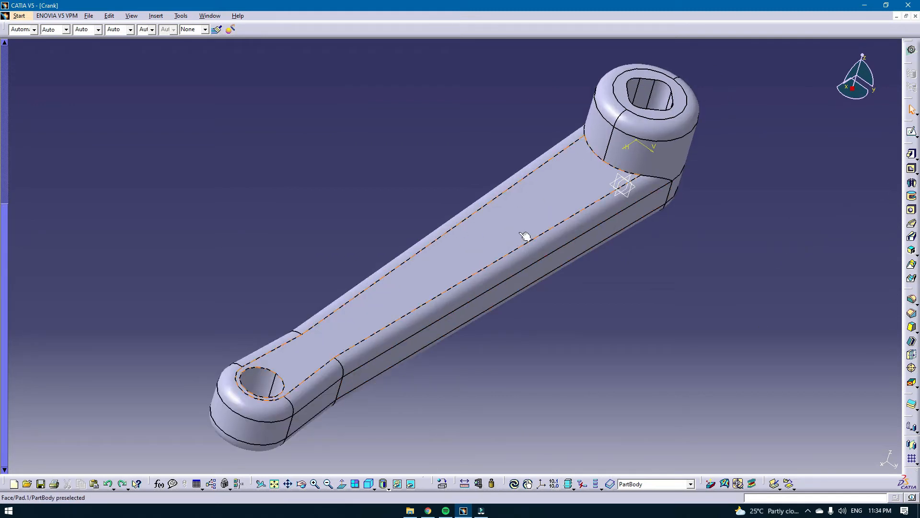
- Start a sketch on the arm's upper face and draw a horizontal line from the origin towards the round hole
{"action": "left_click", "coordinate": [911, 131]}
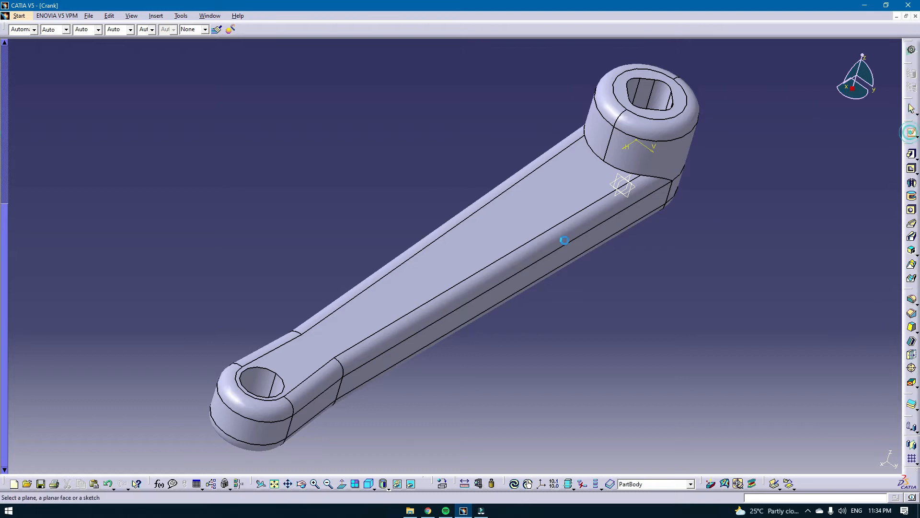
{"action": "left_click", "coordinate": [445, 267]}
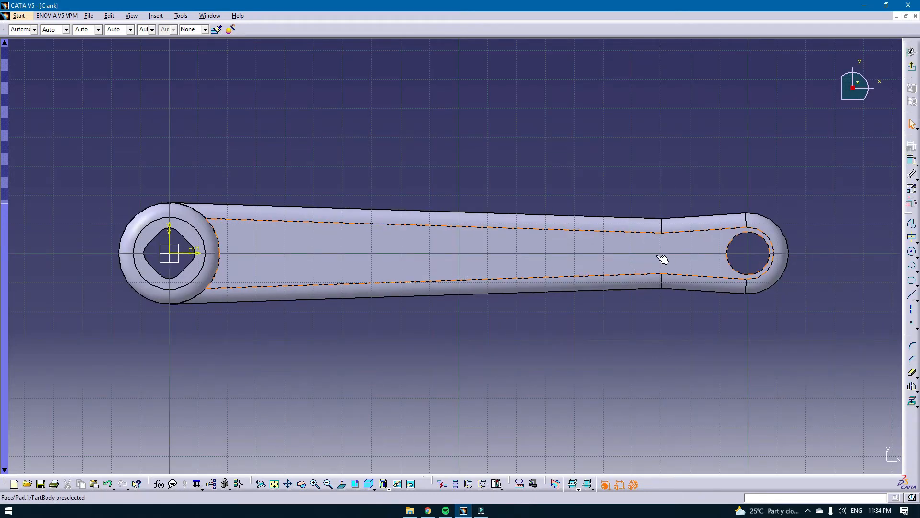
{"action": "left_click", "coordinate": [911, 295]}
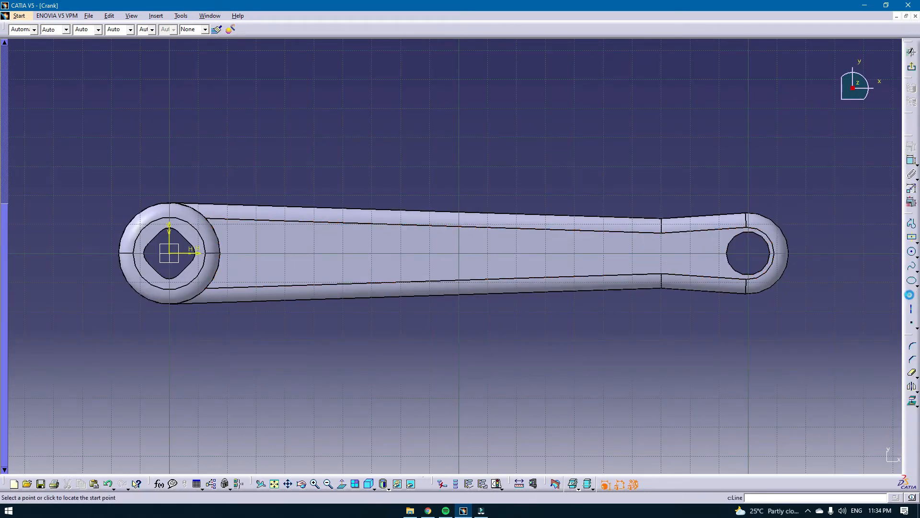
{"action": "left_click", "coordinate": [170, 254]}
{"action": "left_click", "coordinate": [700, 252]}
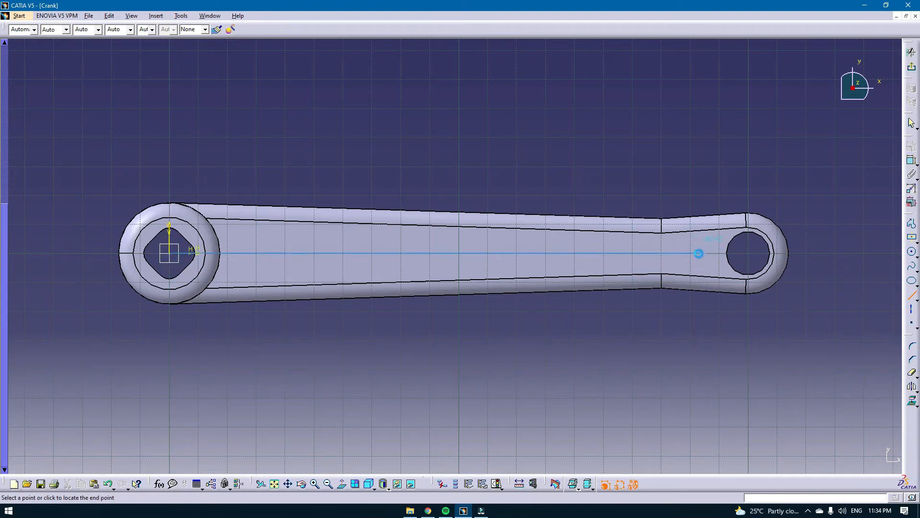
- Dimension the horizontal line's length and set it to 175 mm
{"action": "left_click", "coordinate": [911, 160]}
{"action": "left_click", "coordinate": [432, 253]}
{"action": "left_click", "coordinate": [439, 165]}
{"action": "double_click", "coordinate": [441, 166]}
{"action": "type", "text": "175"}
{"action": "key", "text": "Return"}
- Draw a circle centred on the outer end of the 175 mm line and set its diameter to 13 mm (6.5*2)
{"action": "left_click", "coordinate": [911, 252]}
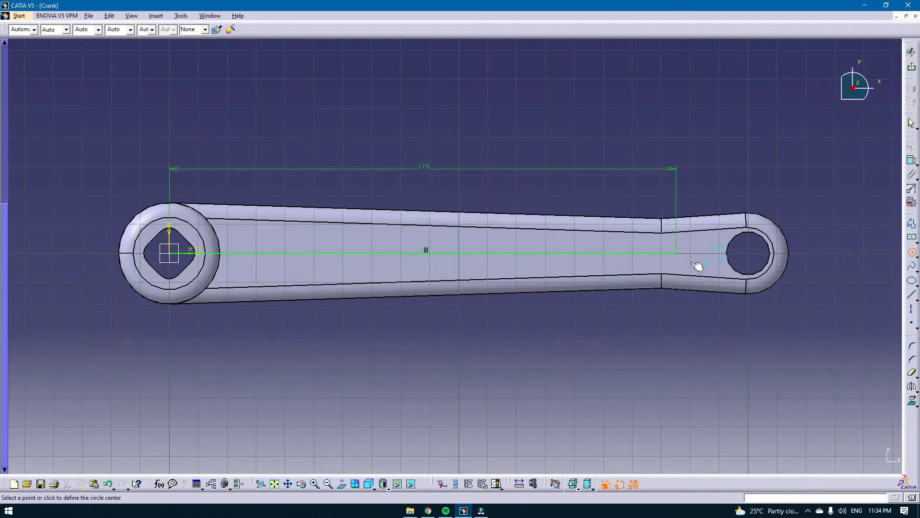
{"action": "left_click", "coordinate": [686, 241]}
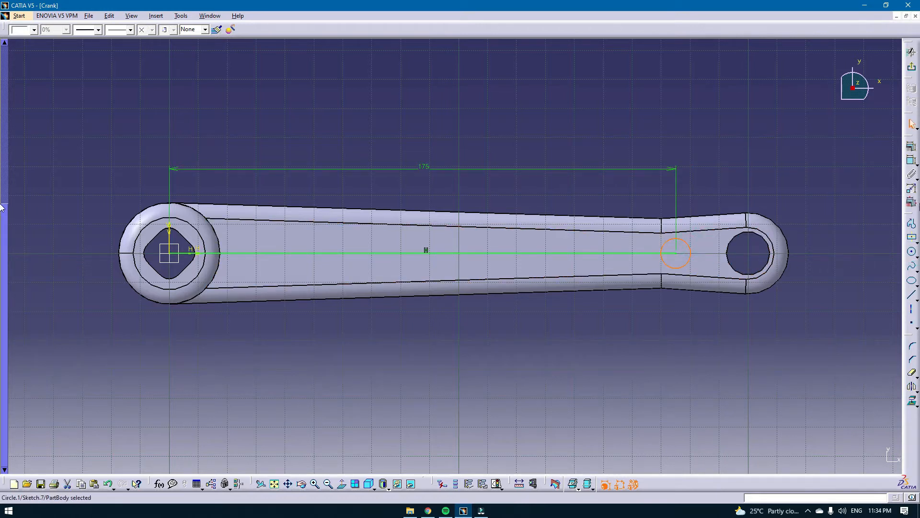
{"action": "double_click", "coordinate": [706, 190]}
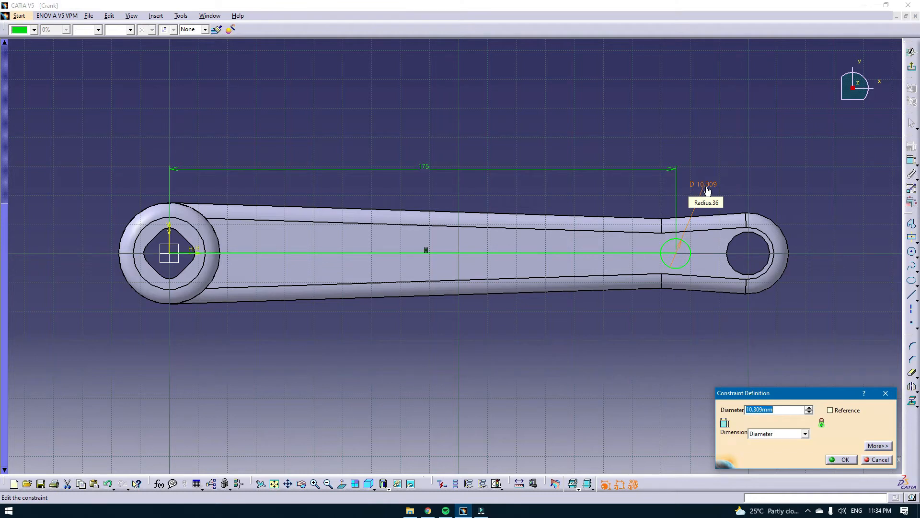
{"action": "type", "text": "6.5*2"}
{"action": "key", "text": "Return"}
- Draw a horizontal line from the 13 mm circle's centre back towards the origin and set its length to 126 mm
{"action": "left_click", "coordinate": [913, 296]}
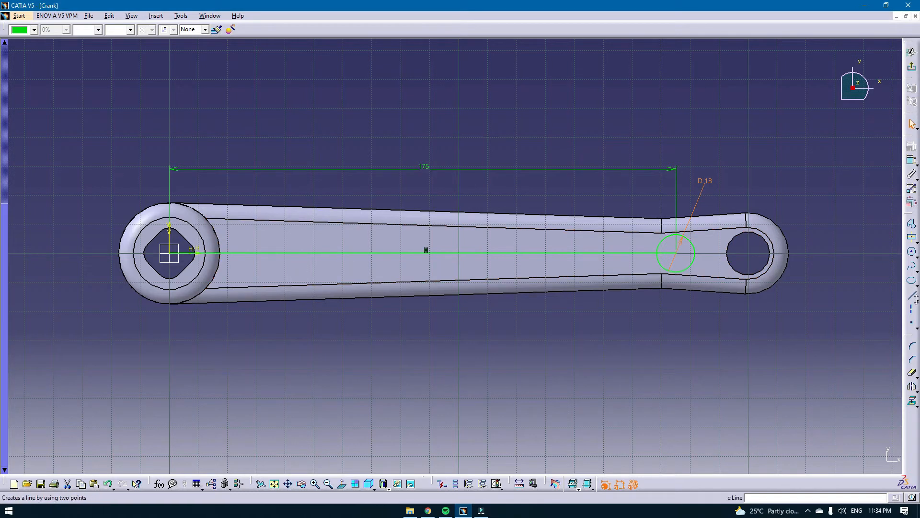
{"action": "left_click", "coordinate": [676, 253]}
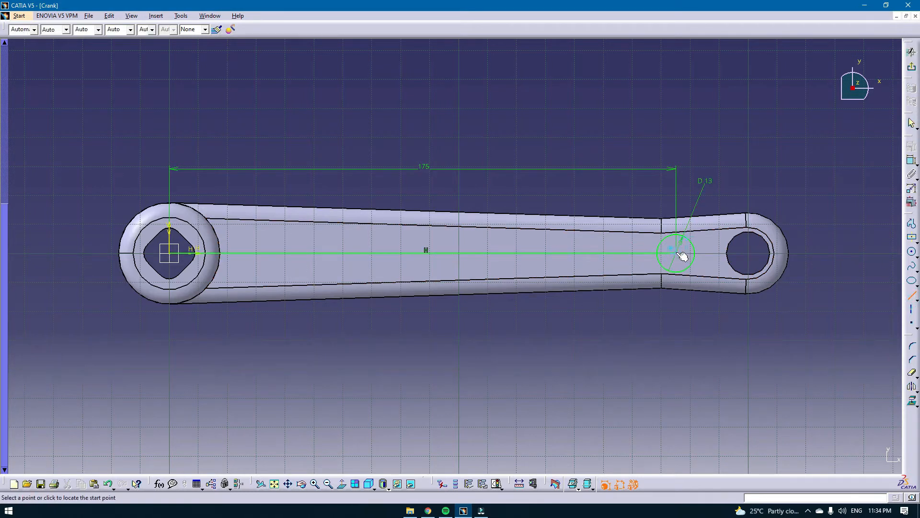
{"action": "left_click", "coordinate": [258, 252]}
{"action": "left_click", "coordinate": [911, 160]}
{"action": "left_click", "coordinate": [436, 195]}
{"action": "double_click", "coordinate": [437, 192]}
{"action": "type", "text": "126"}
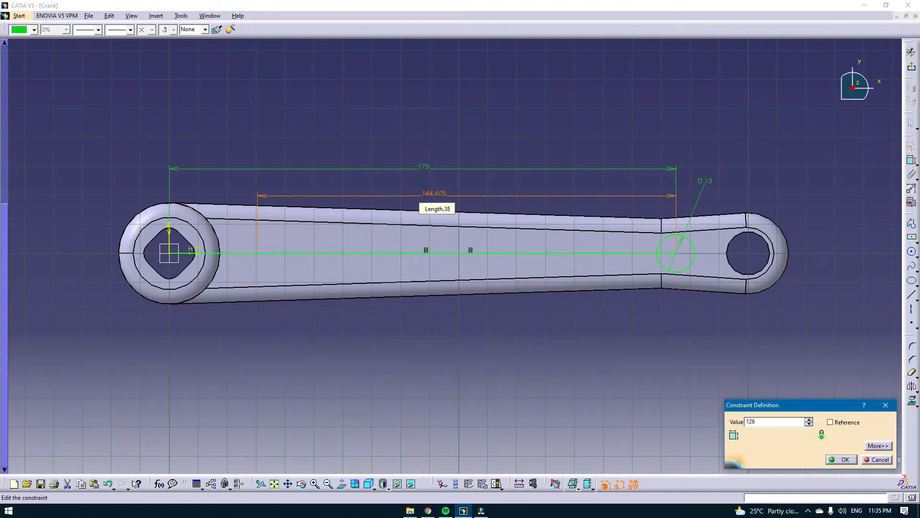
{"action": "key", "text": "Return"}
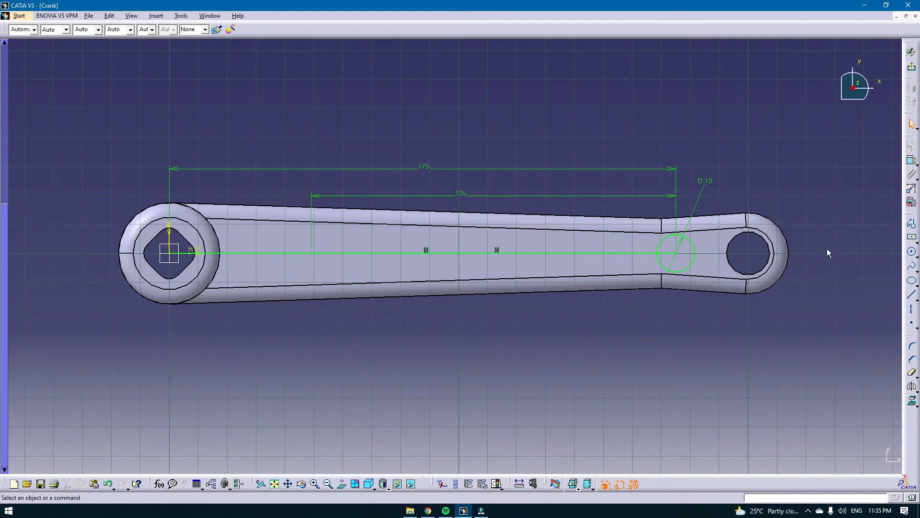
- Sketch a profile from the 126 mm line's inner end: a vertical line up, continued by a sloped line to the 13 mm circle's upper side
{"action": "left_click", "coordinate": [912, 228]}
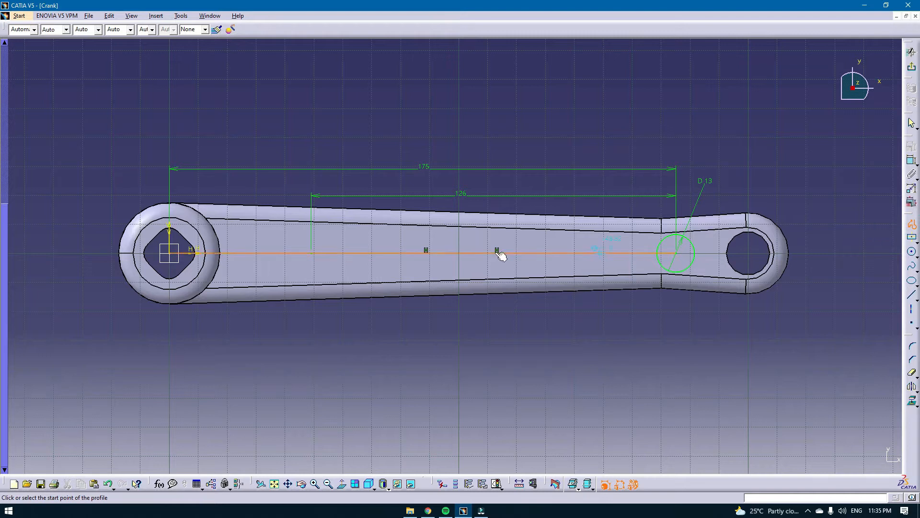
{"action": "left_click", "coordinate": [314, 253]}
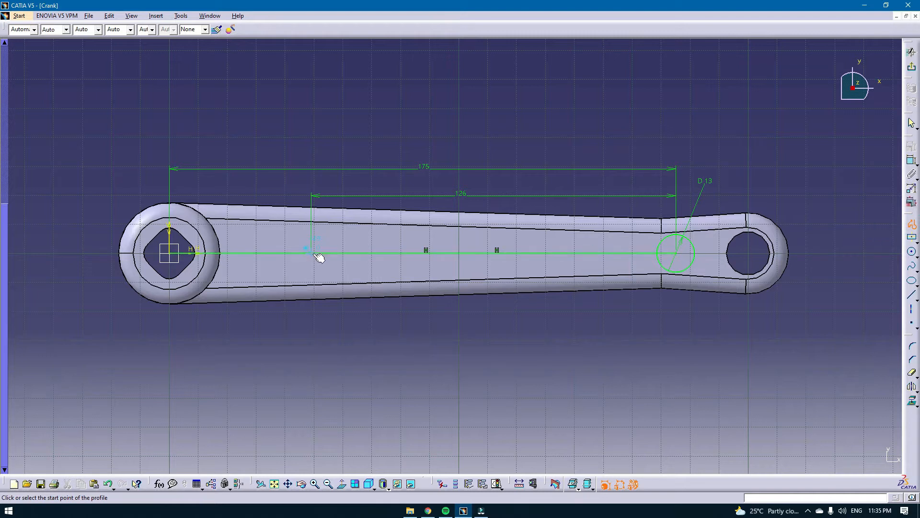
{"action": "left_click", "coordinate": [312, 223]}
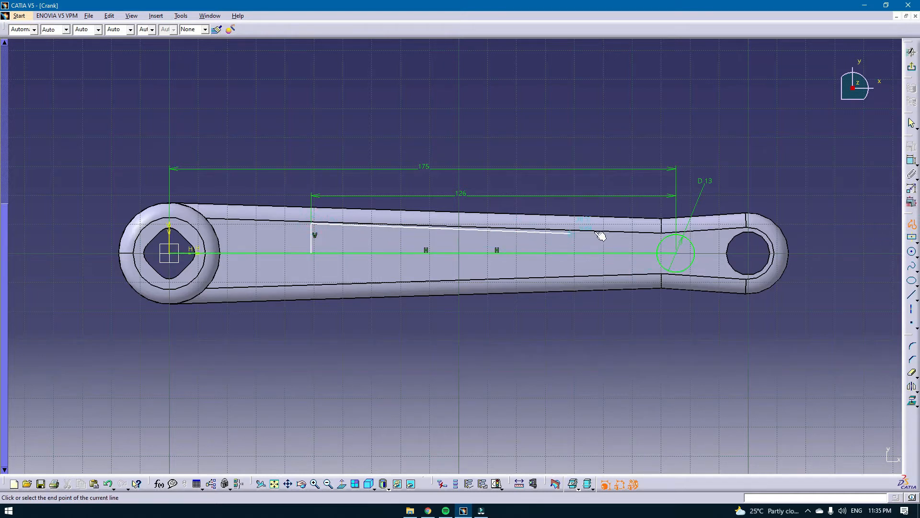
{"action": "left_click", "coordinate": [692, 235]}
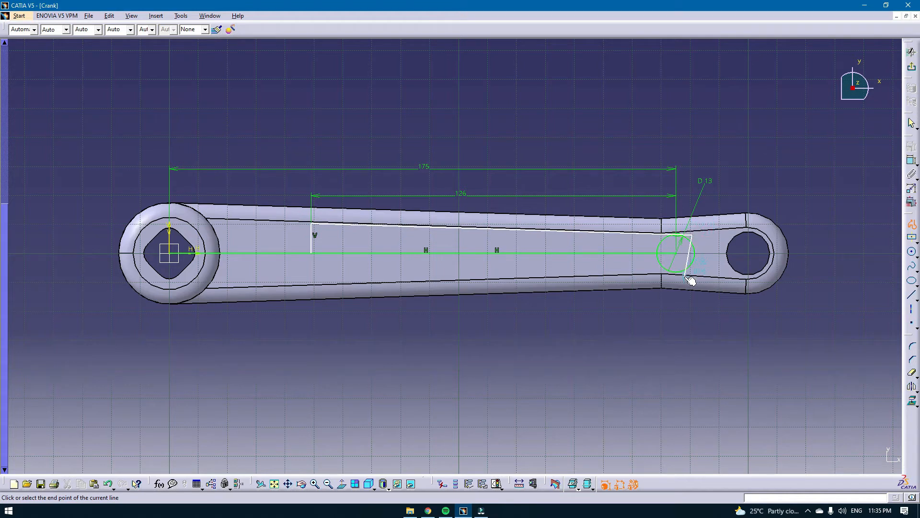
{"action": "key", "text": "Escape"}
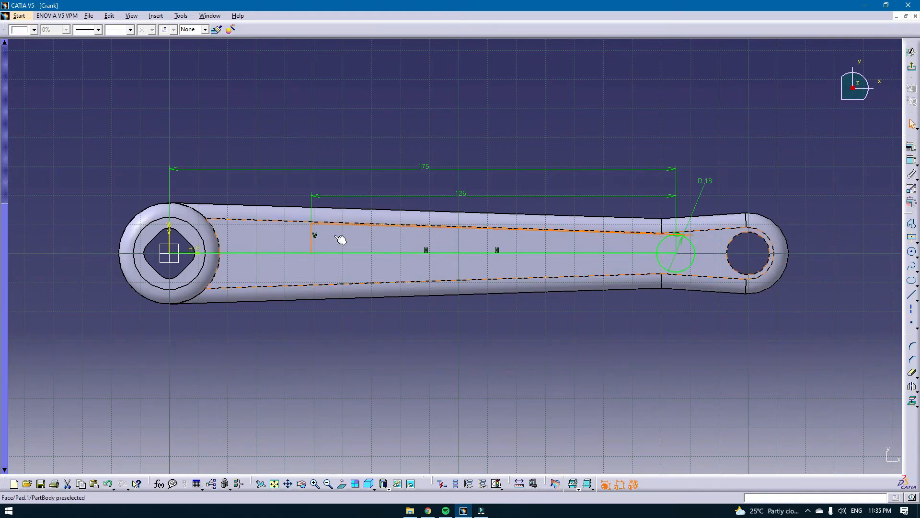
- Dimension the short vertical line's length and set it to 9.5 mm
{"action": "left_click", "coordinate": [912, 166]}
{"action": "key", "text": "Escape"}
{"action": "left_click", "coordinate": [913, 161]}
{"action": "left_click", "coordinate": [311, 242]}
{"action": "left_click", "coordinate": [289, 241]}
{"action": "double_click", "coordinate": [297, 239]}
{"action": "type", "text": "9"}
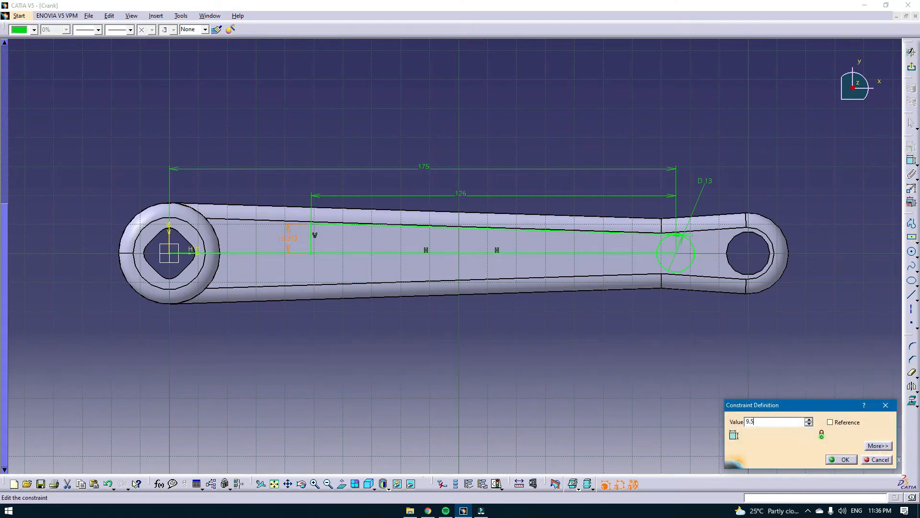
{"action": "type", "text": ".5"}
{"action": "key", "text": "Return"}
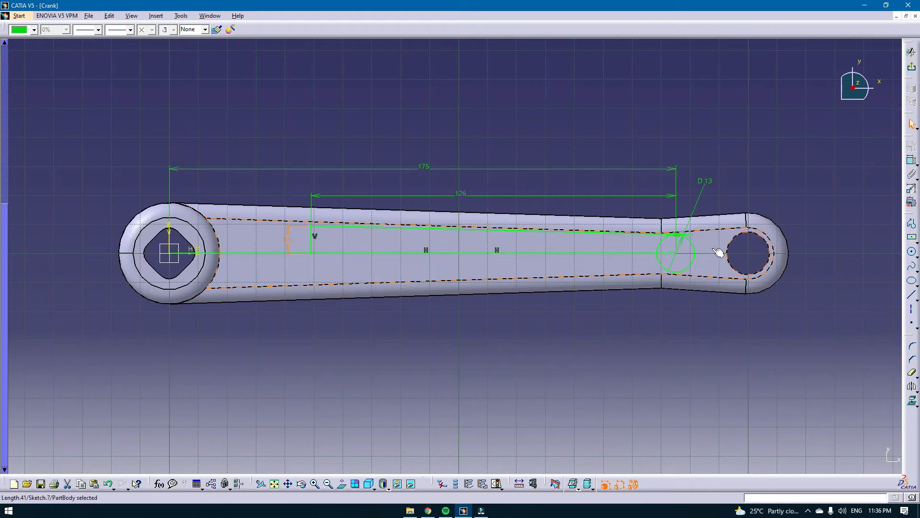
- Mirror the sloped line and the short vertical line about the horizontal centre line
{"action": "left_click", "coordinate": [911, 386]}
{"action": "left_click", "coordinate": [630, 234]}
{"action": "left_click", "coordinate": [621, 254]}
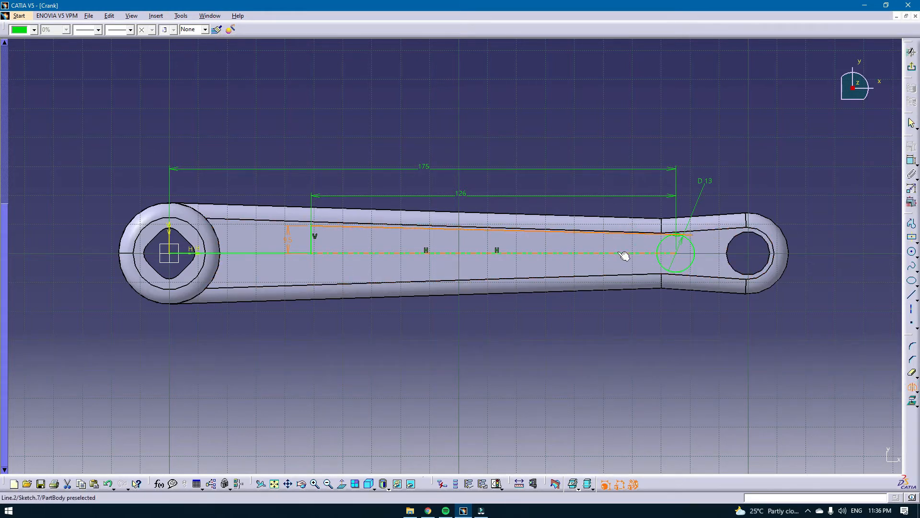
{"action": "left_click", "coordinate": [912, 387]}
{"action": "left_click", "coordinate": [320, 281]}
{"action": "key", "text": "ctrl+z"}
{"action": "left_click", "coordinate": [331, 253]}
- Round the upper corner at the outline's wide end with a Corner between the vertical and sloped lines
{"action": "left_click", "coordinate": [914, 348]}
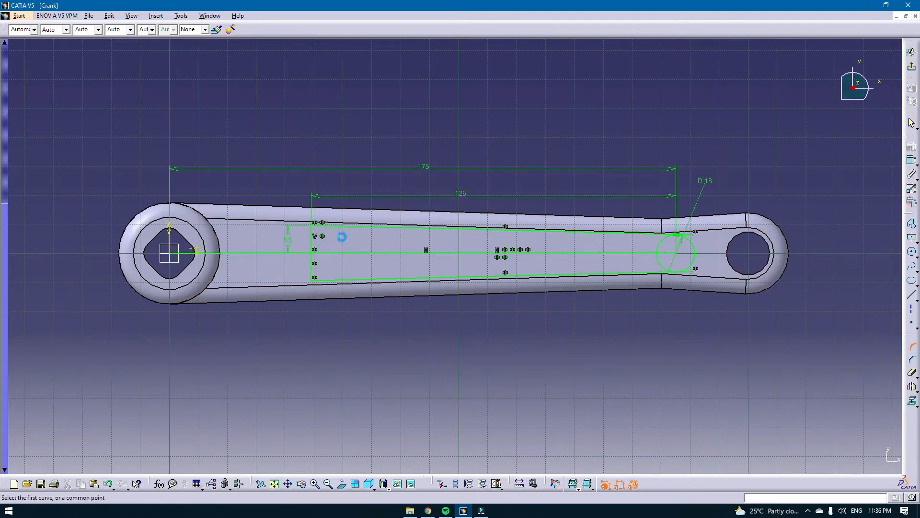
{"action": "left_click", "coordinate": [319, 226]}
{"action": "left_click", "coordinate": [478, 275]}
{"action": "double_click", "coordinate": [321, 229]}
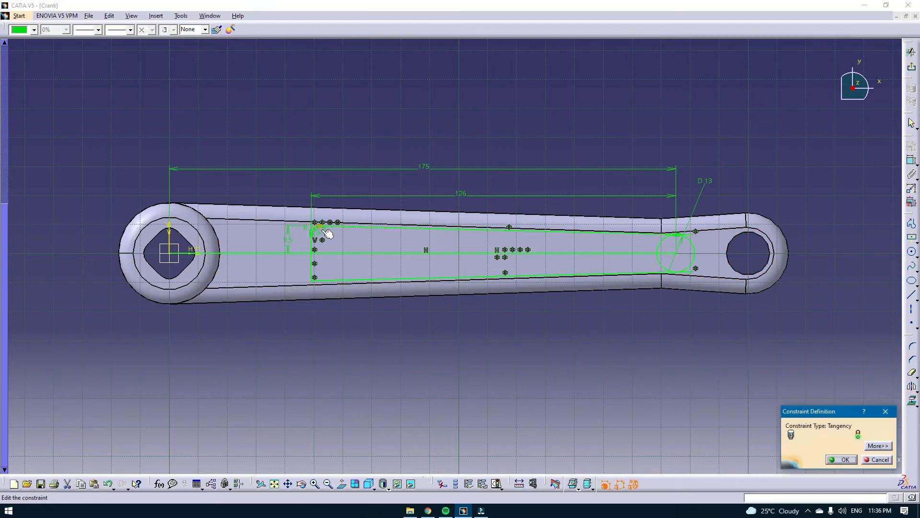
{"action": "key", "text": "Escape"}
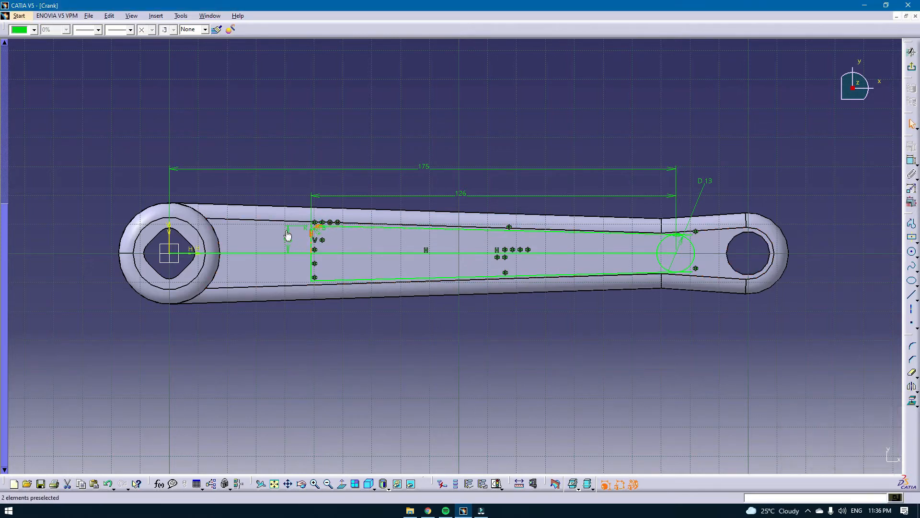
{"action": "double_click", "coordinate": [309, 233]}
{"action": "key", "text": "Escape"}
- Round the lower corner at the outline's wide end with a 5 mm radius
{"action": "left_click", "coordinate": [912, 347]}
{"action": "left_click", "coordinate": [320, 279]}
{"action": "double_click", "coordinate": [319, 271]}
{"action": "type", "text": "5"}
{"action": "key", "text": "Return"}
- Trim away the horizontal centre lines and the inner arc of the 13 mm circle to leave one closed tapered outline
{"action": "left_click", "coordinate": [913, 373]}
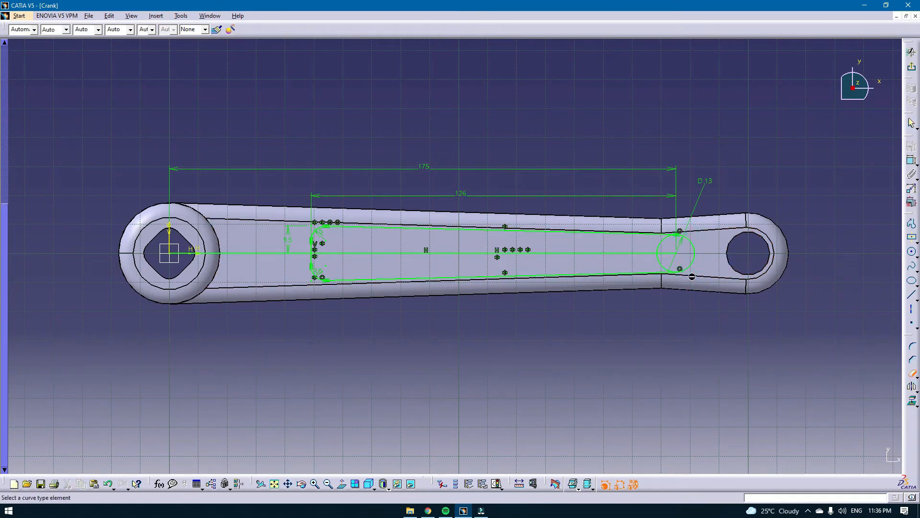
{"action": "left_click", "coordinate": [630, 260]}
{"action": "left_click", "coordinate": [609, 258]}
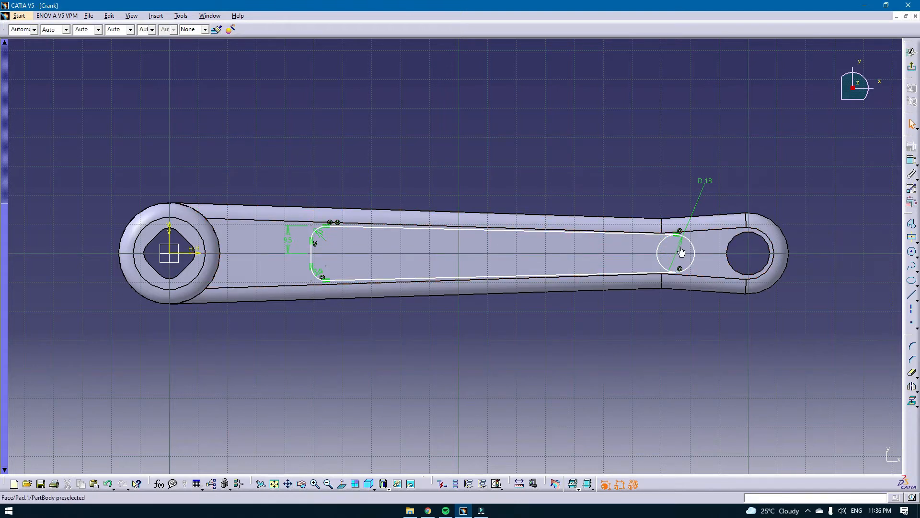
{"action": "left_click", "coordinate": [660, 243]}
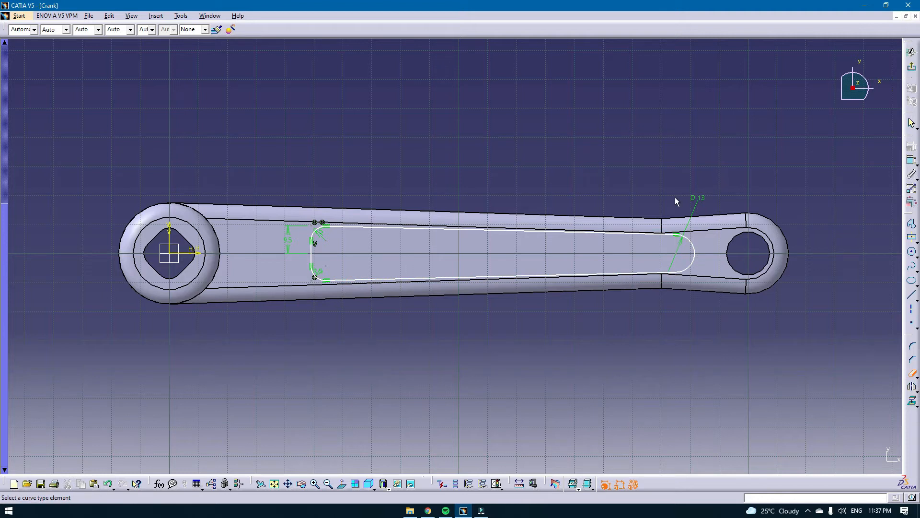
- Exit the sketch and cut the tapered outline into the arm as a pocket with a dimension depth of 10 mm
{"action": "left_click", "coordinate": [912, 69]}
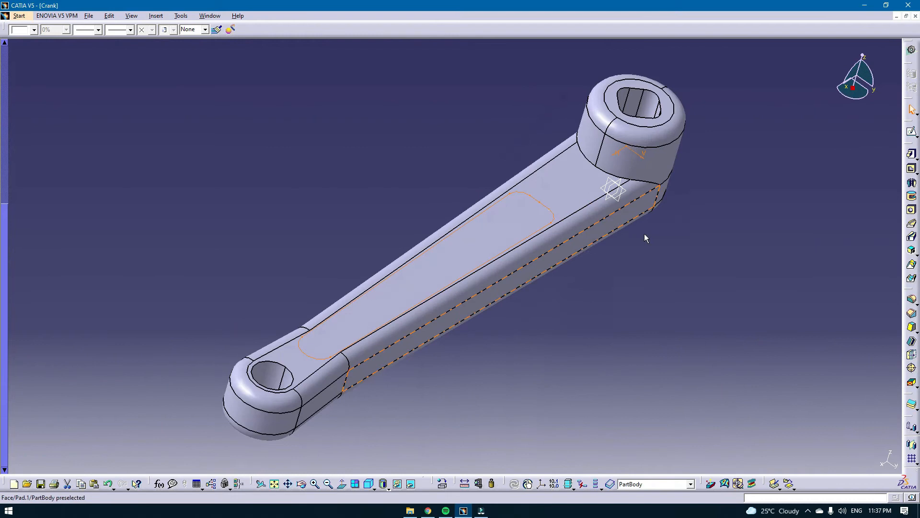
{"action": "left_click", "coordinate": [911, 168]}
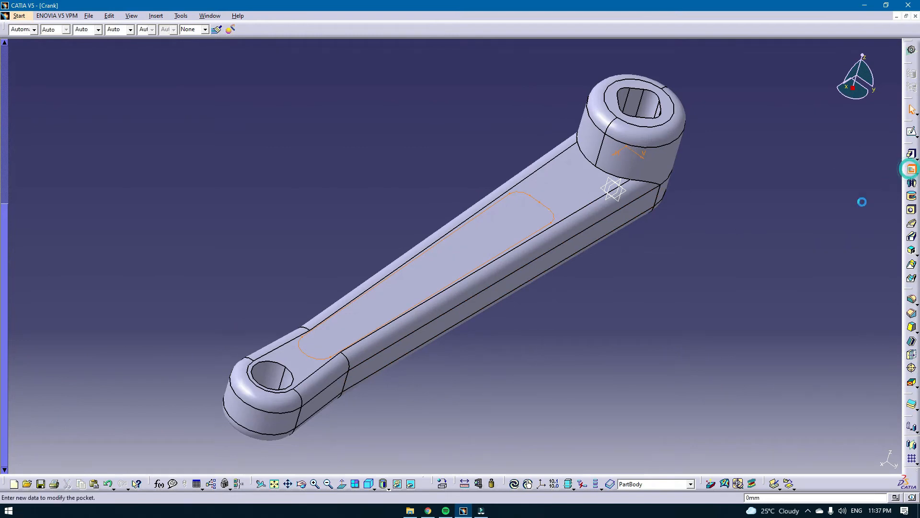
{"action": "left_click", "coordinate": [878, 334]}
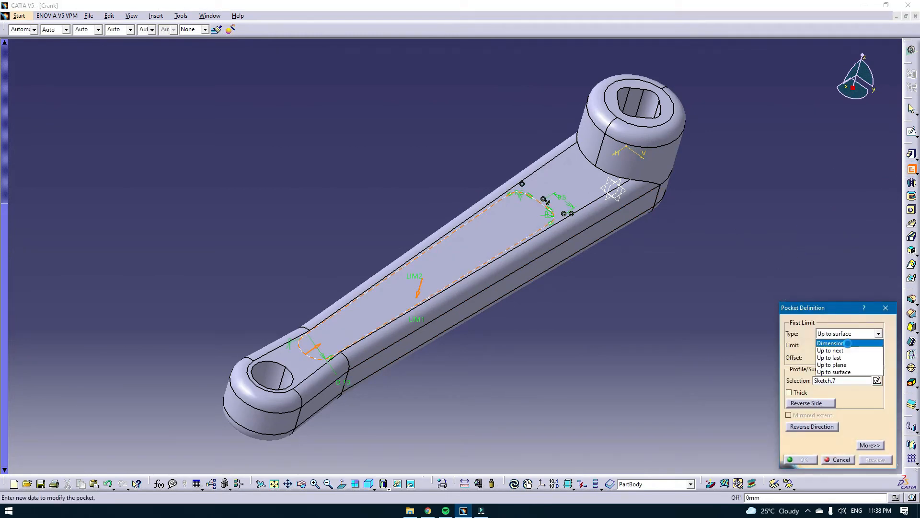
{"action": "left_click", "coordinate": [834, 342]}
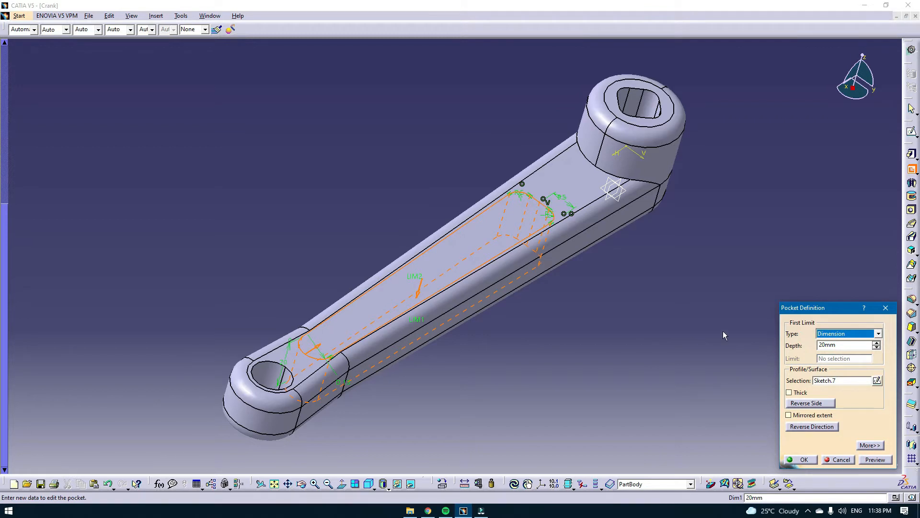
{"action": "double_click", "coordinate": [842, 342]}
{"action": "type", "text": "10"}
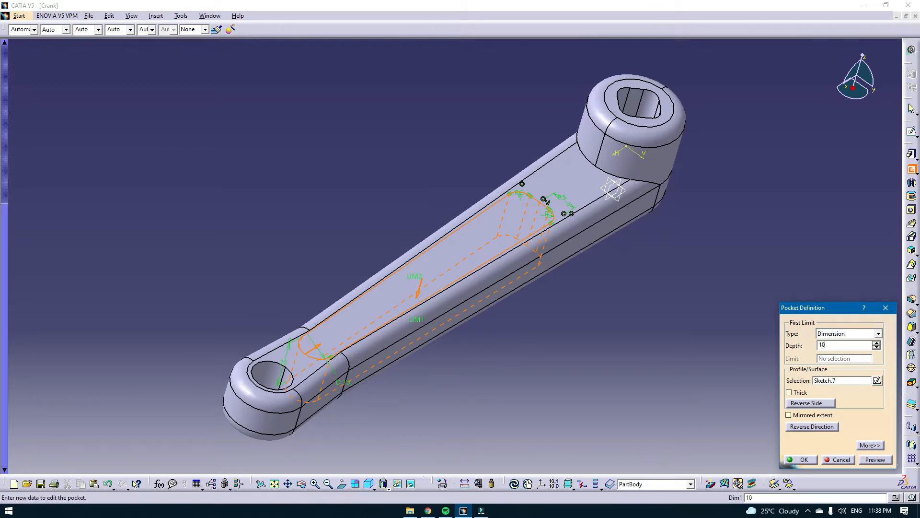
{"action": "key", "text": "Return"}
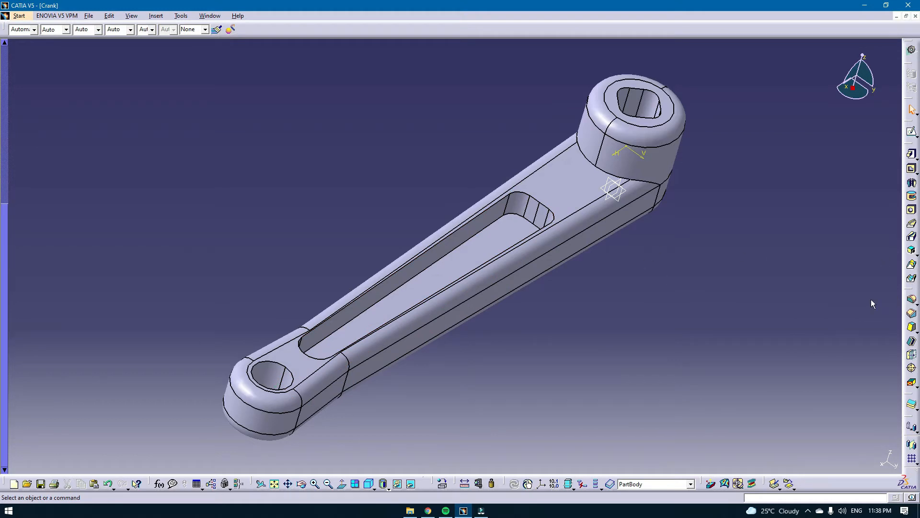
- Fillet the bottom edges of the tapered pocket with a 1.2 mm radius
{"action": "left_click", "coordinate": [912, 299]}
{"action": "left_click", "coordinate": [499, 221]}
{"action": "left_click", "coordinate": [519, 216]}
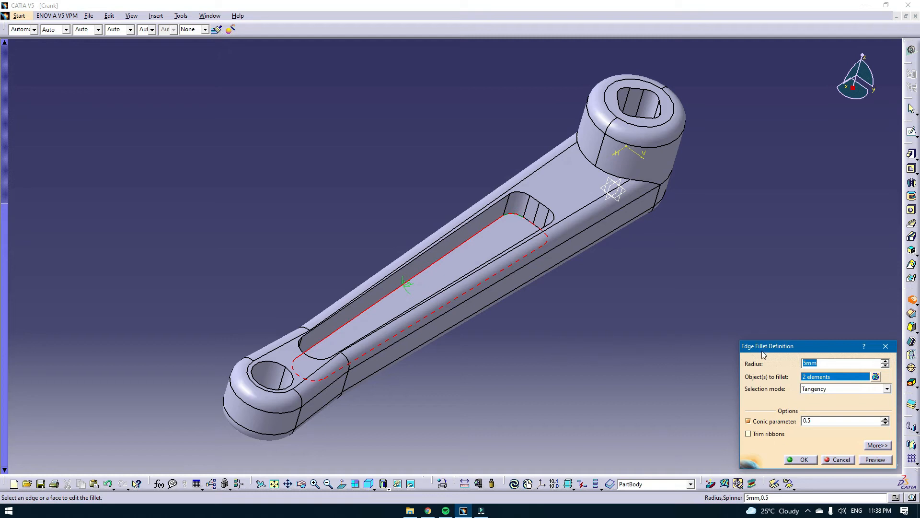
{"action": "type", "text": "1.2"}
{"action": "key", "text": "Return"}
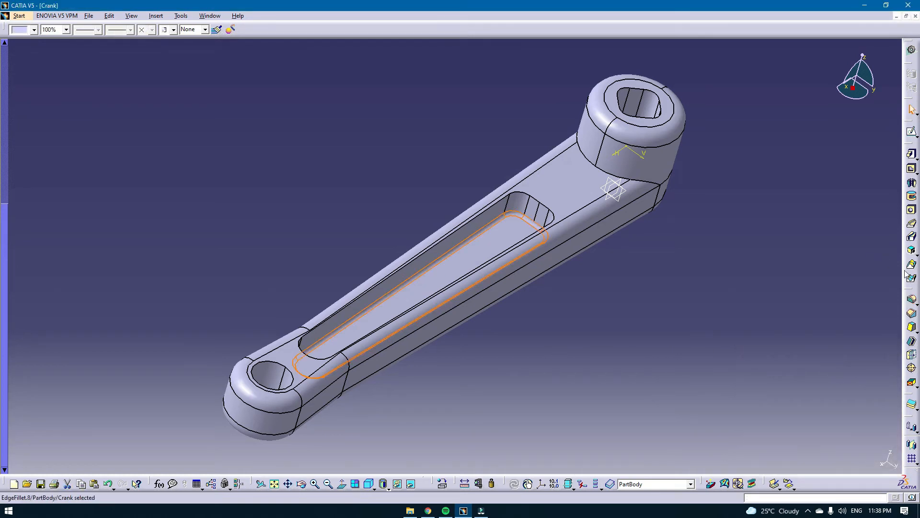
- Fillet the upper rim edges of the tapered pocket with a 0.5 mm radius
{"action": "left_click", "coordinate": [912, 299]}
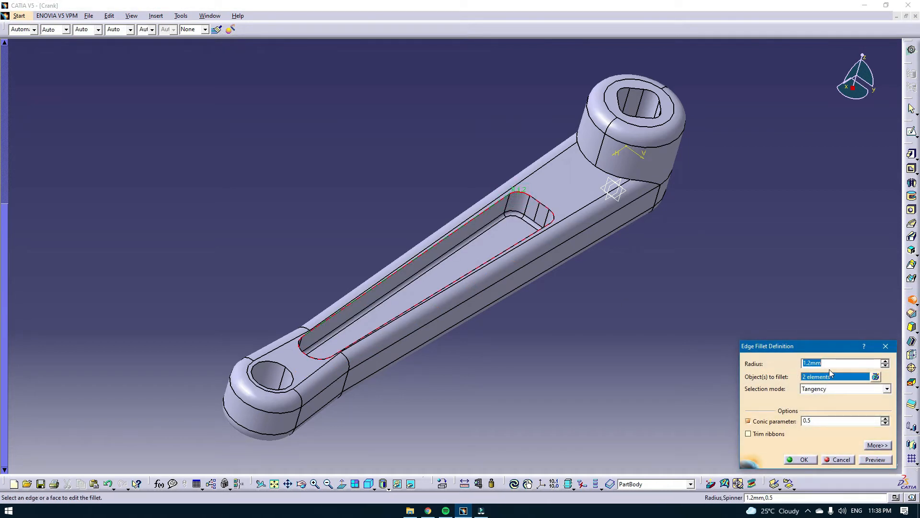
{"action": "type", "text": "0.5"}
{"action": "key", "text": "Return"}
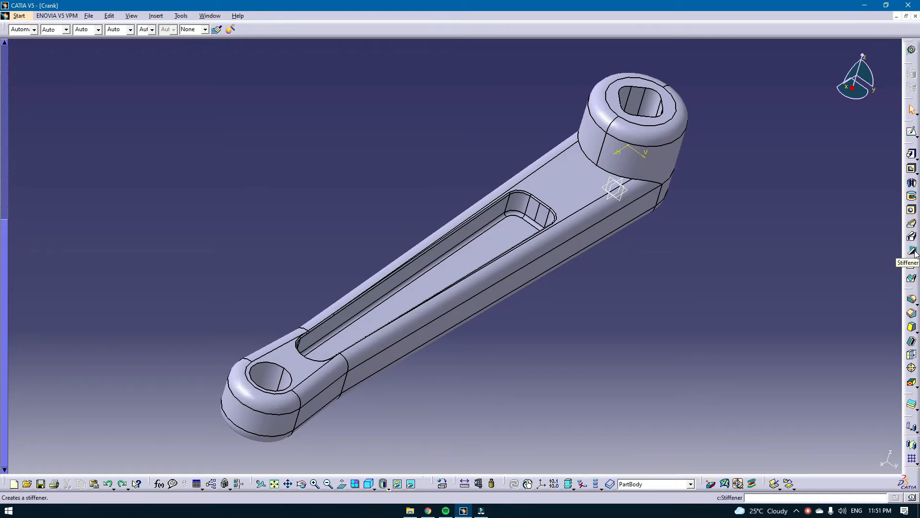
- Start a sketch on the vertical plane along the arm and draw a sloped line about 27 mm long rising towards the boss
{"action": "left_click", "coordinate": [912, 134]}
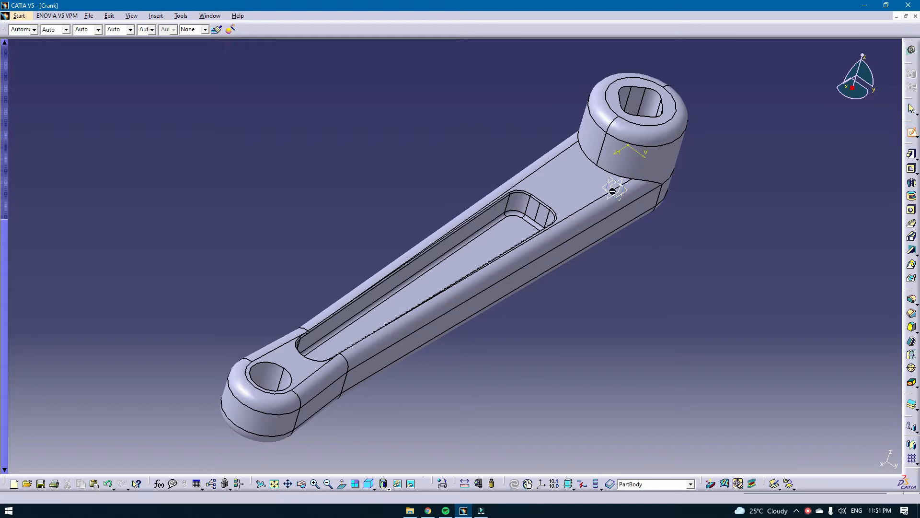
{"action": "left_click", "coordinate": [614, 187]}
{"action": "left_click", "coordinate": [911, 294]}
{"action": "left_click", "coordinate": [612, 247]}
{"action": "left_click", "coordinate": [685, 218]}
- Dimension the sloped line's length and set it to 32 mm
{"action": "left_click", "coordinate": [911, 161]}
{"action": "left_click", "coordinate": [648, 232]}
{"action": "double_click", "coordinate": [641, 205]}
{"action": "type", "text": "3"}
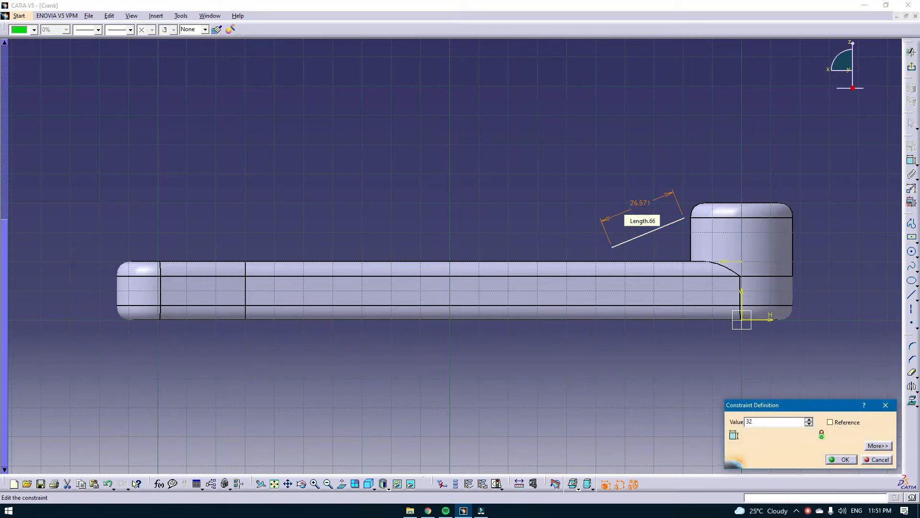
{"action": "type", "text": "2"}
{"action": "key", "text": "Return"}
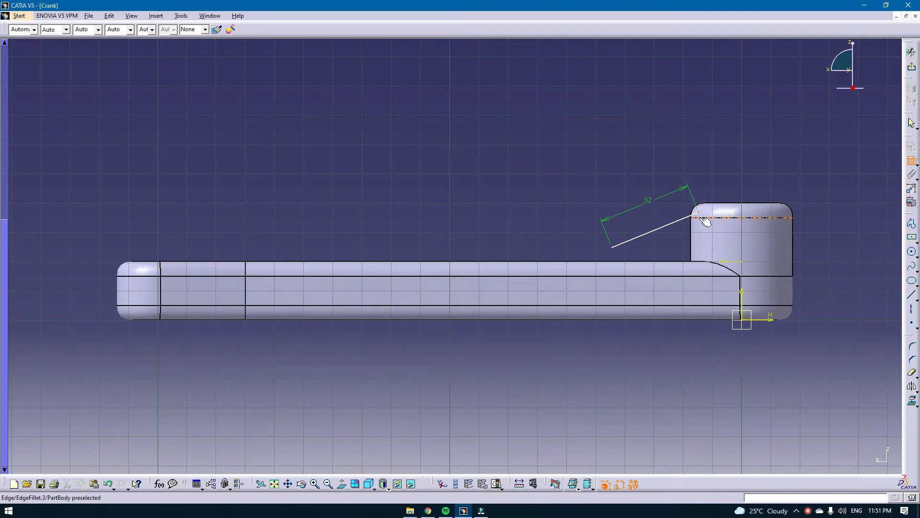
- Set the vertical distance between the sloped line's upper end and the boss's upper fillet edge to 0
{"action": "left_click", "coordinate": [700, 218]}
{"action": "left_click", "coordinate": [658, 209]}
{"action": "double_click", "coordinate": [661, 208]}
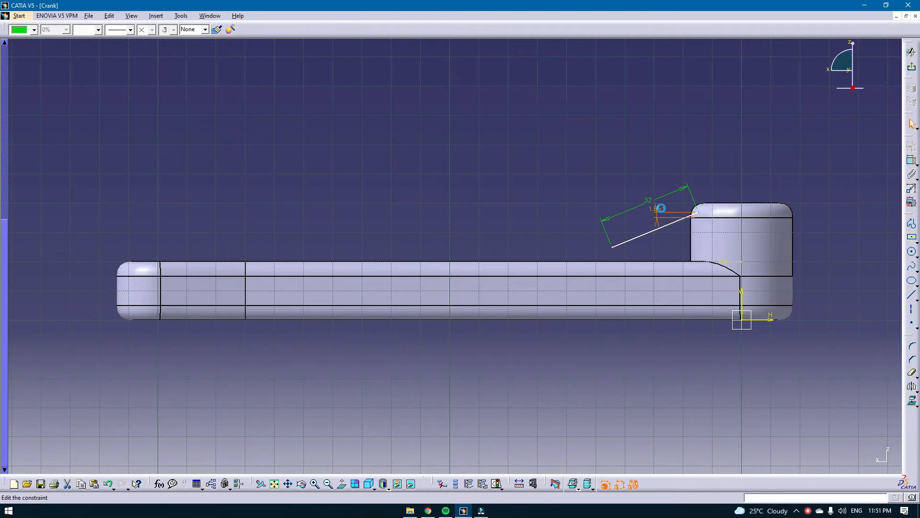
{"action": "type", "text": "0"}
{"action": "key", "text": "Return"}
- Dimension the horizontal distance from the sloped line's upper end to the boss axis and set it to 17.5 mm (35/2)
{"action": "left_click", "coordinate": [911, 162]}
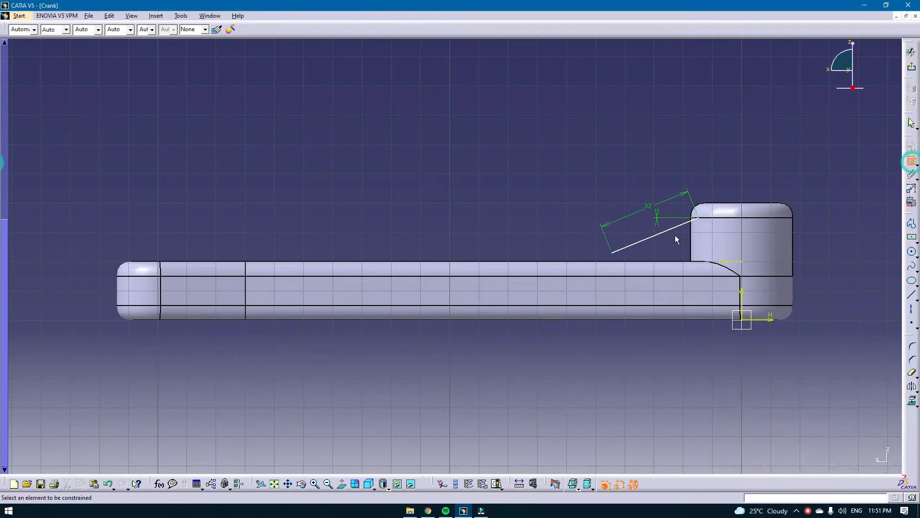
{"action": "left_click", "coordinate": [739, 232]}
{"action": "left_click", "coordinate": [699, 218]}
{"action": "left_click", "coordinate": [722, 171]}
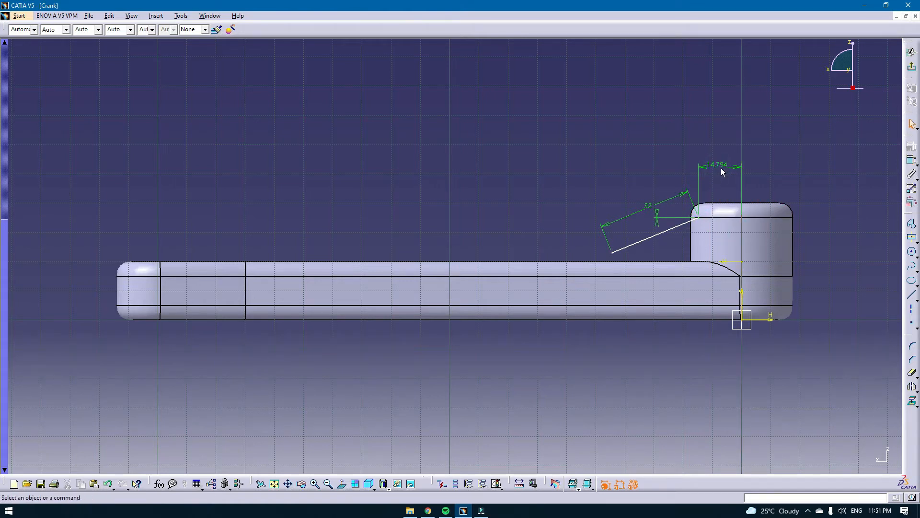
{"action": "double_click", "coordinate": [723, 172]}
{"action": "type", "text": "35/2"}
{"action": "key", "text": "Return"}
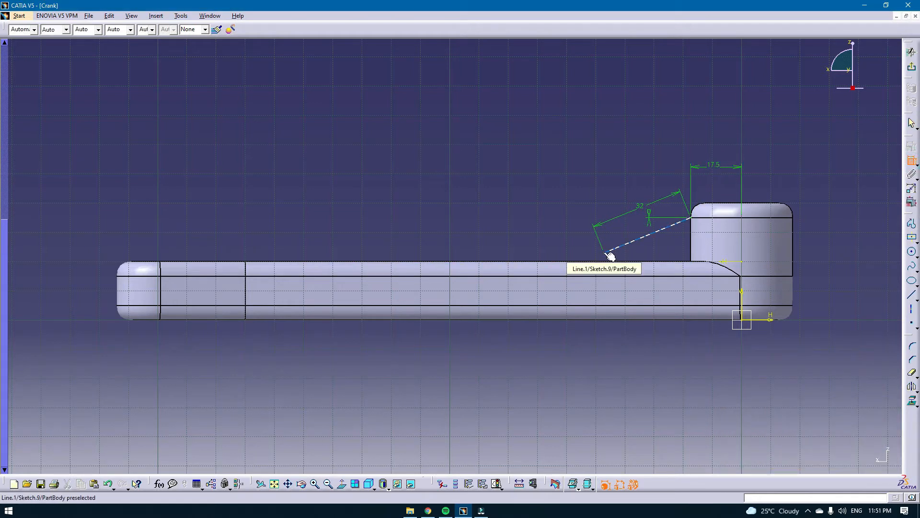
- Set the distance between the sloped line's lower end and the arm's upper face to 0 mm and finish the sketch
{"action": "double_click", "coordinate": [573, 251]}
{"action": "type", "text": "0mm"}
{"action": "key", "text": "Return"}
{"action": "left_click", "coordinate": [911, 66]}
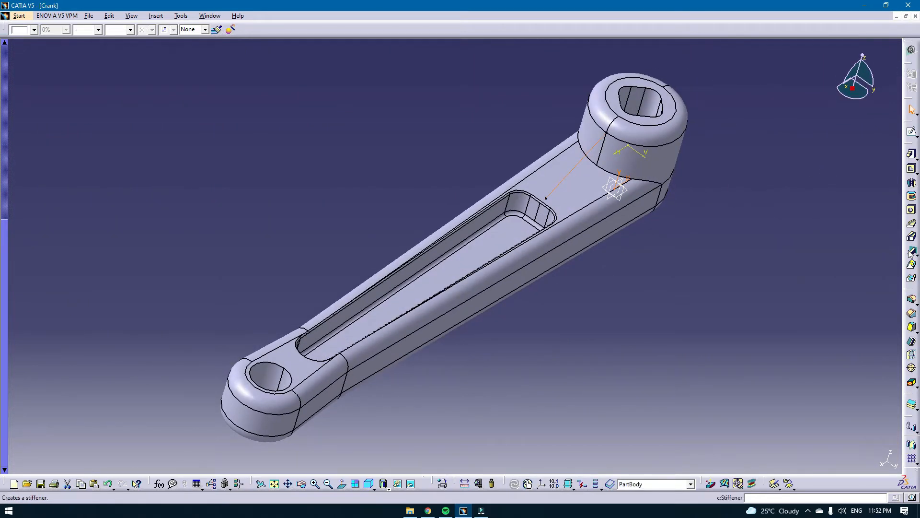
- Create a stiffener from the sloped line sketch, from side, with a thickness of 5 mm
{"action": "left_click", "coordinate": [912, 249]}
{"action": "type", "text": "5"}
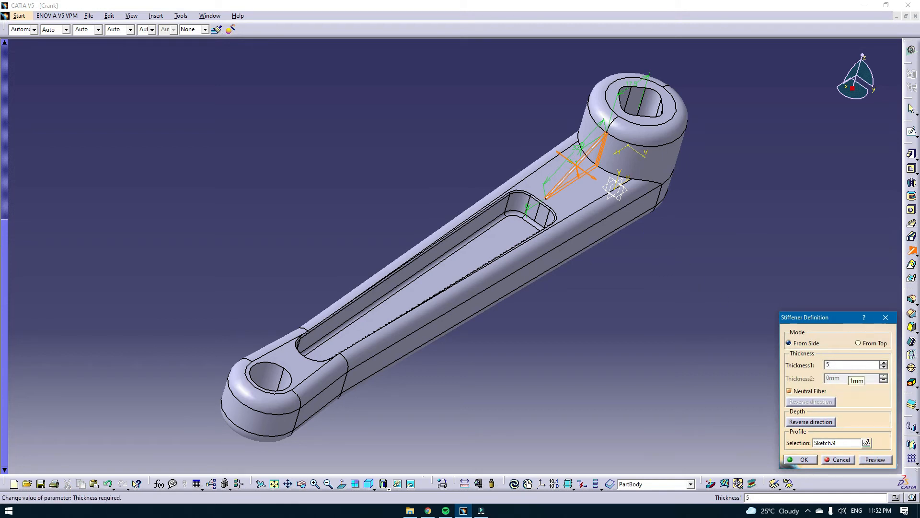
{"action": "left_click", "coordinate": [886, 461]}
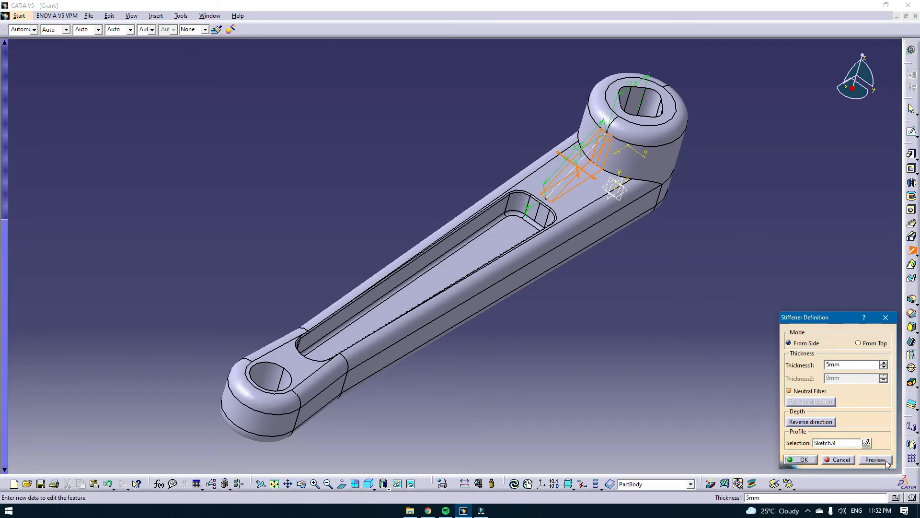
{"action": "left_click", "coordinate": [803, 459]}
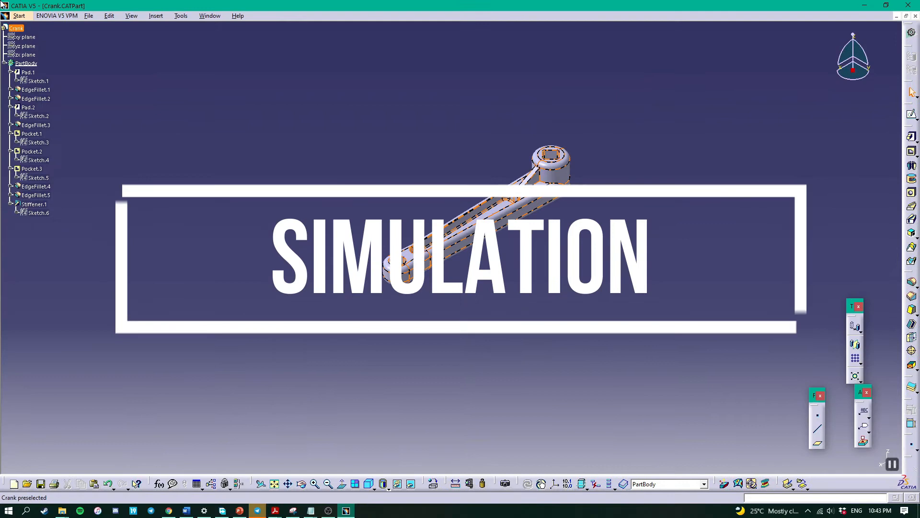
- Insert a new body in the crank part
{"action": "left_click", "coordinate": [131, 15]}
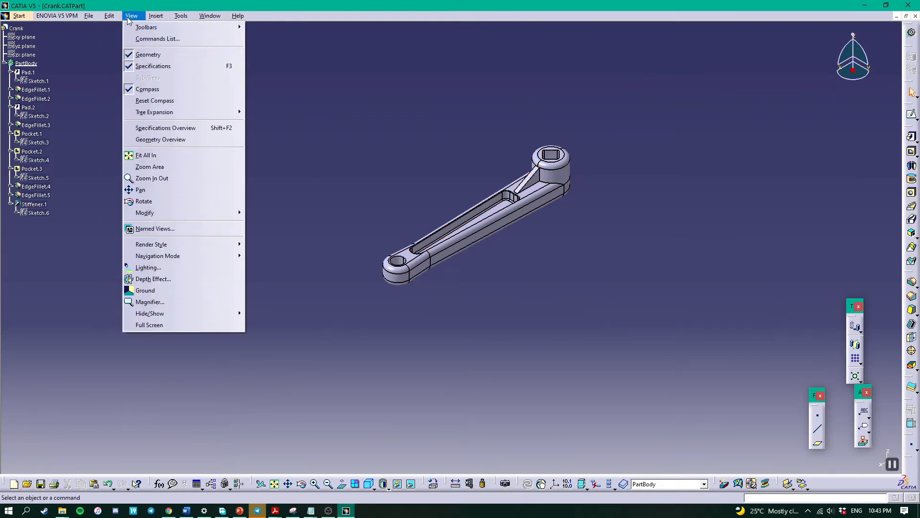
{"action": "mouse_move", "coordinate": [157, 18]}
{"action": "left_click", "coordinate": [161, 39]}
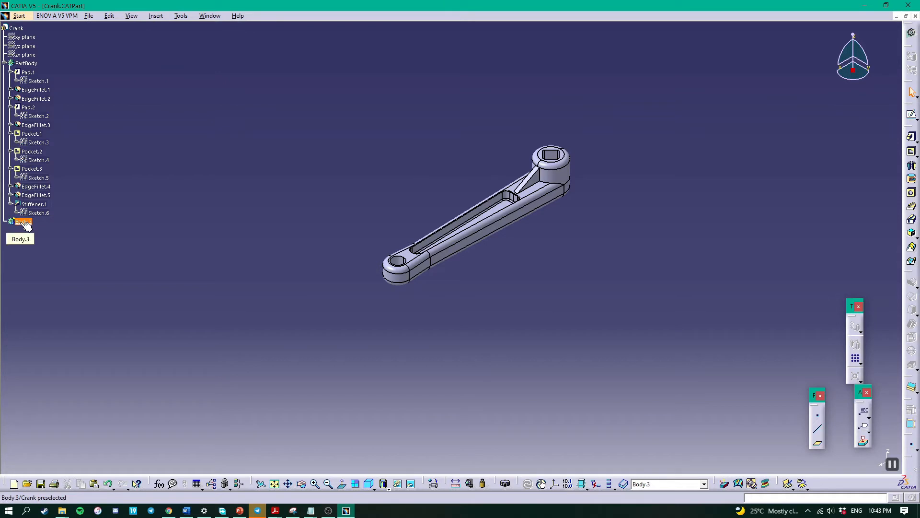
{"action": "left_click", "coordinate": [912, 115]}
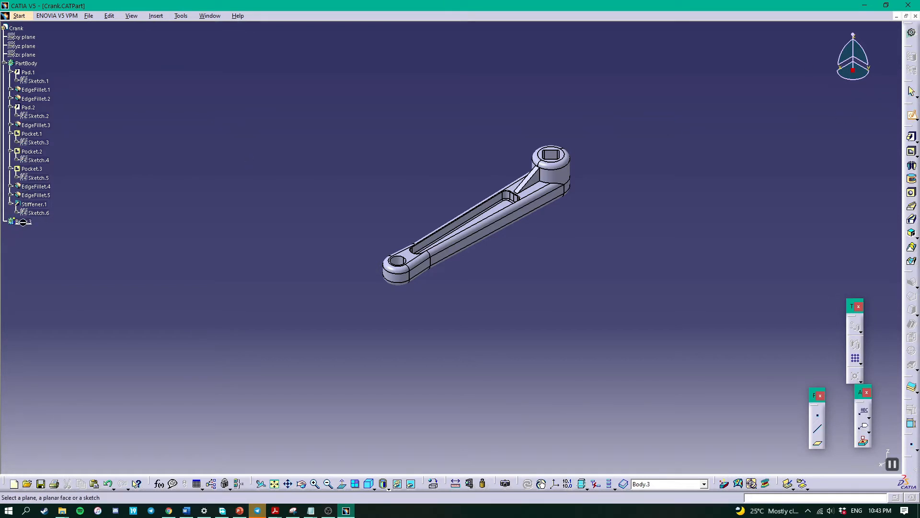
{"action": "left_click", "coordinate": [28, 45]}
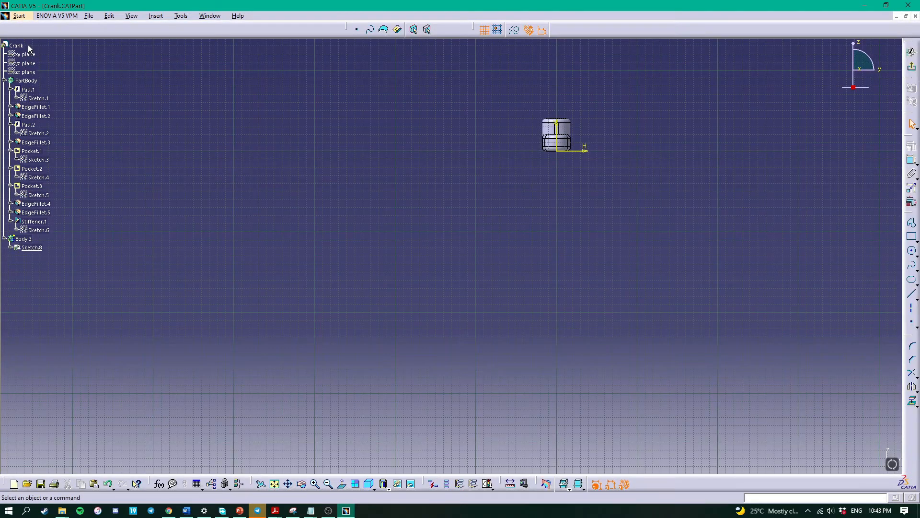
{"action": "left_click", "coordinate": [911, 66]}
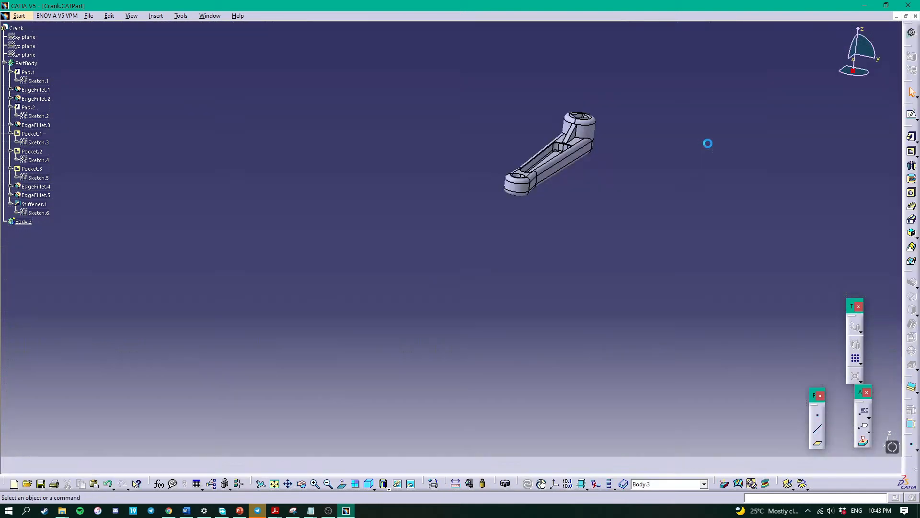
- Sketch a rectangle enclosing the whole crank outline on the xy plane in the new body and finish the sketch
{"action": "left_click", "coordinate": [911, 114]}
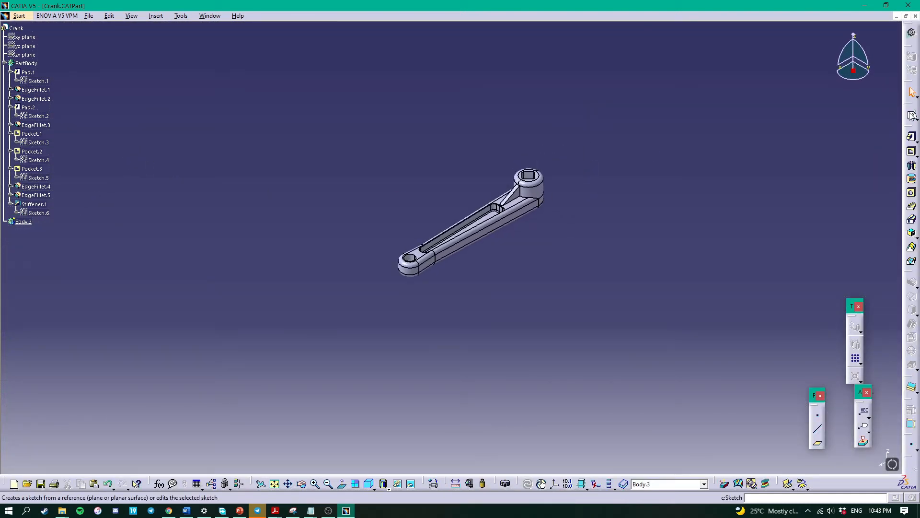
{"action": "left_click", "coordinate": [30, 41]}
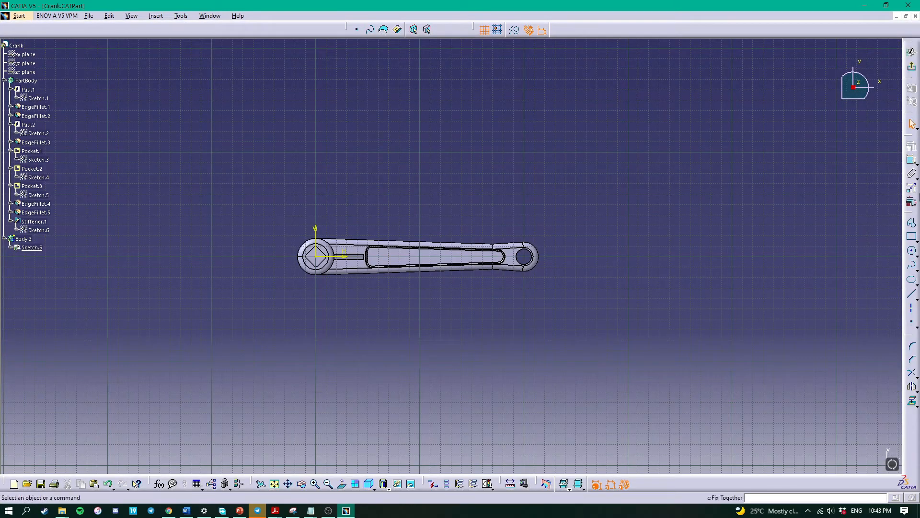
{"action": "left_click", "coordinate": [912, 240]}
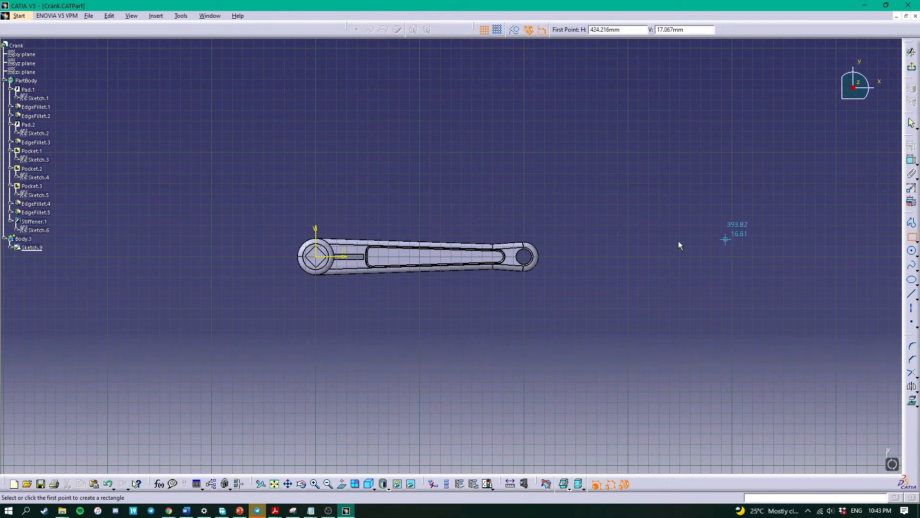
{"action": "left_click", "coordinate": [286, 226]}
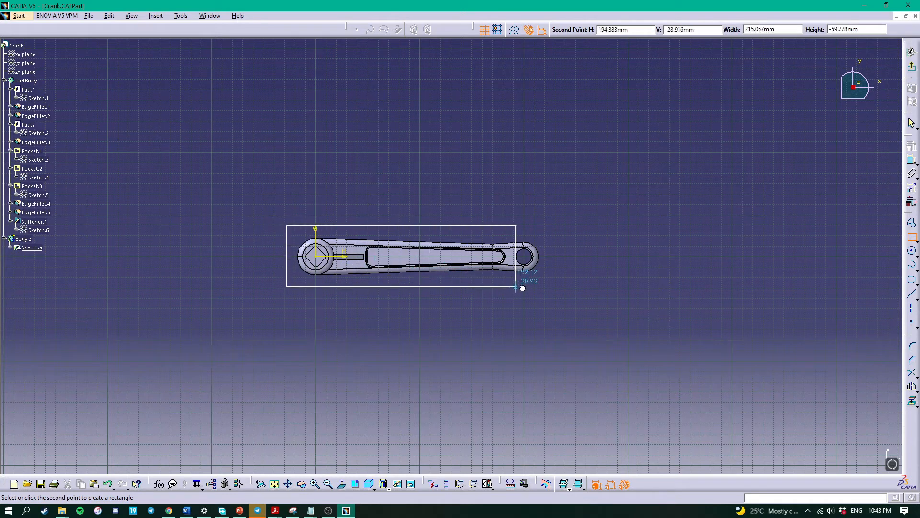
{"action": "left_click", "coordinate": [550, 285]}
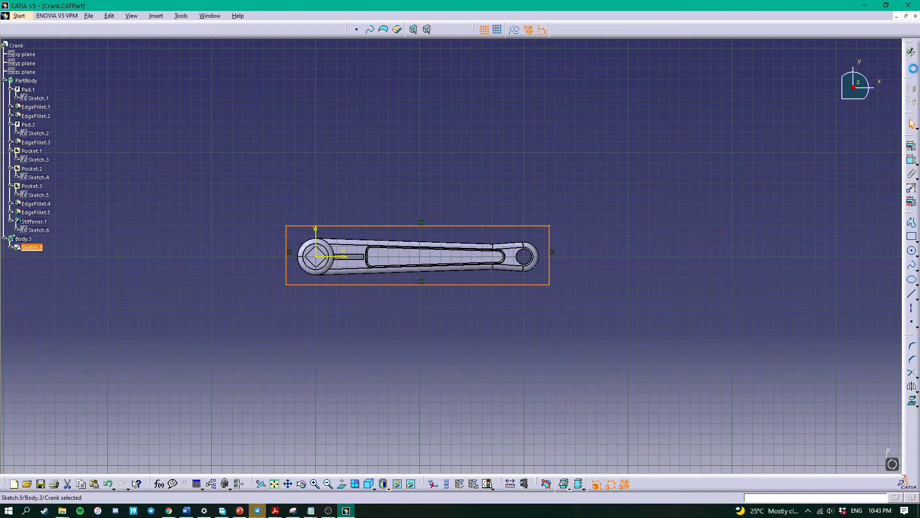
{"action": "left_click", "coordinate": [913, 70]}
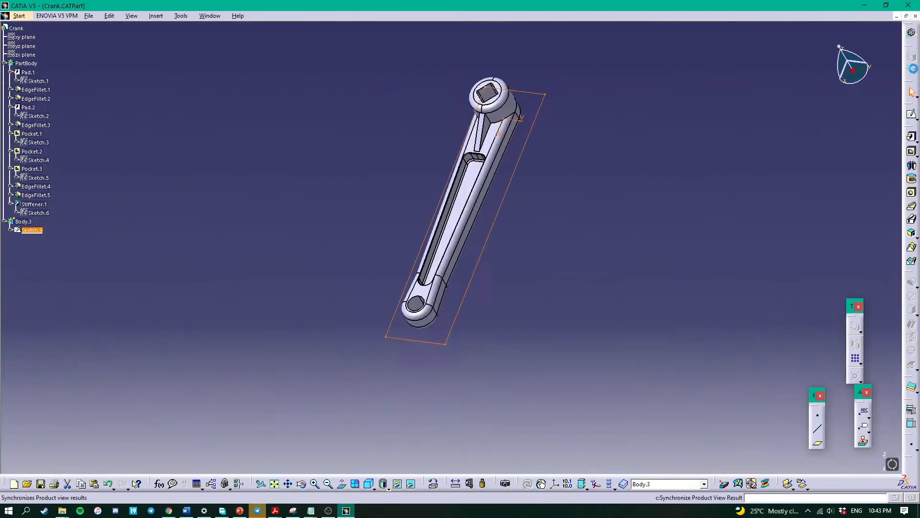
- Pad the rectangle 44 mm upwards to form a stock block that encloses the crank
{"action": "left_click", "coordinate": [913, 138]}
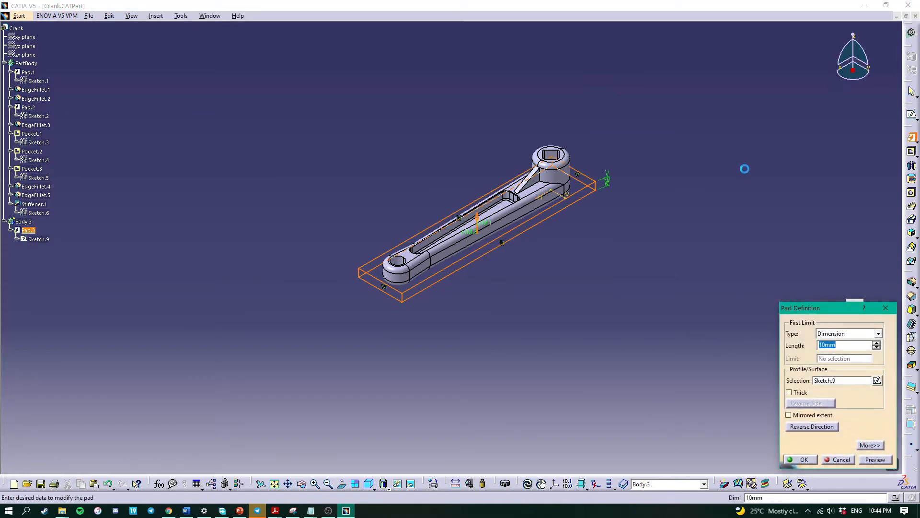
{"action": "left_click", "coordinate": [876, 343]}
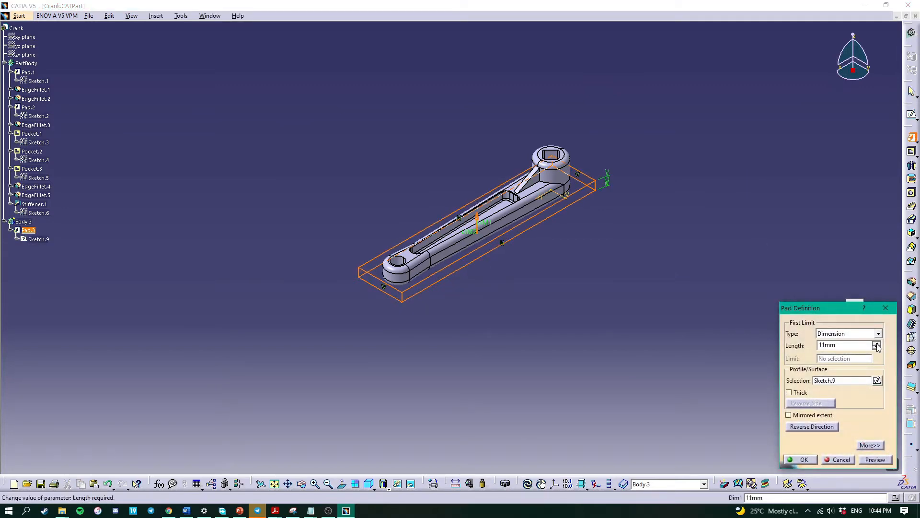
{"action": "left_click", "coordinate": [877, 343]}
{"action": "middle_click_drag", "start_coordinate": [622, 333], "coordinate": [579, 255]}
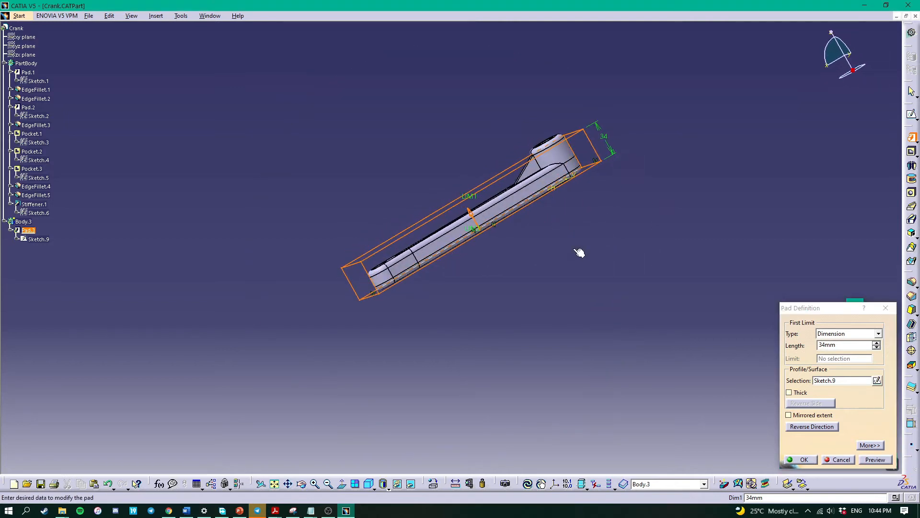
{"action": "left_click", "coordinate": [877, 343]}
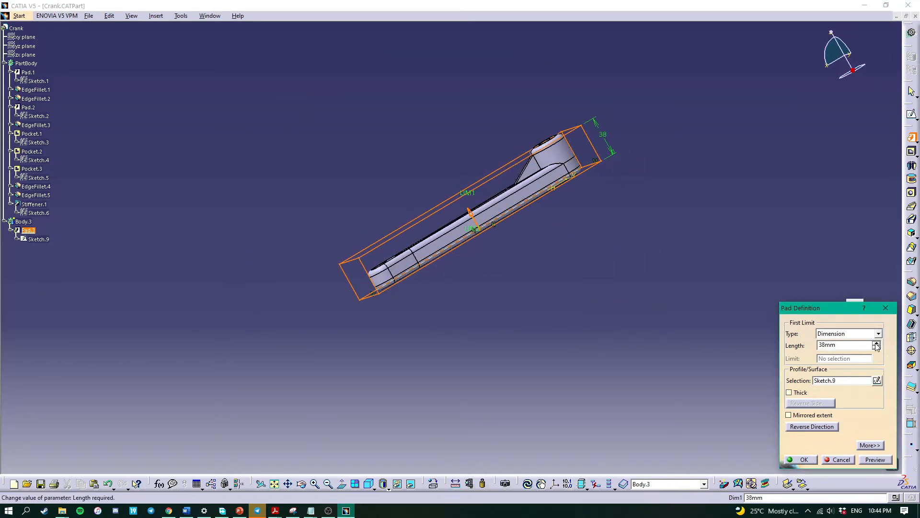
{"action": "left_click", "coordinate": [877, 343]}
{"action": "left_click", "coordinate": [876, 343]}
{"action": "left_click", "coordinate": [876, 343]}
{"action": "middle_click_drag", "start_coordinate": [727, 280], "coordinate": [696, 363]}
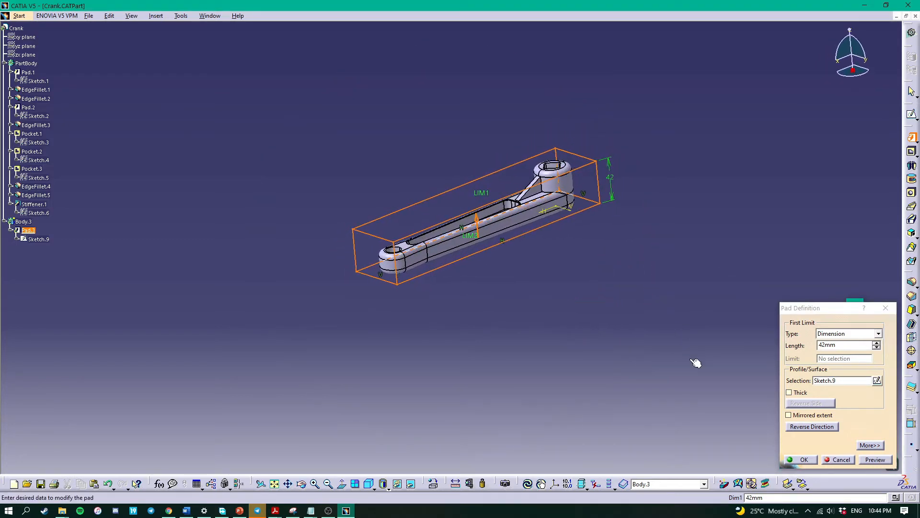
{"action": "left_click", "coordinate": [877, 343]}
{"action": "left_click", "coordinate": [877, 343]}
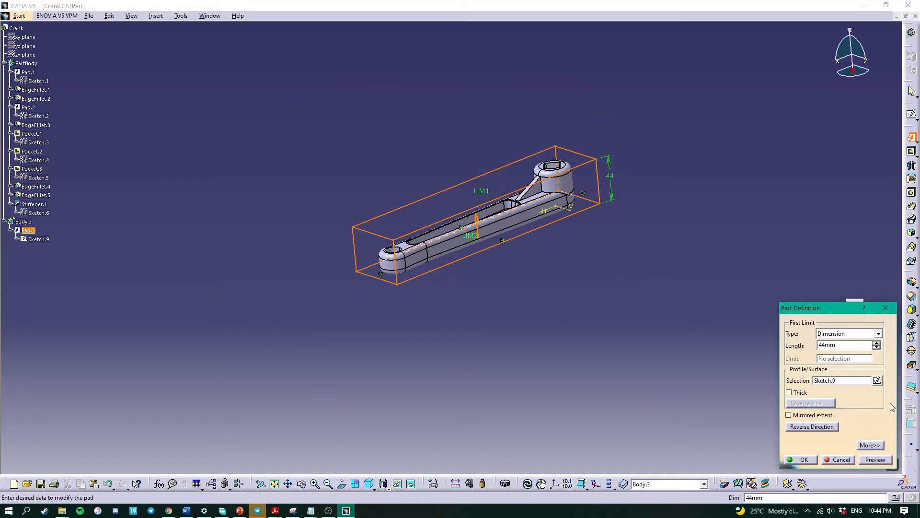
{"action": "left_click", "coordinate": [870, 462]}
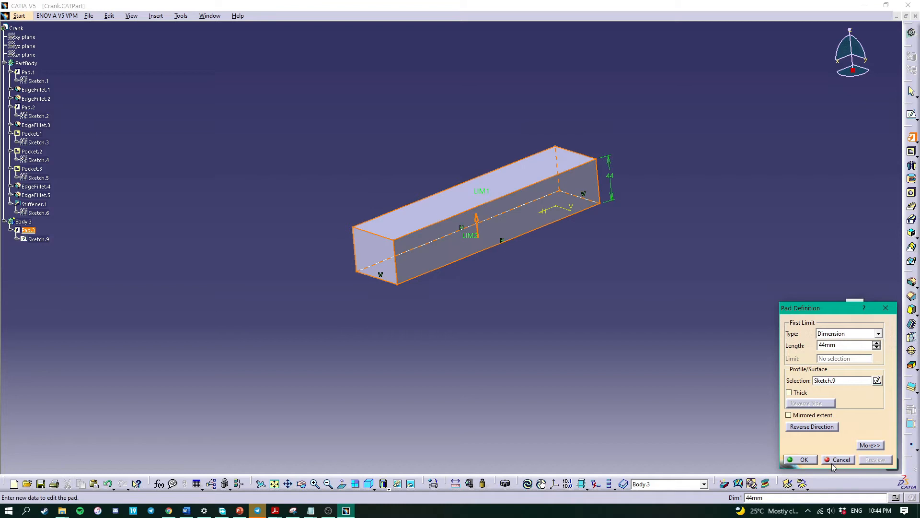
{"action": "left_click", "coordinate": [806, 460]}
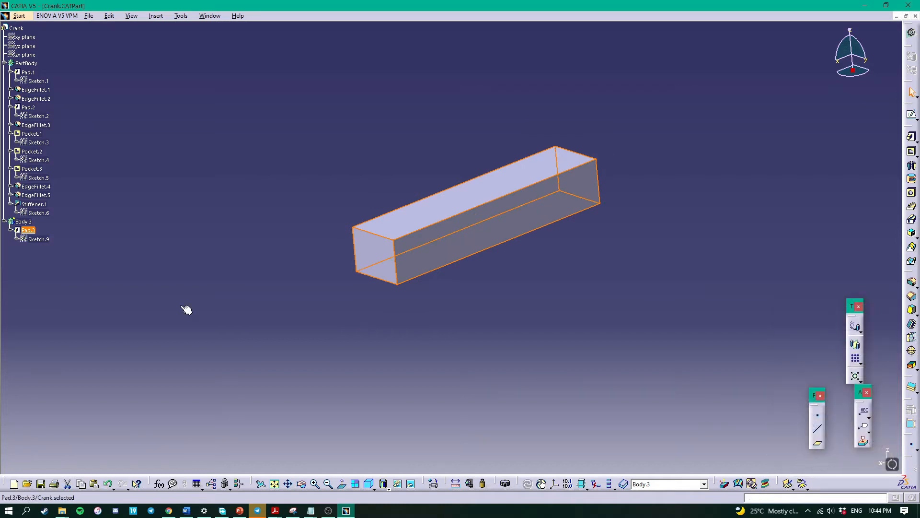
- Give the stock block's pad a cyan fill colour and a transparency of 169
{"action": "right_click", "coordinate": [35, 233]}
{"action": "left_click", "coordinate": [48, 280]}
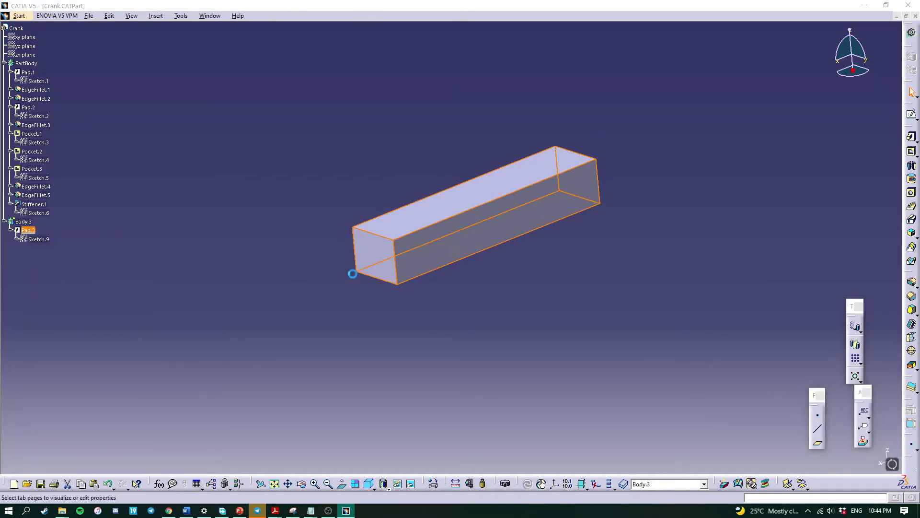
{"action": "left_click", "coordinate": [723, 229]}
{"action": "left_click", "coordinate": [765, 228]}
{"action": "left_click_drag", "start_coordinate": [724, 261], "coordinate": [803, 267]}
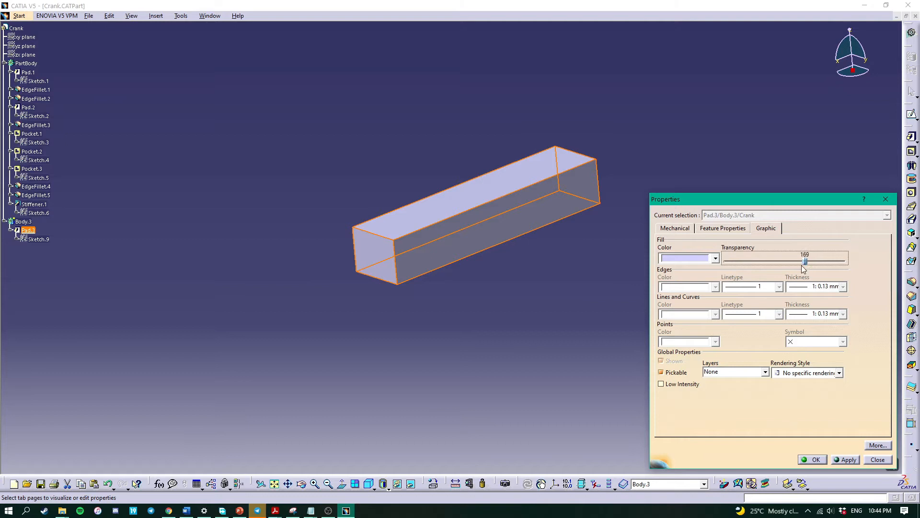
{"action": "left_click", "coordinate": [715, 259]}
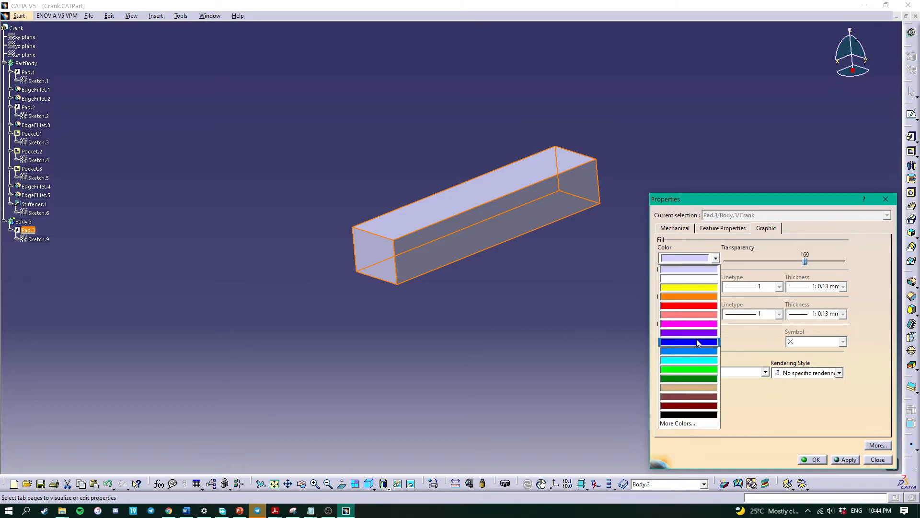
{"action": "left_click", "coordinate": [697, 359]}
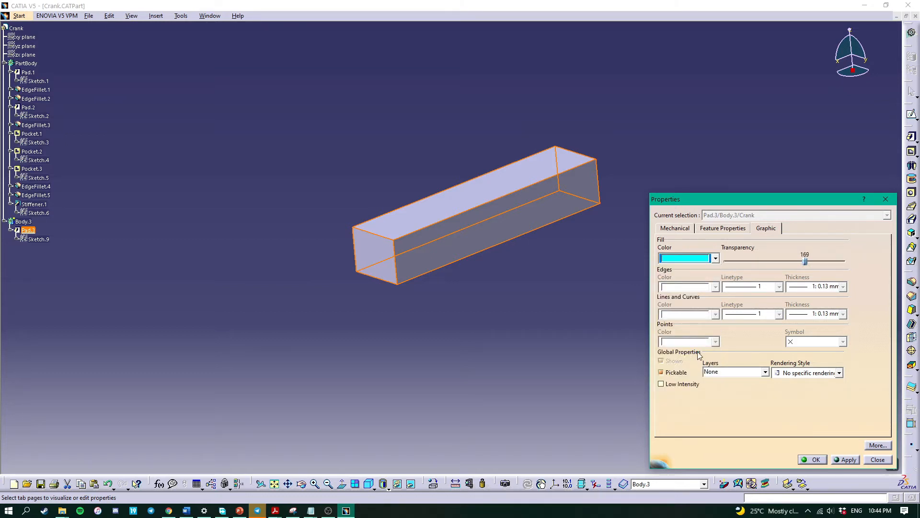
{"action": "left_click", "coordinate": [841, 459]}
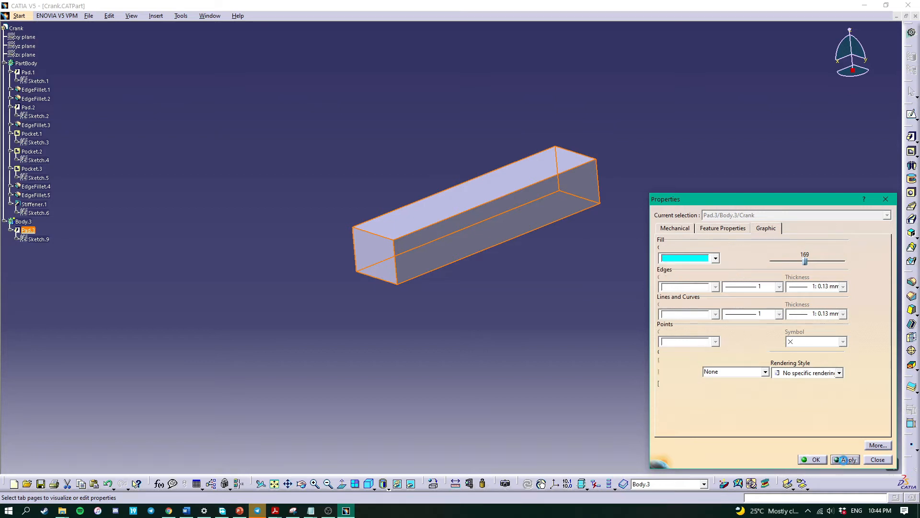
{"action": "left_click", "coordinate": [815, 459]}
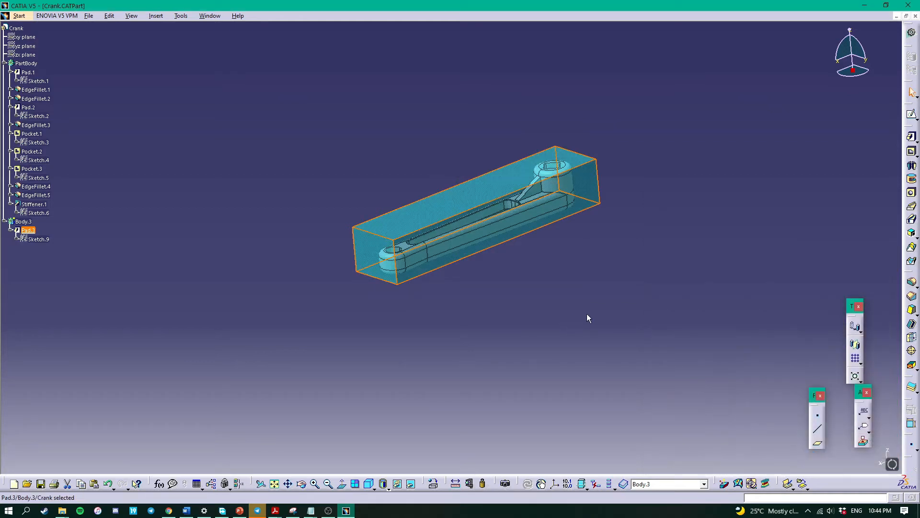
- Create a reference plane offset 50 mm from the xy plane, above the crank
{"action": "left_click", "coordinate": [368, 484]}
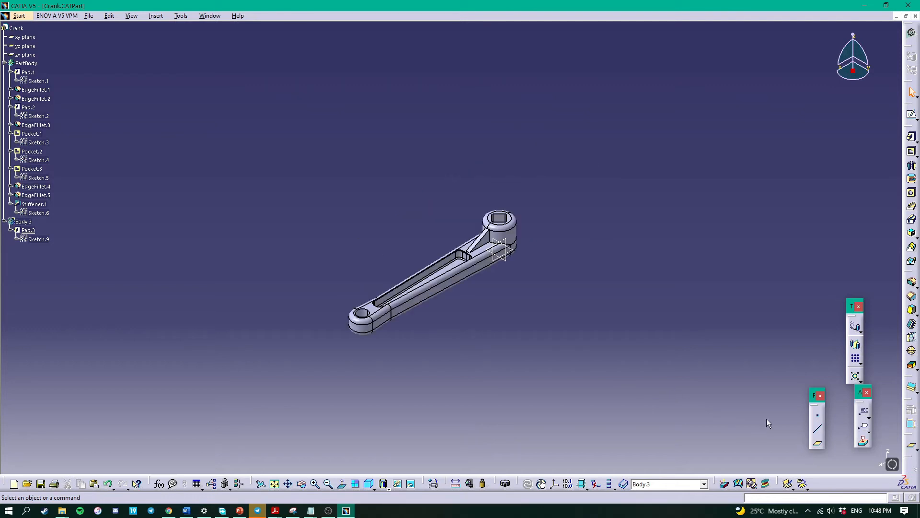
{"action": "left_click", "coordinate": [817, 443]}
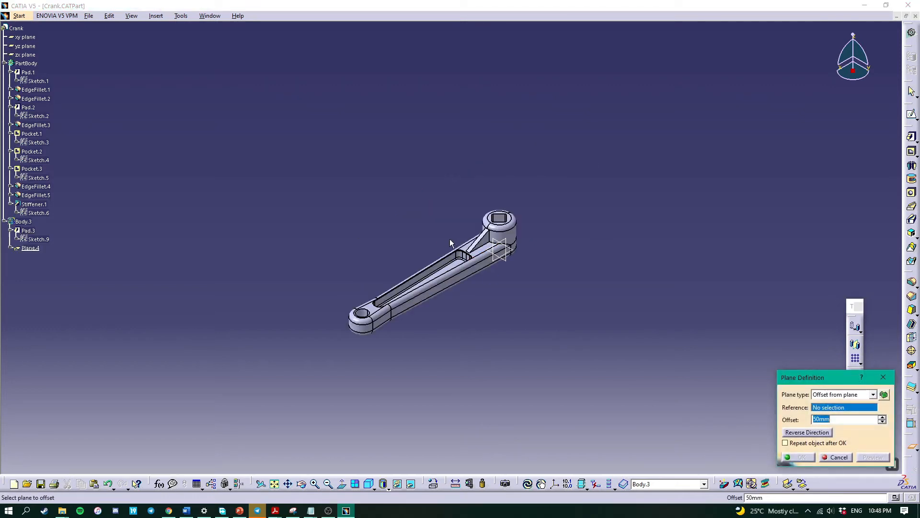
{"action": "left_click", "coordinate": [514, 250]}
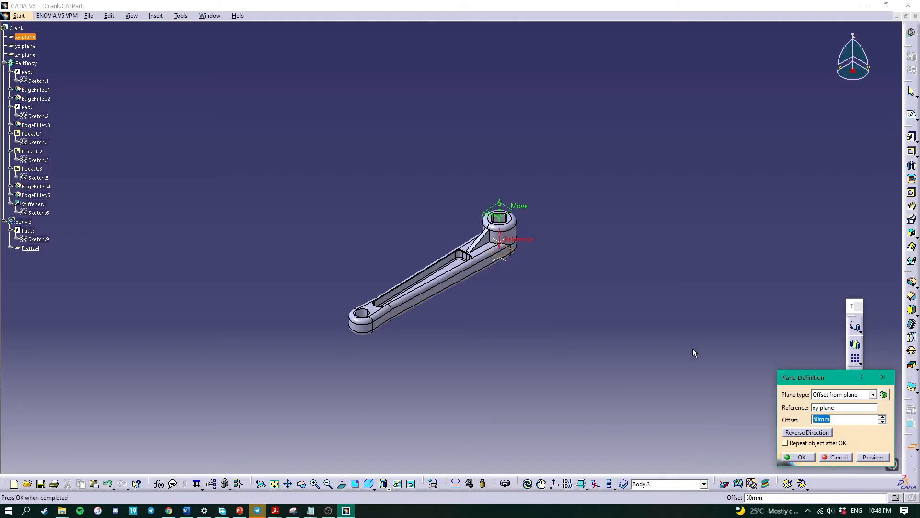
{"action": "left_click", "coordinate": [799, 457]}
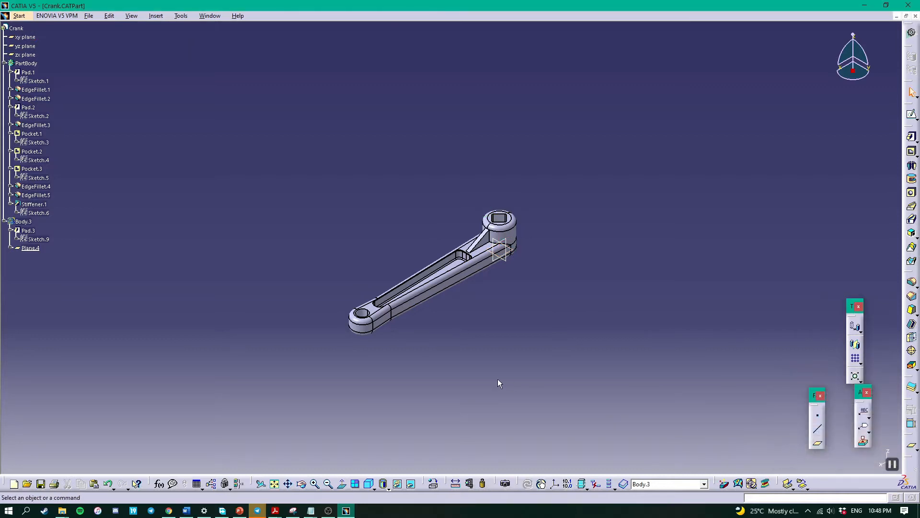
- Toggle the visibility of the stock body Body.3
{"action": "left_click", "coordinate": [21, 222]}
{"action": "right_click", "coordinate": [22, 221]}
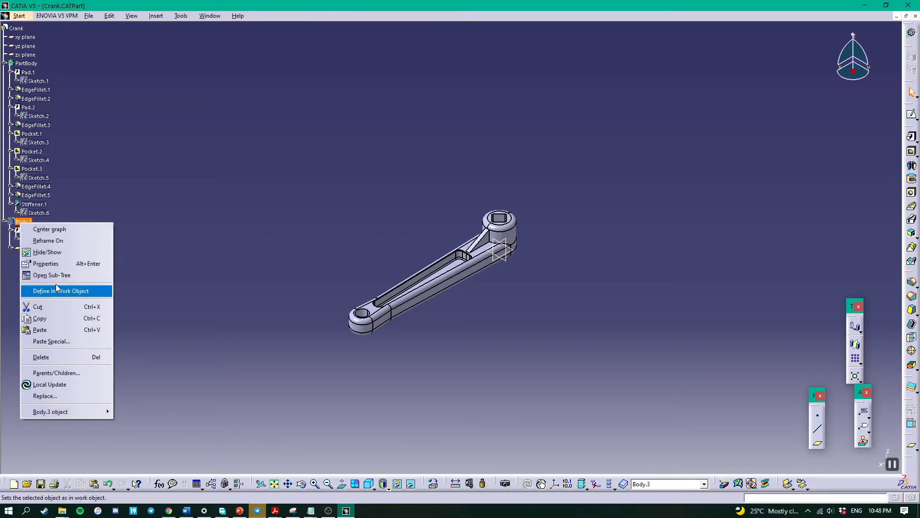
{"action": "left_click", "coordinate": [52, 251]}
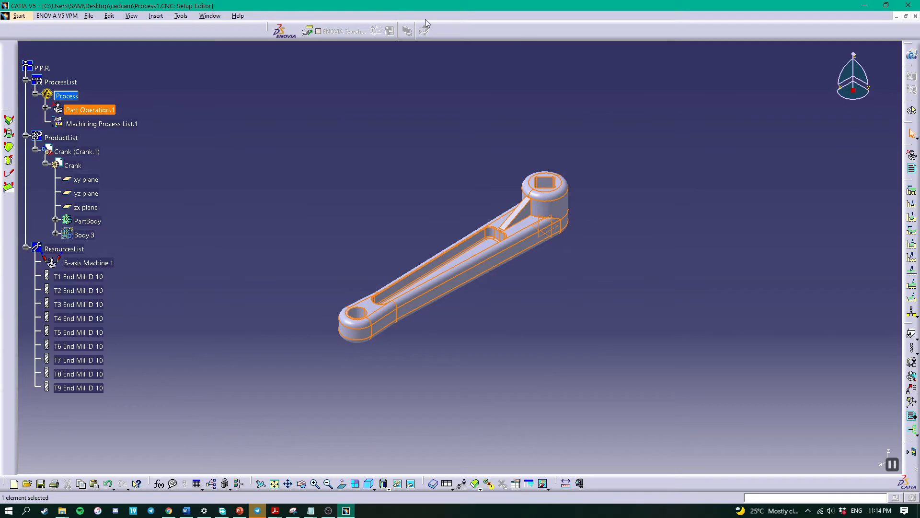
- For Part Operation.1's 5-axis machine, set the controller emulator to cardemo_fidia.ce and the post processor to haas.lib
{"action": "double_click", "coordinate": [83, 111]}
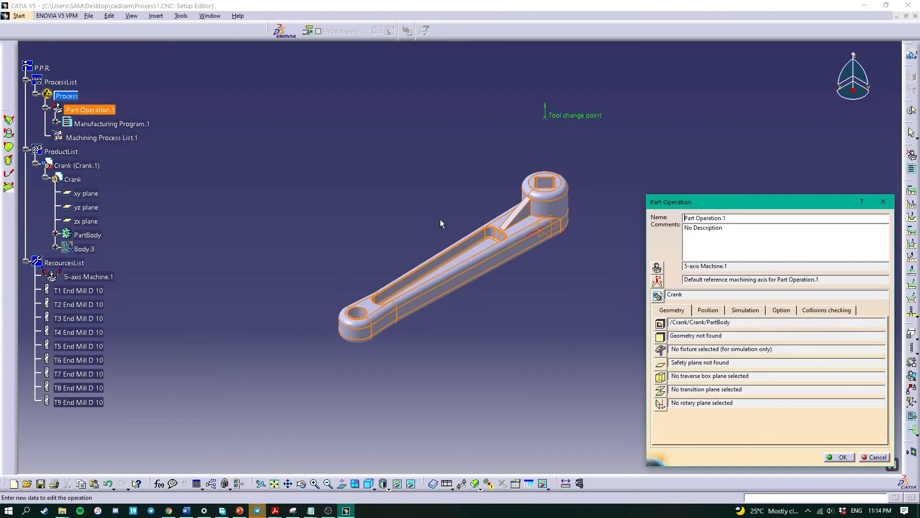
{"action": "left_click", "coordinate": [657, 267]}
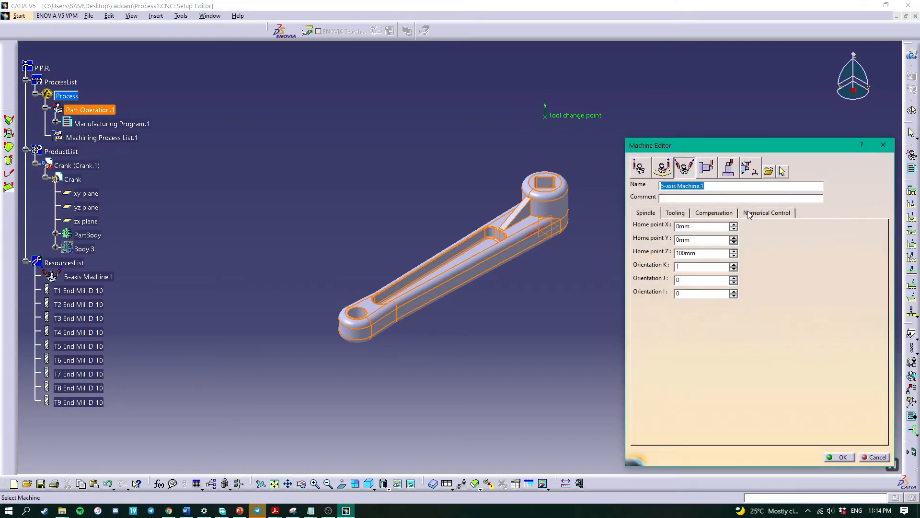
{"action": "left_click", "coordinate": [751, 213]}
{"action": "left_click", "coordinate": [803, 225]}
{"action": "left_click", "coordinate": [817, 237]}
{"action": "left_click", "coordinate": [747, 243]}
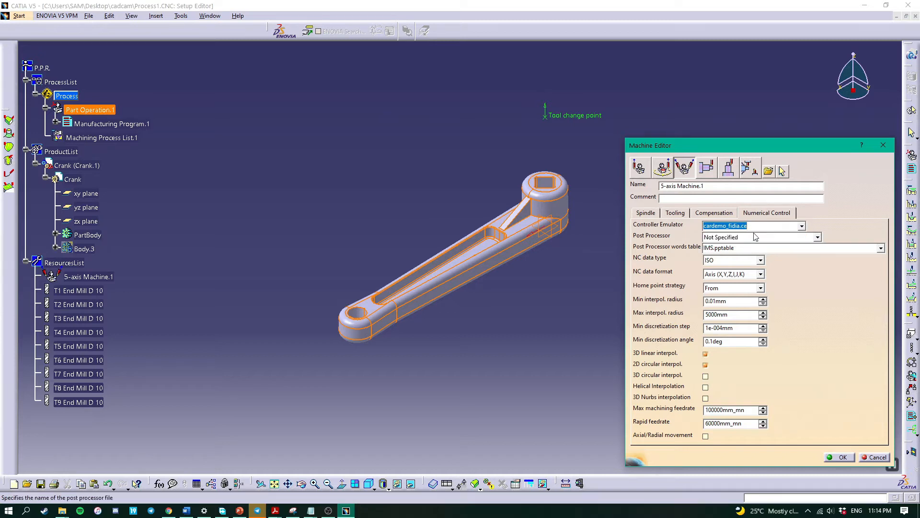
{"action": "left_click", "coordinate": [815, 237]}
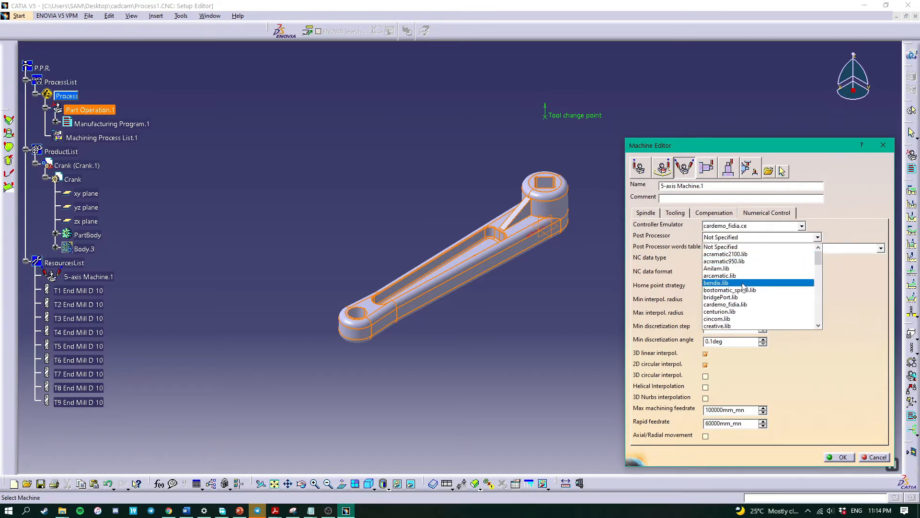
{"action": "scroll", "coordinate": [742, 292], "scroll_direction": "down", "scroll_amount": 12}
{"action": "scroll", "coordinate": [739, 300], "scroll_direction": "up", "scroll_amount": 1}
{"action": "left_click", "coordinate": [719, 254]}
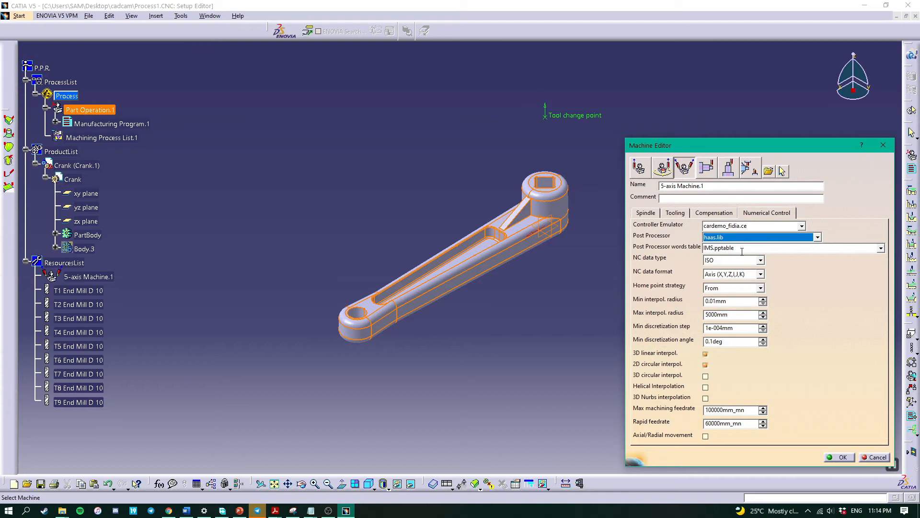
- Set the 5-axis machine's post processor words table to IMS.pptable and its NC data type to ISO
{"action": "left_click", "coordinate": [880, 249]}
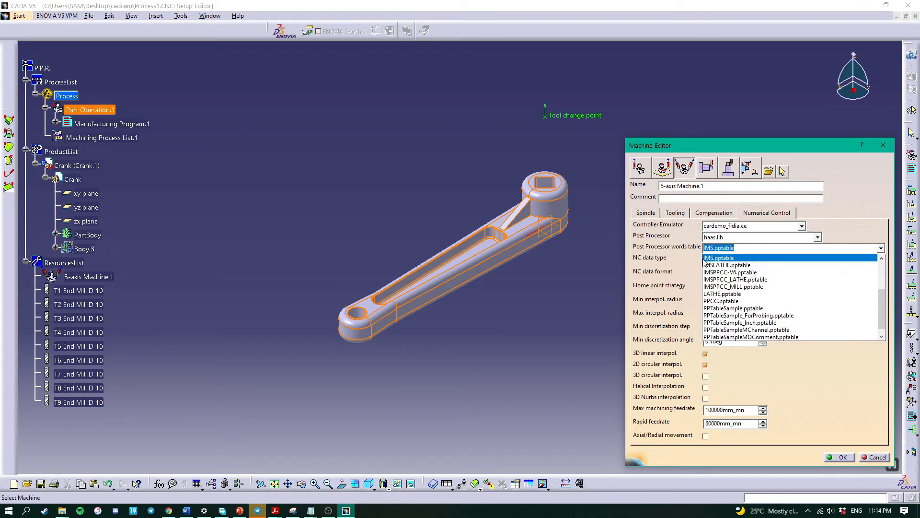
{"action": "left_click", "coordinate": [731, 259]}
{"action": "left_click", "coordinate": [760, 260]}
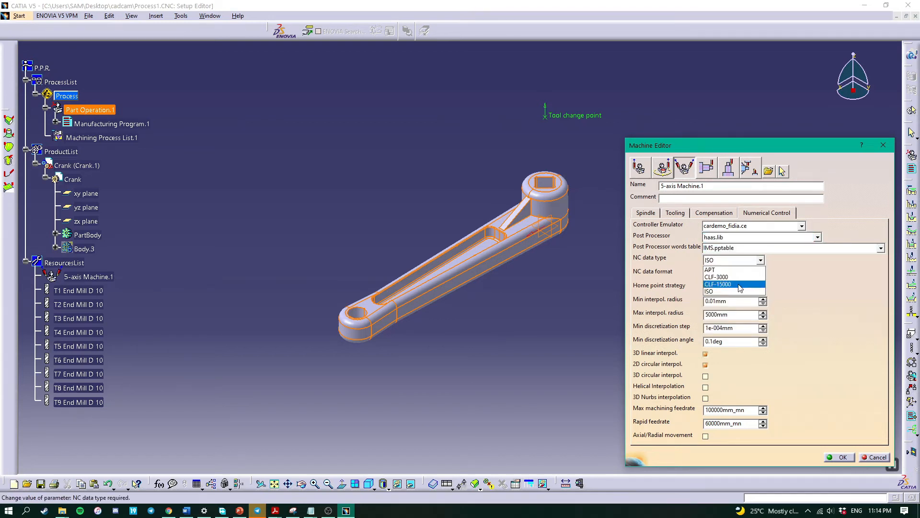
{"action": "left_click", "coordinate": [714, 292]}
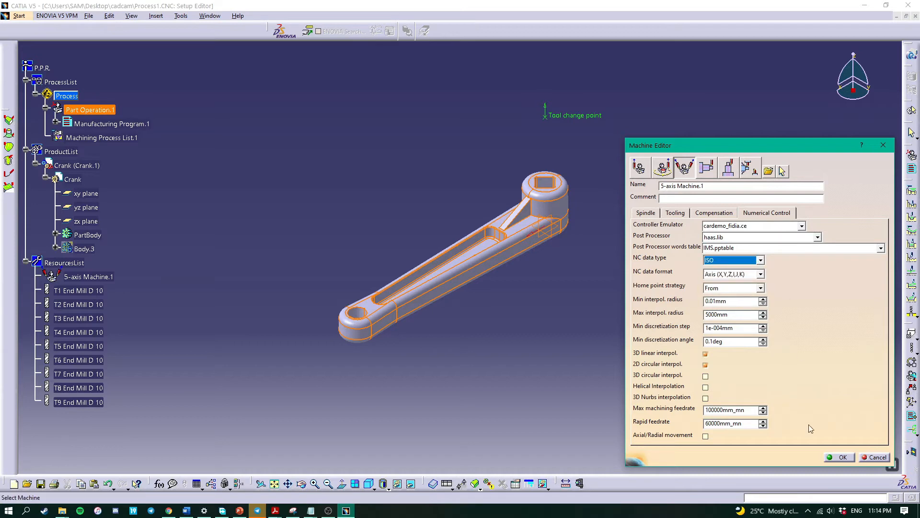
{"action": "left_click", "coordinate": [839, 457]}
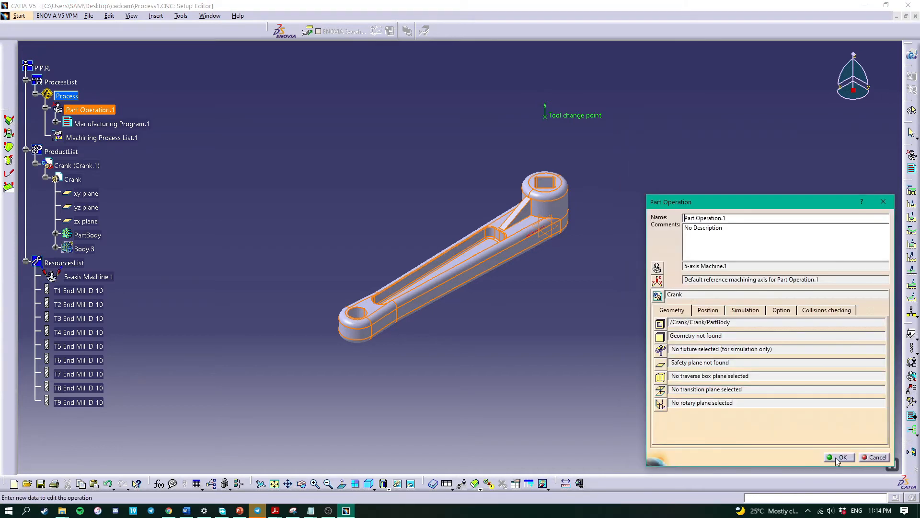
- Show the stock body Body.3 and place the reference machining axis origin at the block's rear upper corner
{"action": "left_click", "coordinate": [657, 281]}
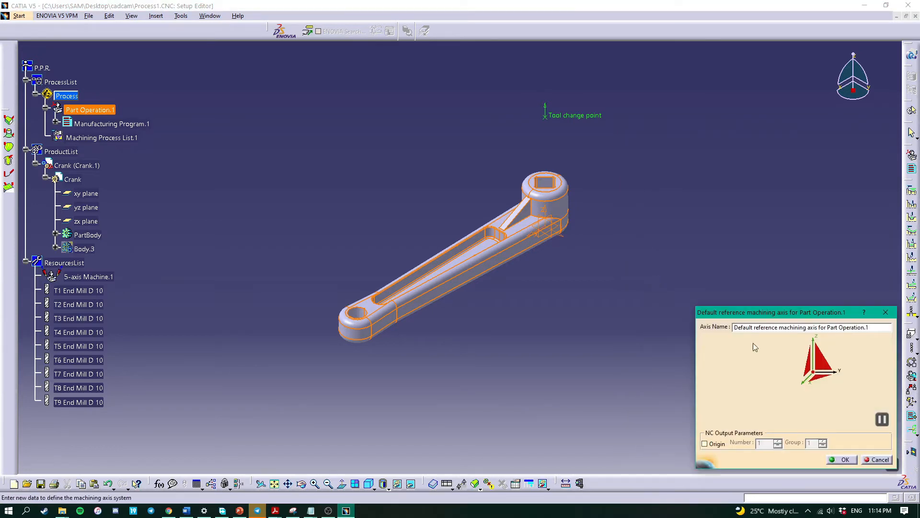
{"action": "right_click", "coordinate": [79, 249]}
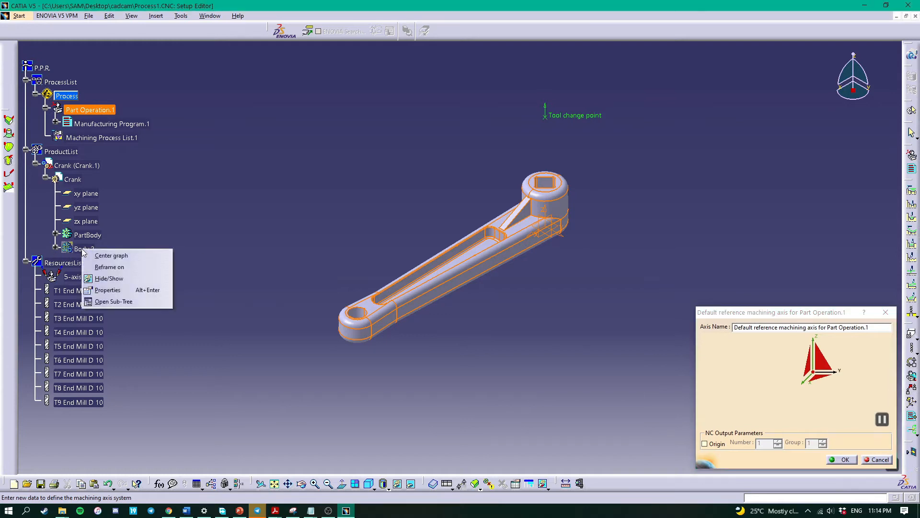
{"action": "left_click", "coordinate": [105, 279]}
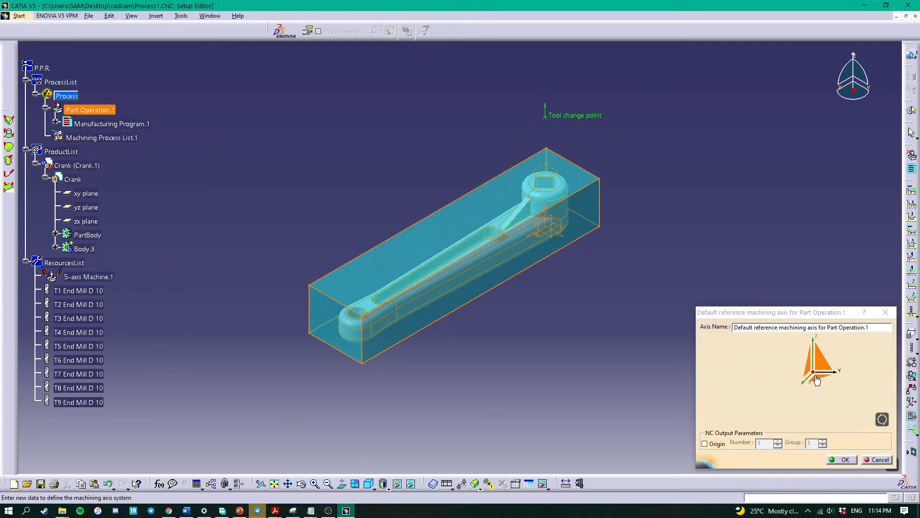
{"action": "left_click", "coordinate": [813, 371]}
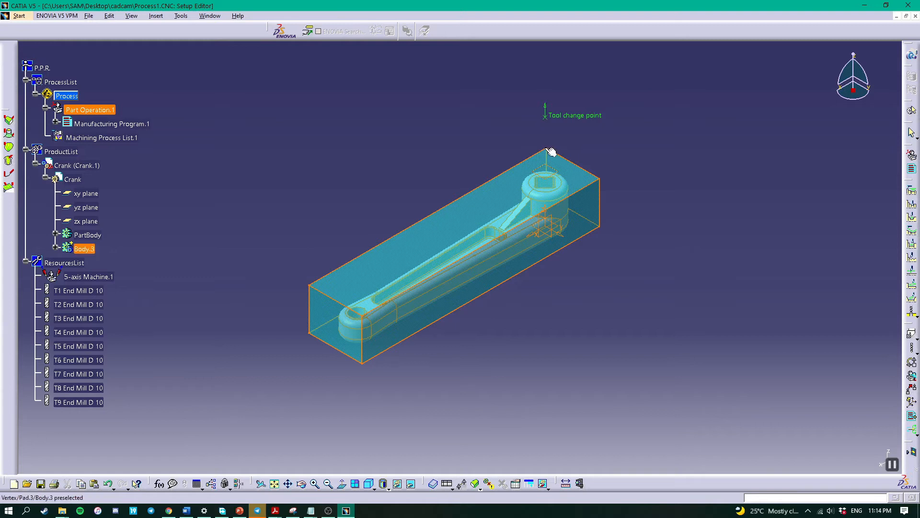
{"action": "left_click", "coordinate": [546, 147]}
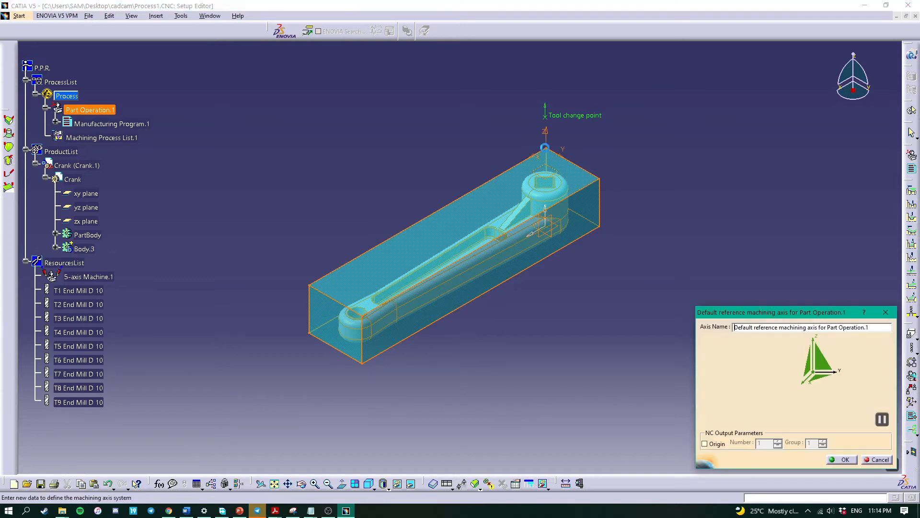
{"action": "left_click", "coordinate": [842, 460]}
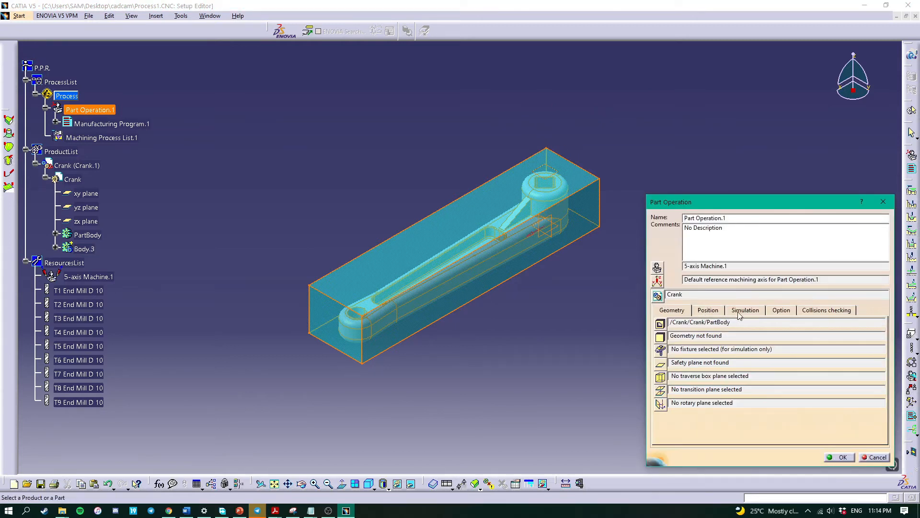
- Add Body.3 to the part operation's stock geometry and hide the stock block
{"action": "left_click", "coordinate": [660, 326]}
{"action": "left_click", "coordinate": [501, 215]}
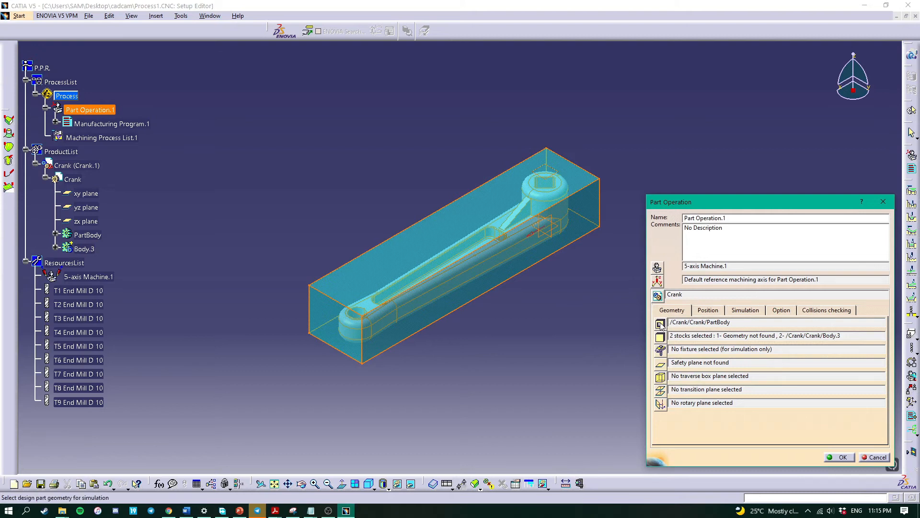
{"action": "right_click", "coordinate": [501, 207]}
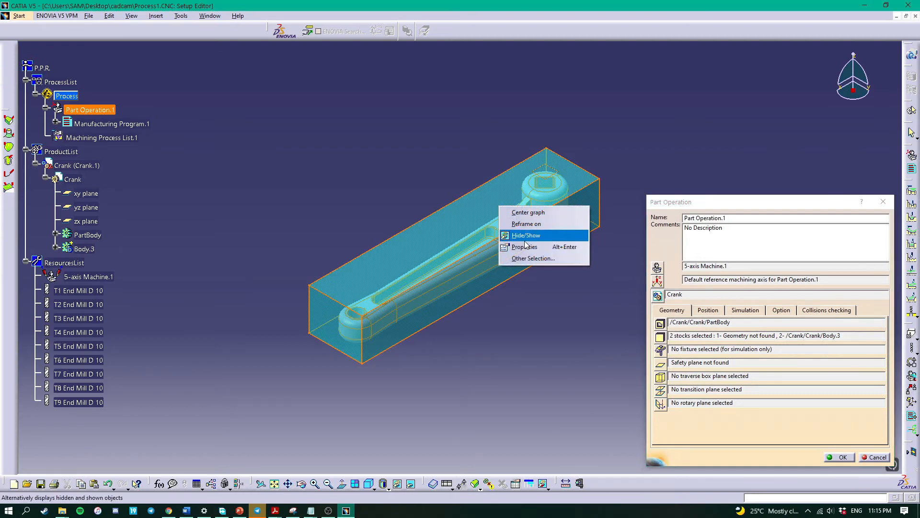
{"action": "left_click", "coordinate": [525, 235]}
- Pick the crank for the part operation's design part and assign the offset plane above the boss as safety plane
{"action": "left_click", "coordinate": [660, 337]}
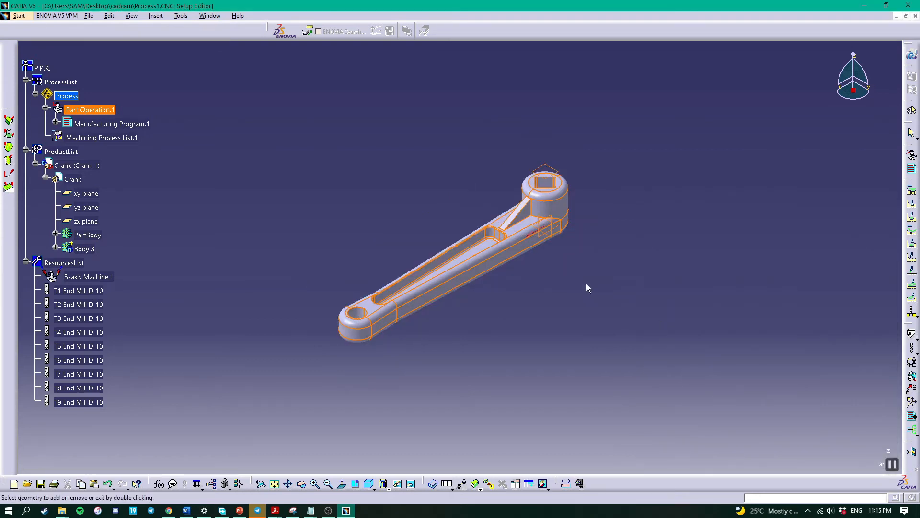
{"action": "left_click", "coordinate": [516, 238]}
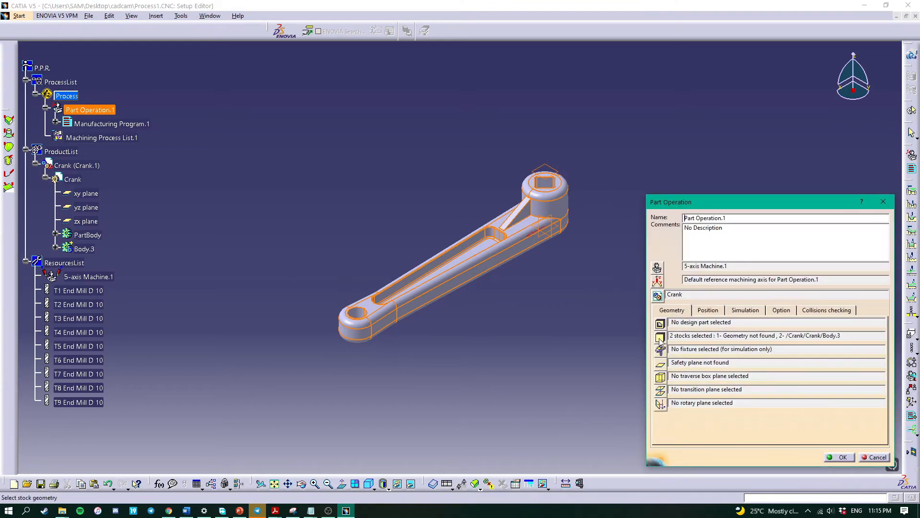
{"action": "left_click", "coordinate": [660, 364]}
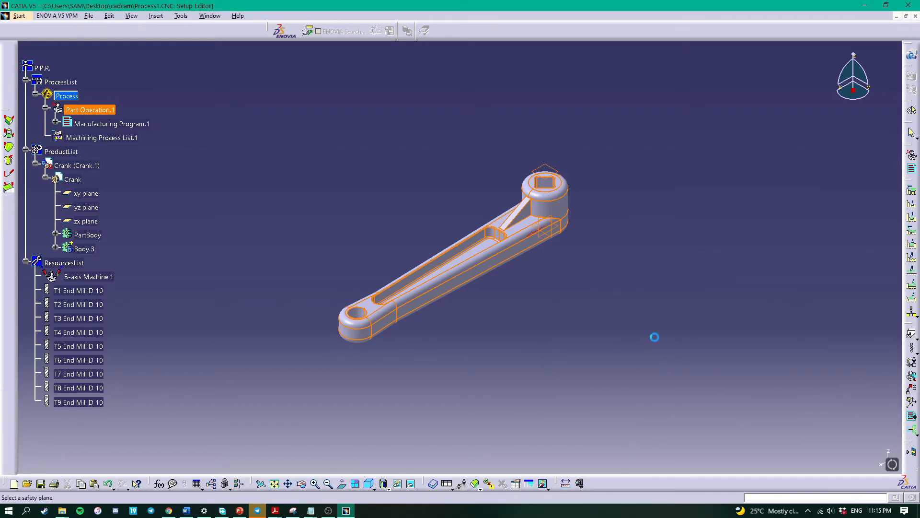
{"action": "left_click", "coordinate": [557, 167]}
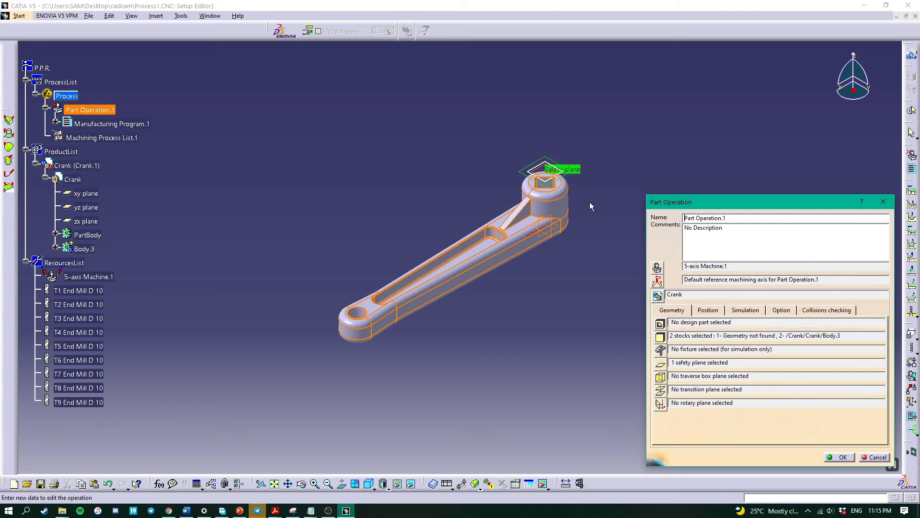
{"action": "left_click", "coordinate": [841, 458]}
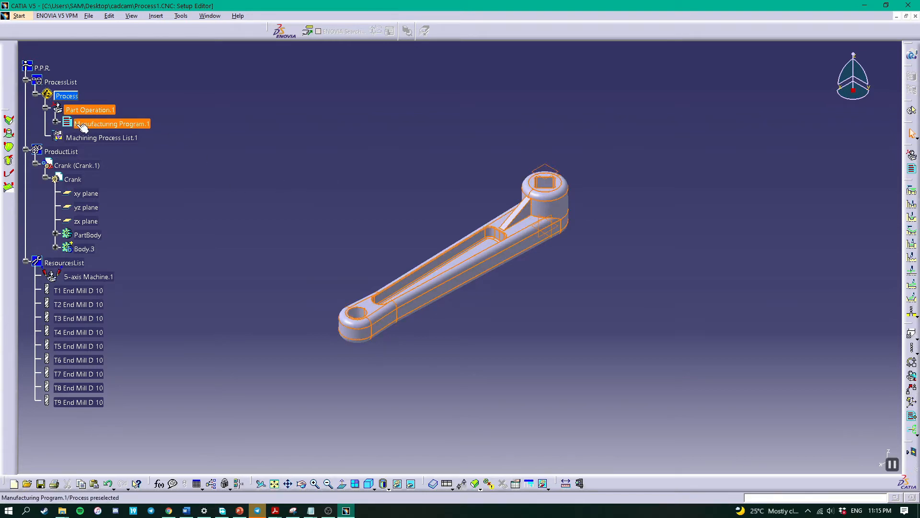
- Examine the tool settings of Tool Change.1 (T1 End Mill D 10) in Manufacturing Program.1
{"action": "left_click", "coordinate": [56, 122]}
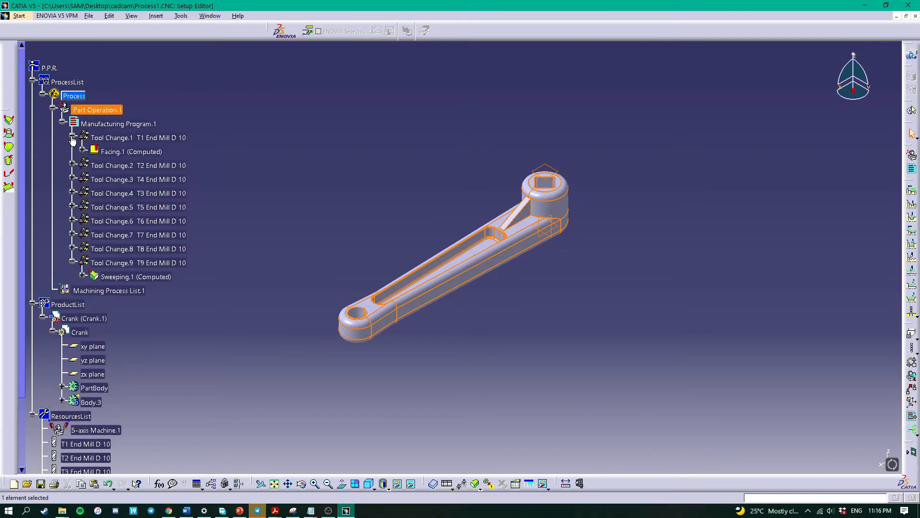
{"action": "double_click", "coordinate": [112, 138]}
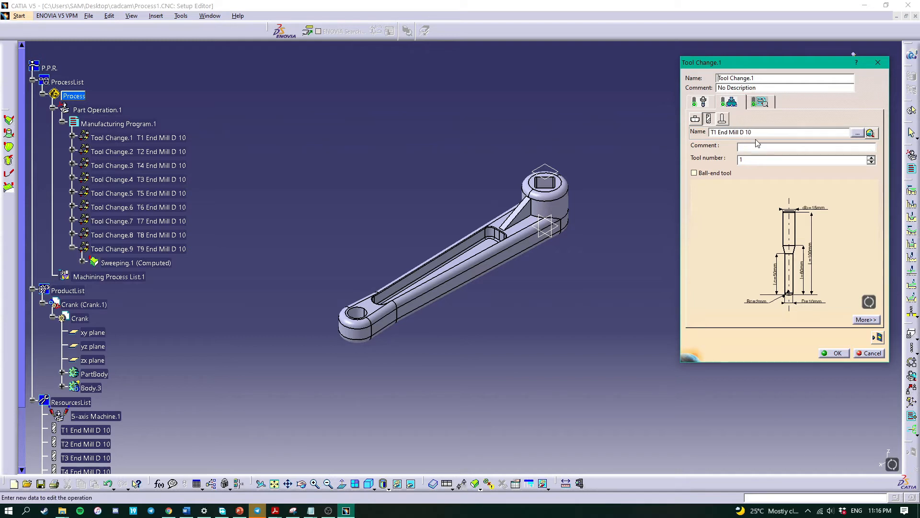
{"action": "left_click", "coordinate": [703, 98]}
{"action": "left_click", "coordinate": [741, 102]}
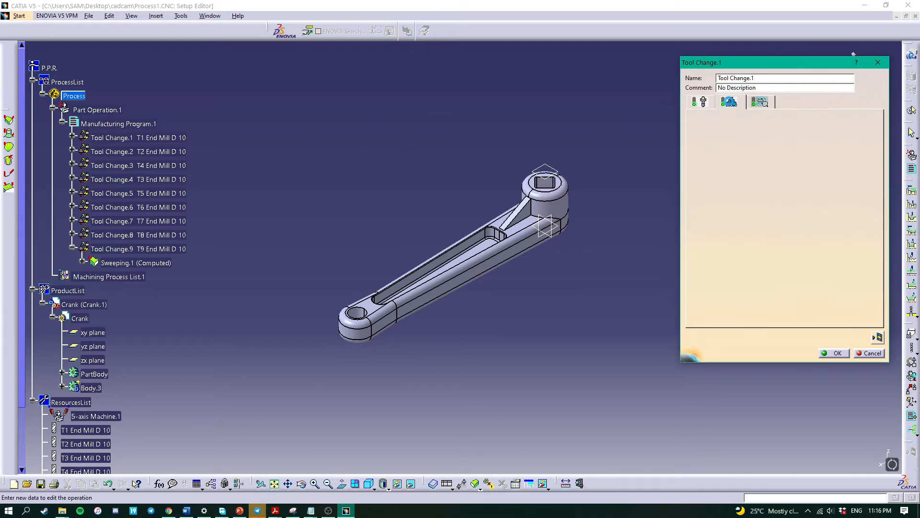
{"action": "left_click", "coordinate": [836, 355]}
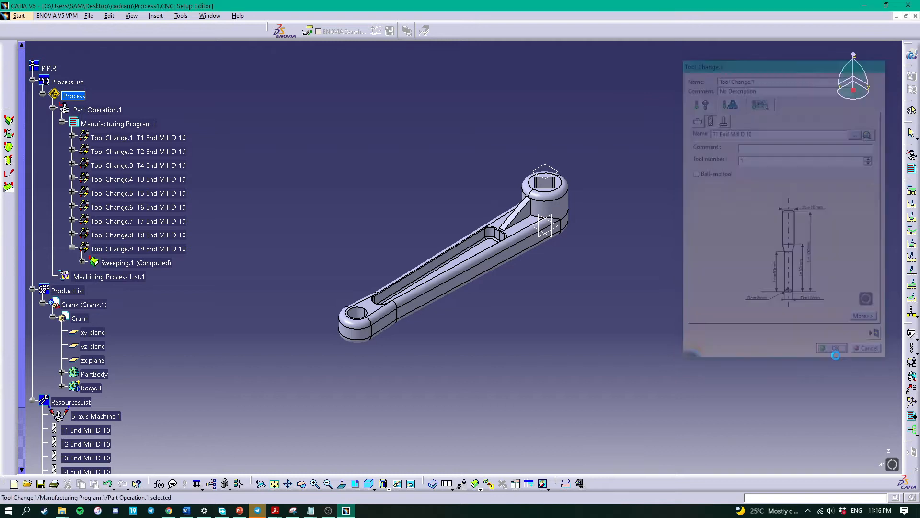
- Edit the Facing.1 operation under Tool Change.1 and pick a face of the crank arm as its bottom
{"action": "left_click", "coordinate": [72, 138]}
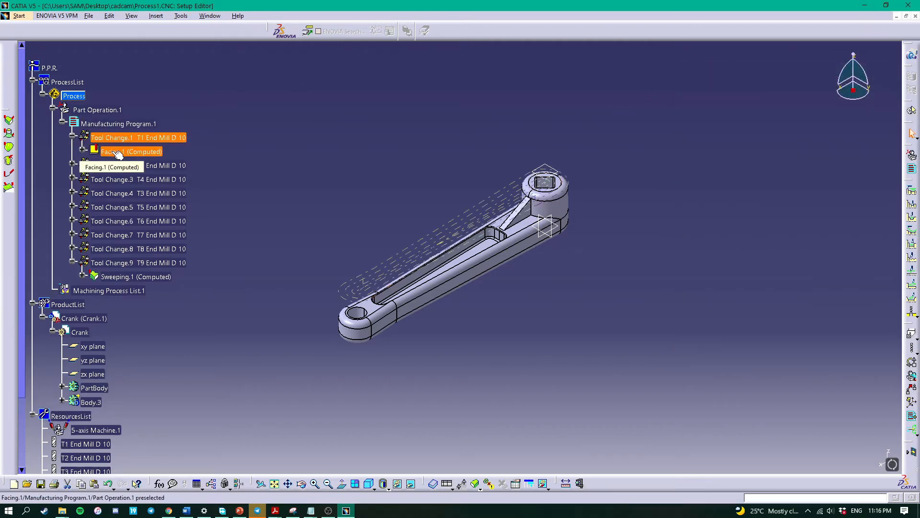
{"action": "double_click", "coordinate": [116, 152]}
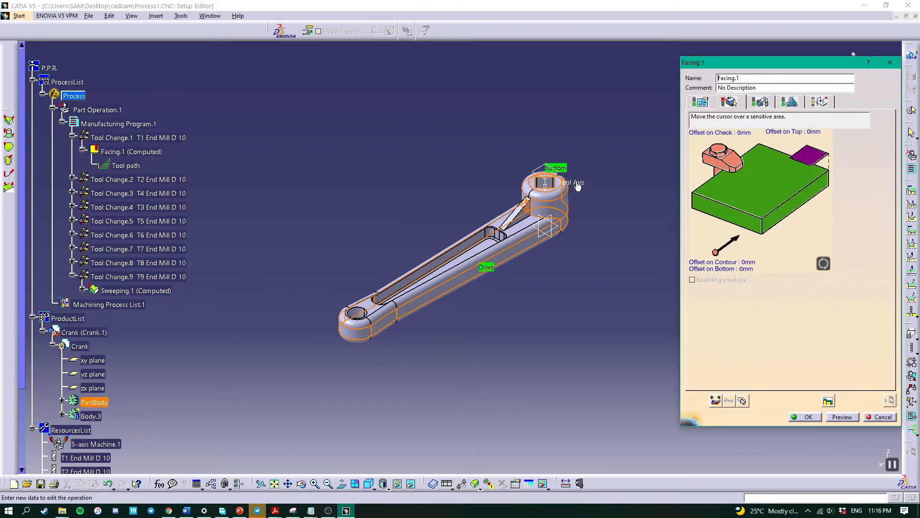
{"action": "left_click", "coordinate": [751, 225]}
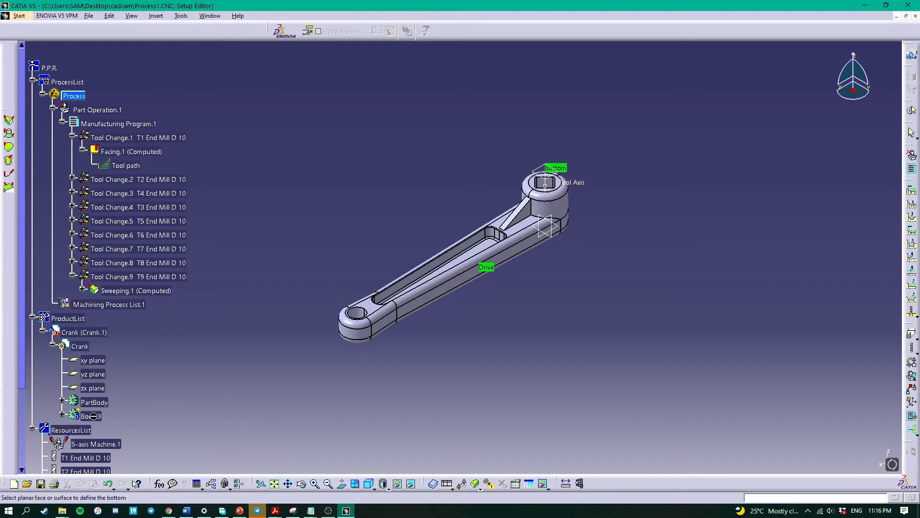
{"action": "left_click", "coordinate": [62, 400]}
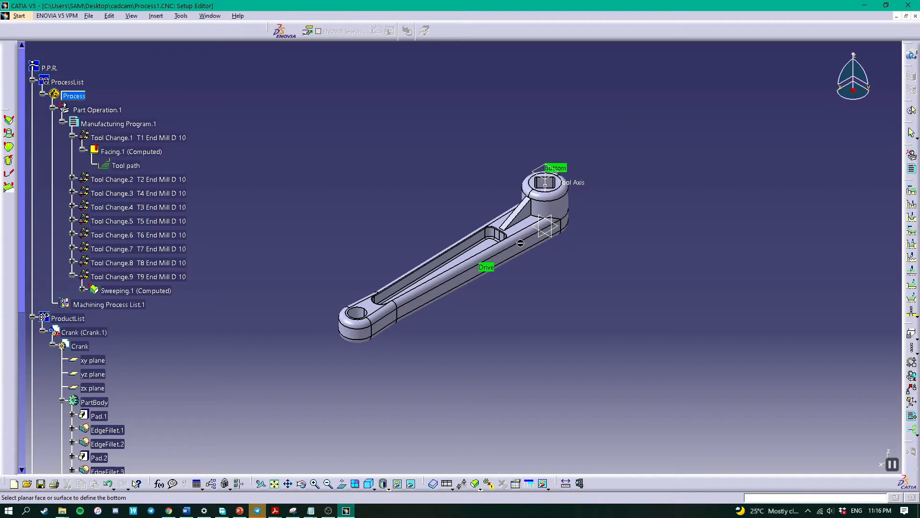
{"action": "left_click", "coordinate": [489, 266]}
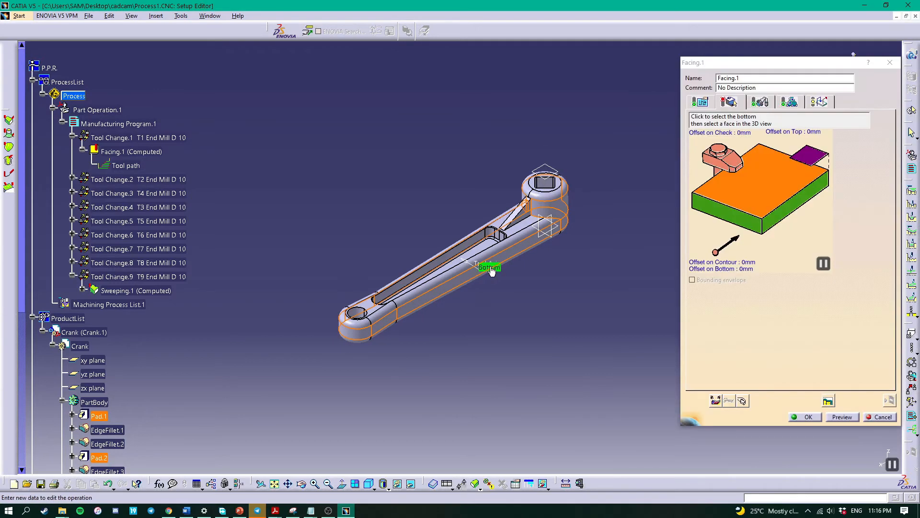
- Start the contour selection for Facing.1 and show the stock block's Pad.3 under Body.3
{"action": "left_click", "coordinate": [778, 222]}
{"action": "scroll", "coordinate": [96, 429], "scroll_direction": "down", "scroll_amount": 4}
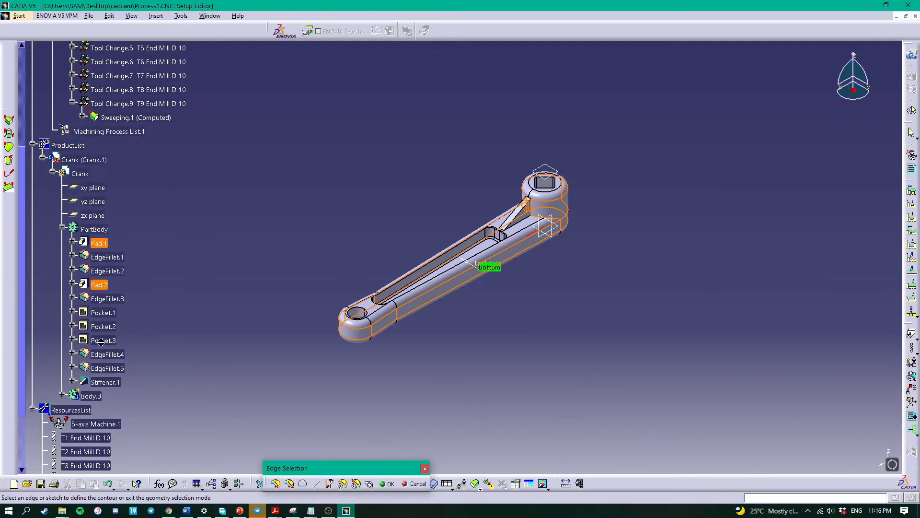
{"action": "right_click", "coordinate": [93, 401]}
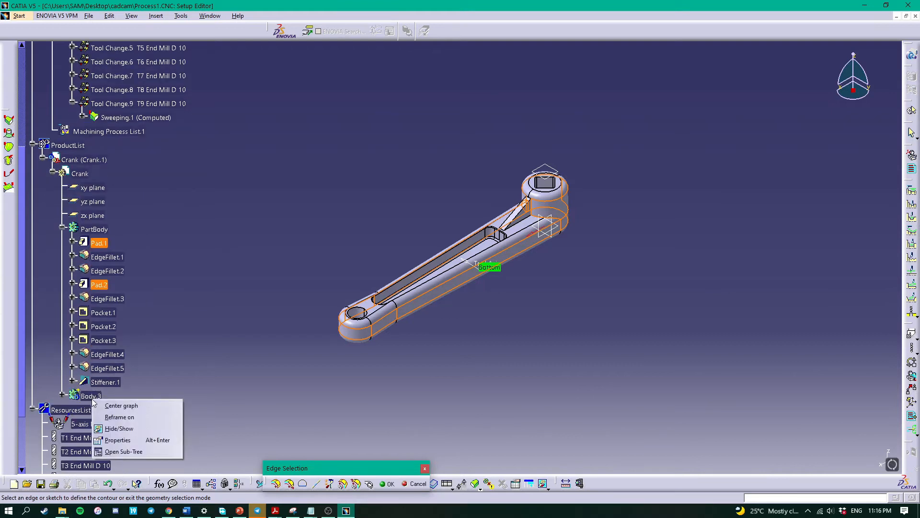
{"action": "left_click", "coordinate": [124, 433]}
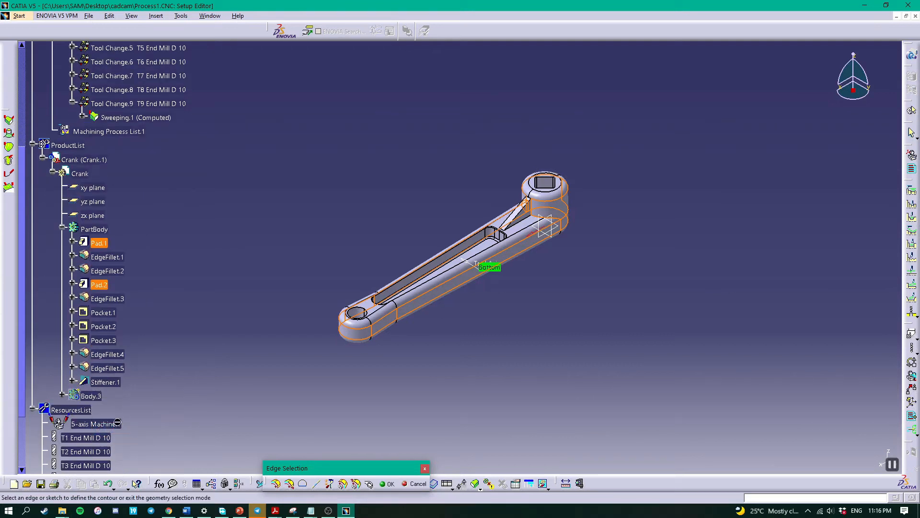
{"action": "right_click", "coordinate": [96, 396]}
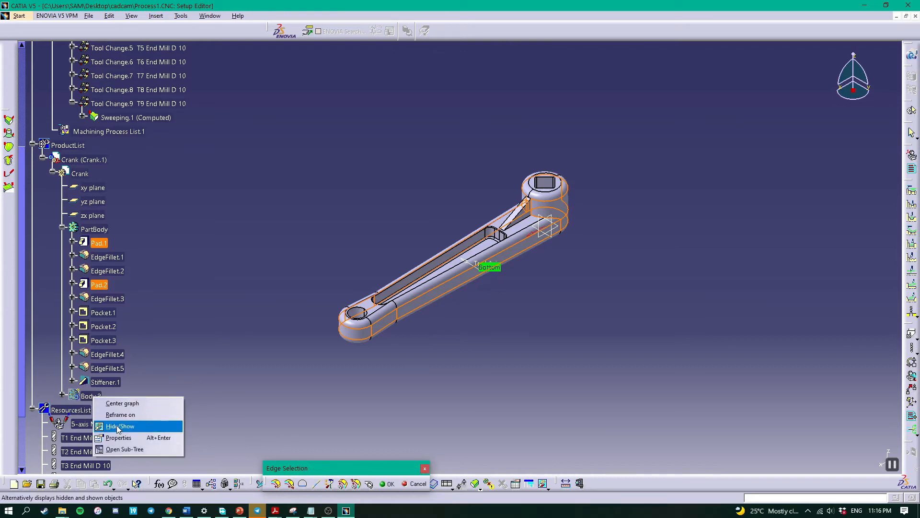
{"action": "left_click", "coordinate": [118, 427]}
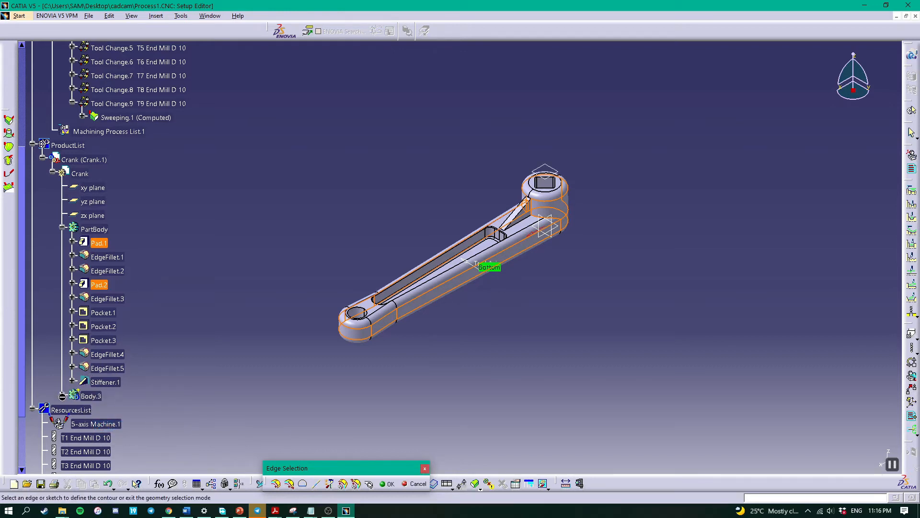
{"action": "left_click", "coordinate": [62, 396]}
{"action": "right_click", "coordinate": [99, 412]}
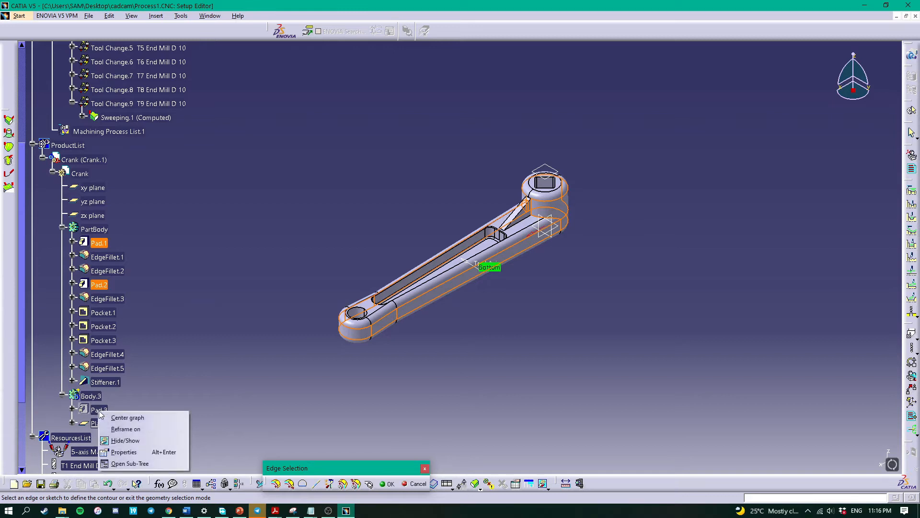
{"action": "left_click", "coordinate": [123, 442]}
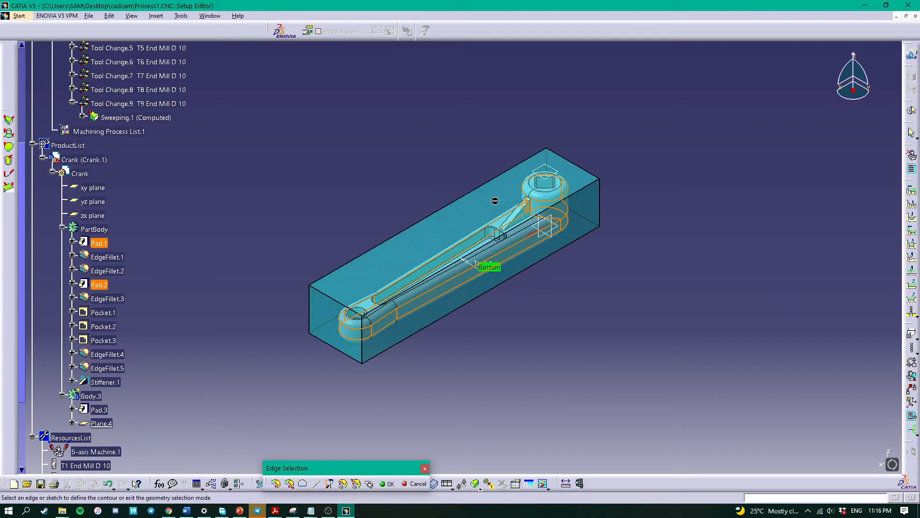
- Select the four top edges of the stock block as Facing.1's contour, check its tool and confirm the operation
{"action": "left_click", "coordinate": [476, 189]}
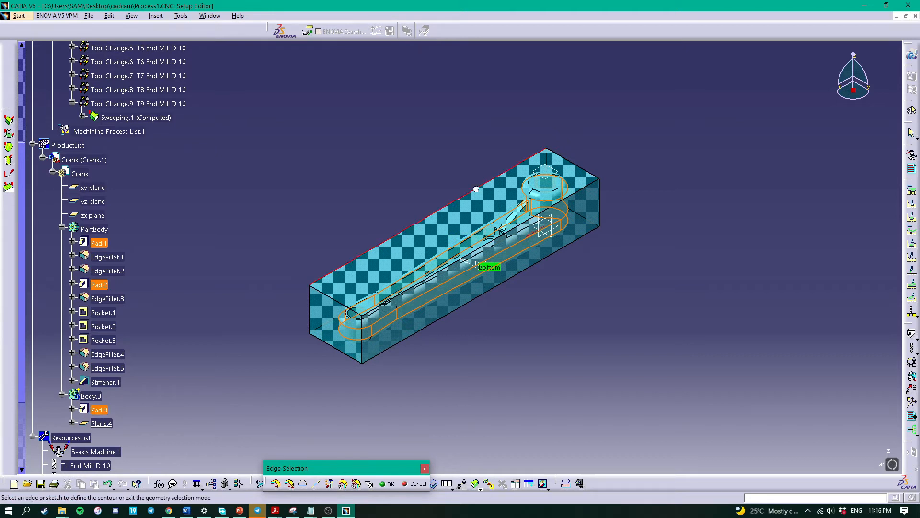
{"action": "left_click", "coordinate": [572, 163]}
{"action": "left_click", "coordinate": [565, 199]}
{"action": "left_click", "coordinate": [343, 306]}
{"action": "left_click", "coordinate": [391, 484]}
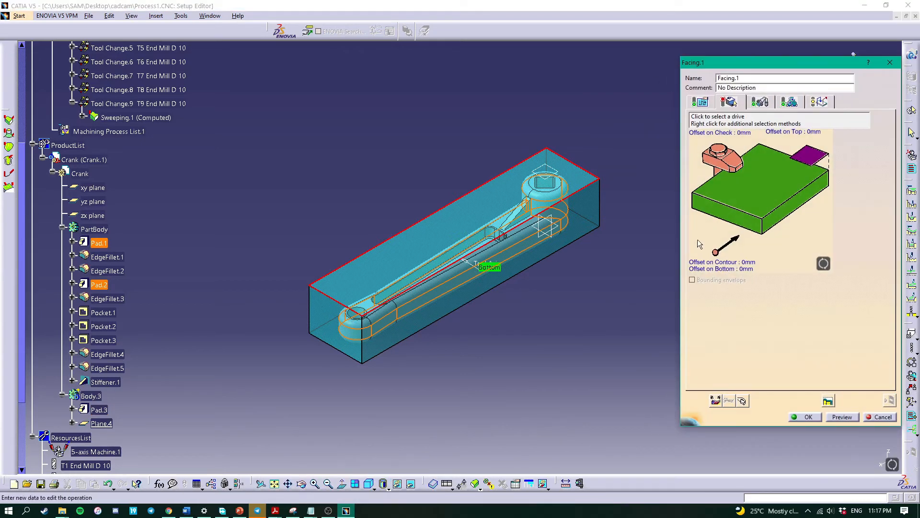
{"action": "left_click", "coordinate": [760, 102]}
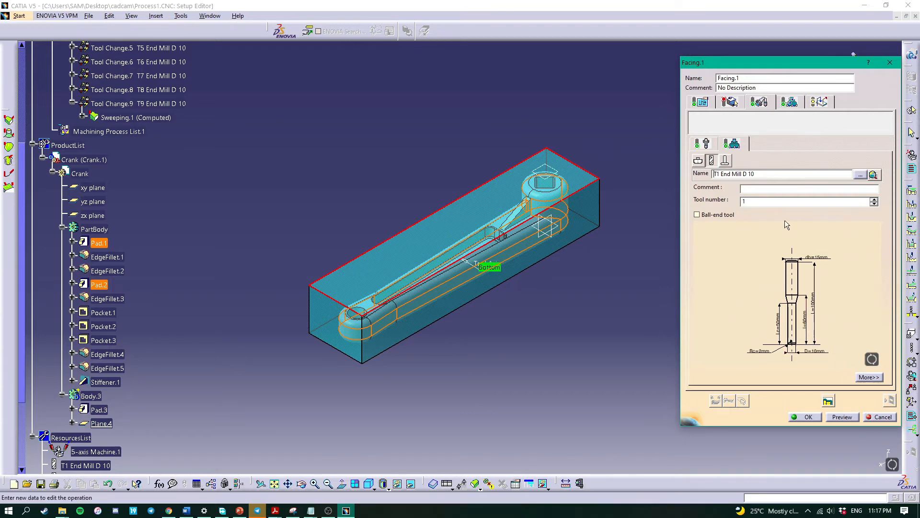
{"action": "left_click", "coordinate": [730, 102]}
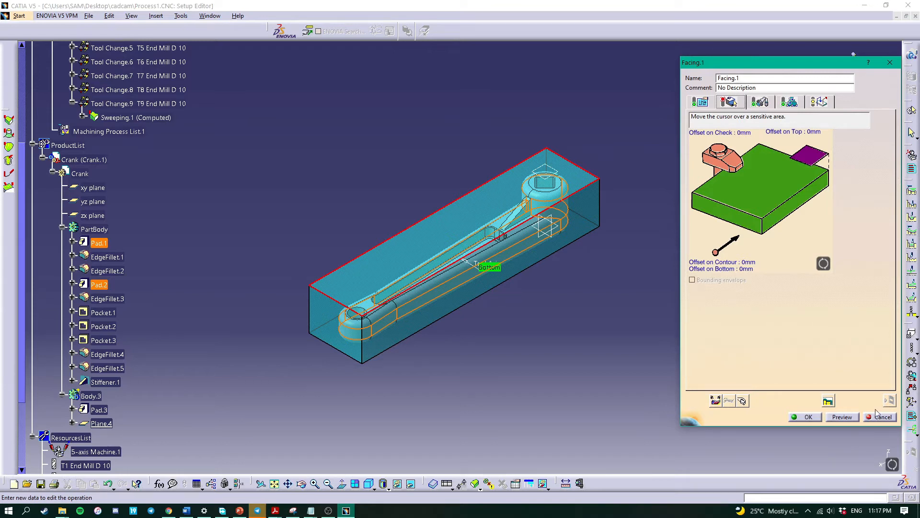
{"action": "left_click", "coordinate": [808, 417]}
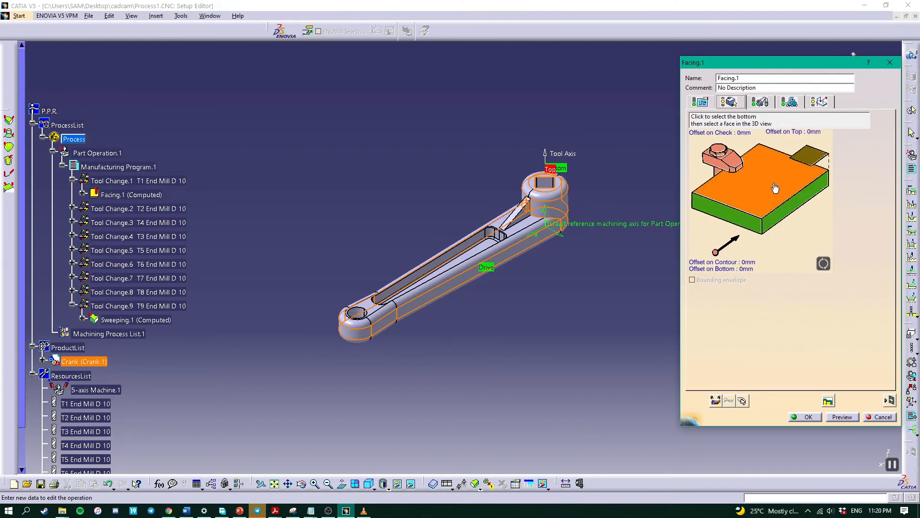
- Replay the Facing.1 tool path as a video material-removal simulation on the stock block
{"action": "left_click", "coordinate": [889, 400]}
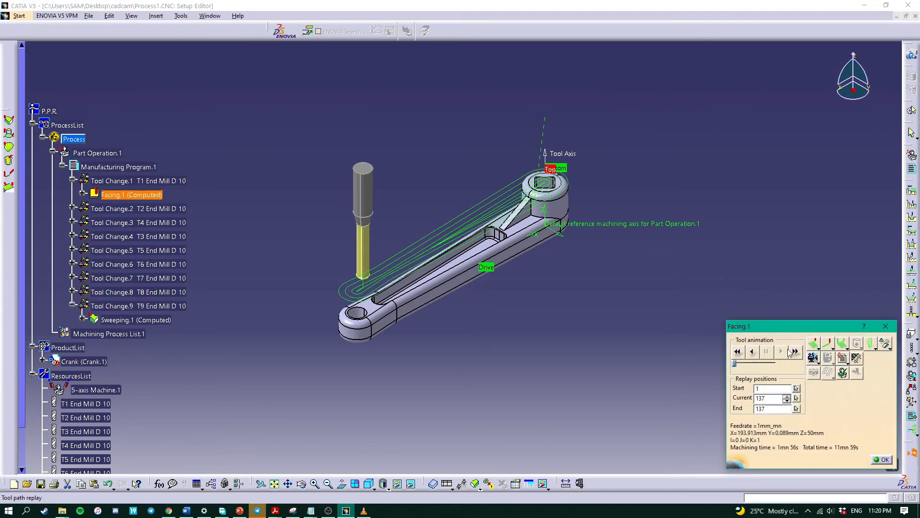
{"action": "left_click", "coordinate": [813, 358]}
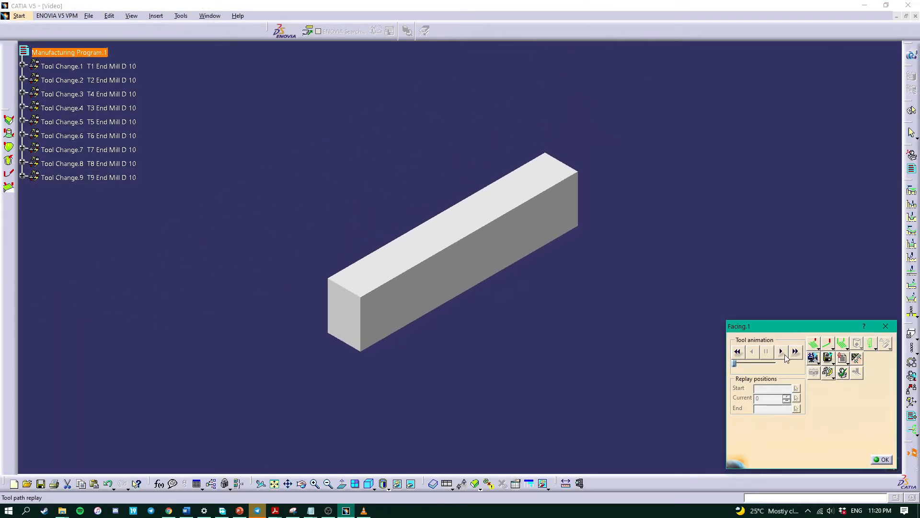
{"action": "left_click", "coordinate": [782, 352]}
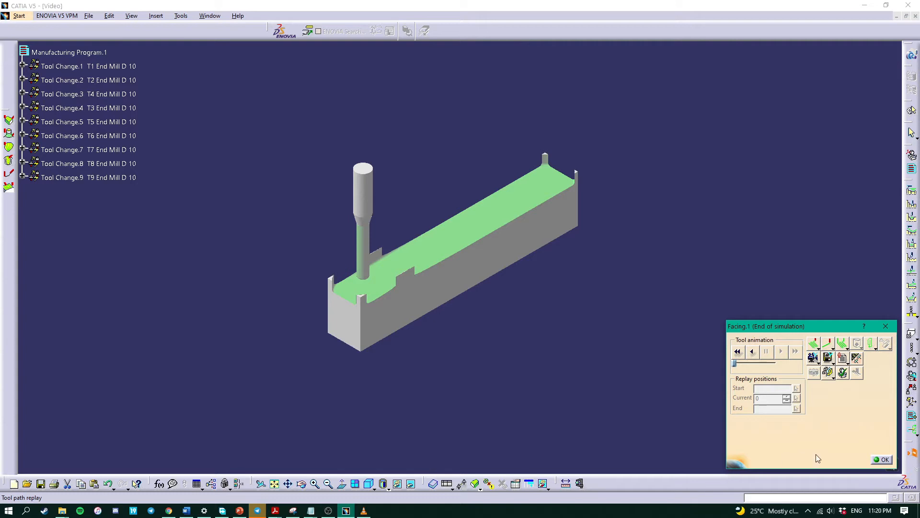
{"action": "left_click", "coordinate": [880, 459]}
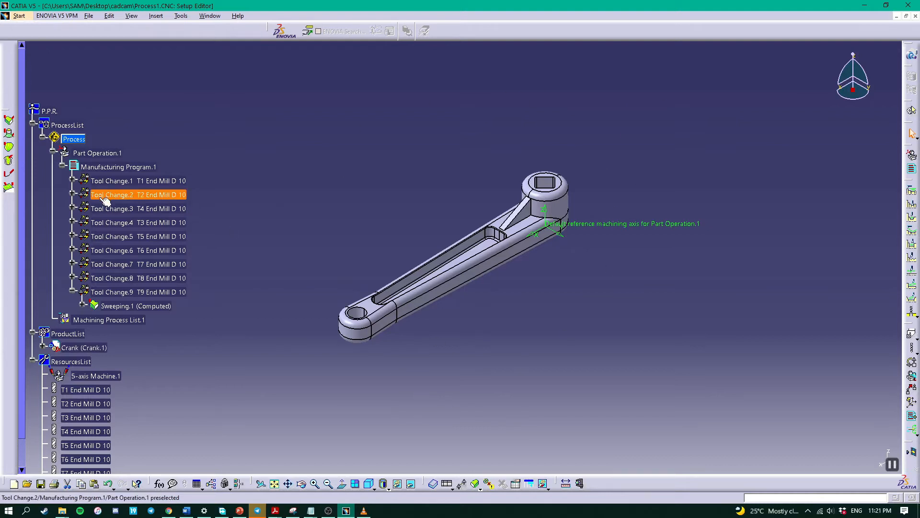
- Examine the tool settings of Tool Change.2 (T2 End Mill D 10) in Manufacturing Program.1
{"action": "left_click", "coordinate": [72, 193]}
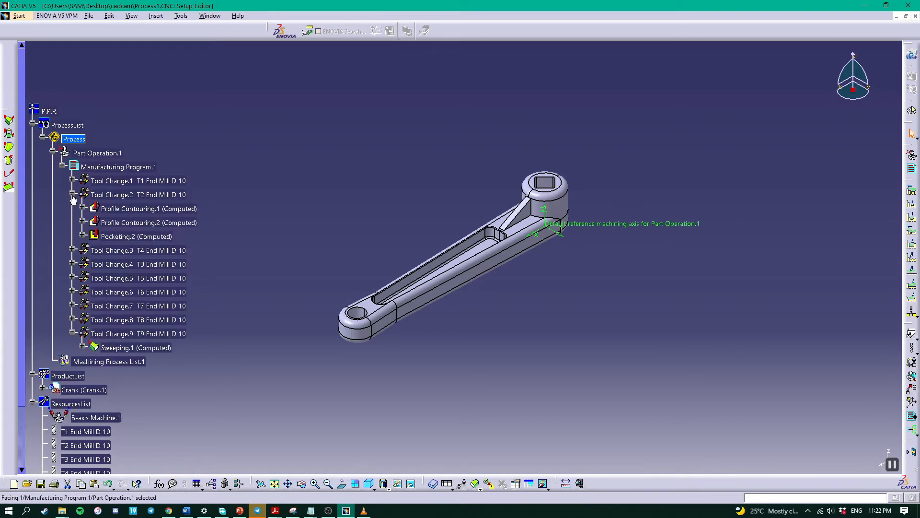
{"action": "double_click", "coordinate": [121, 196]}
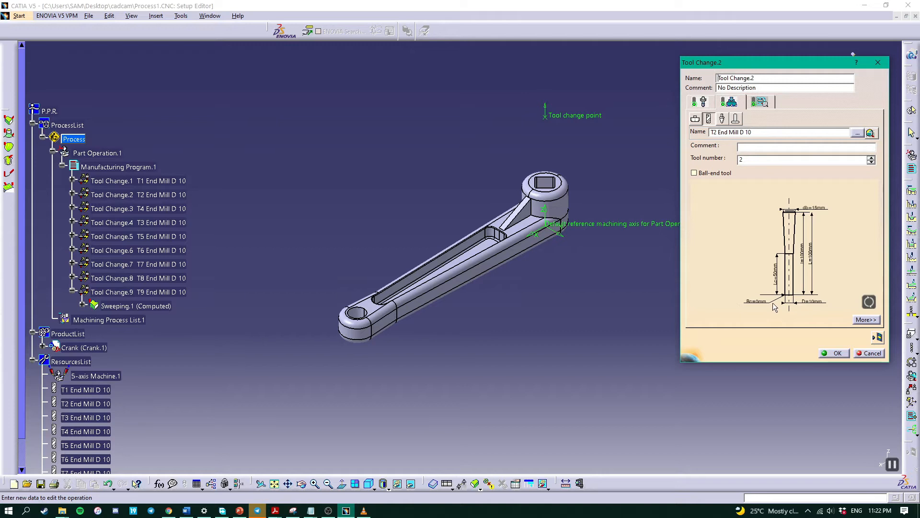
{"action": "left_click", "coordinate": [836, 354]}
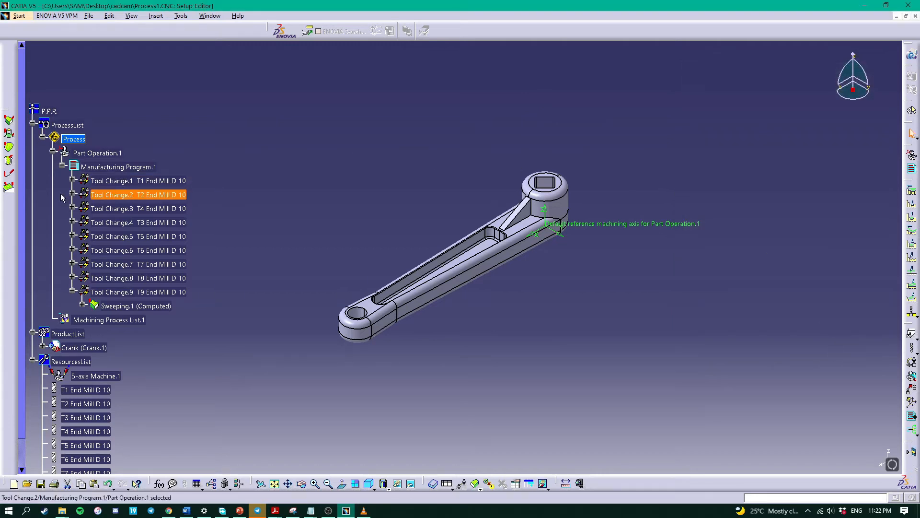
- Examine the geometry definition of Profile Contouring.1 under Tool Change.2
{"action": "left_click", "coordinate": [72, 192]}
{"action": "double_click", "coordinate": [127, 208]}
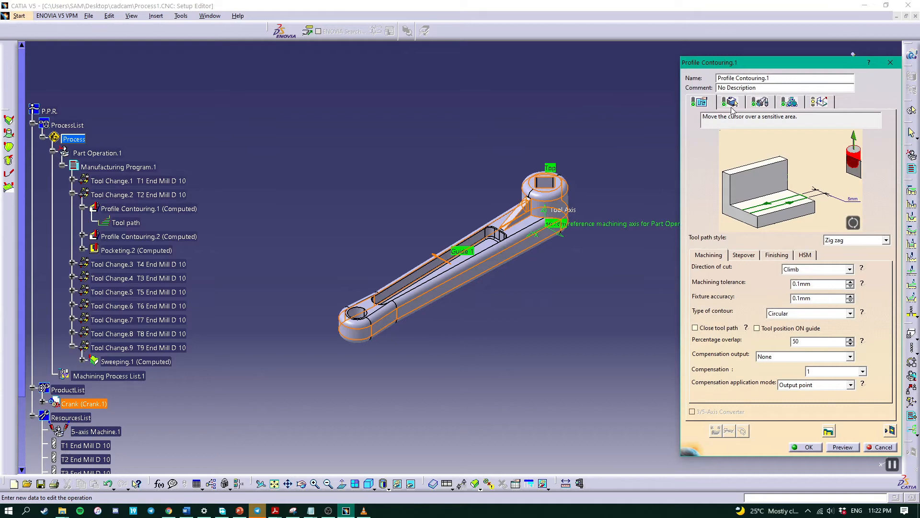
{"action": "left_click", "coordinate": [741, 104]}
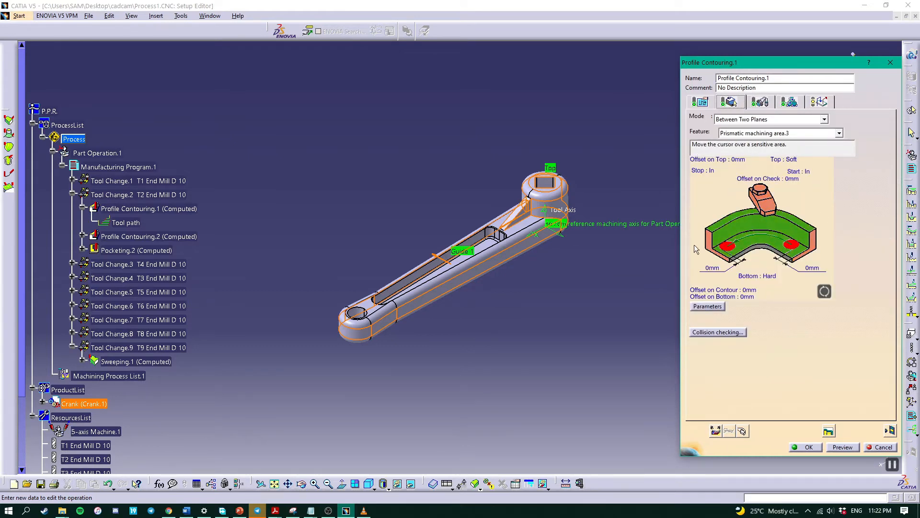
{"action": "left_click", "coordinate": [758, 246]}
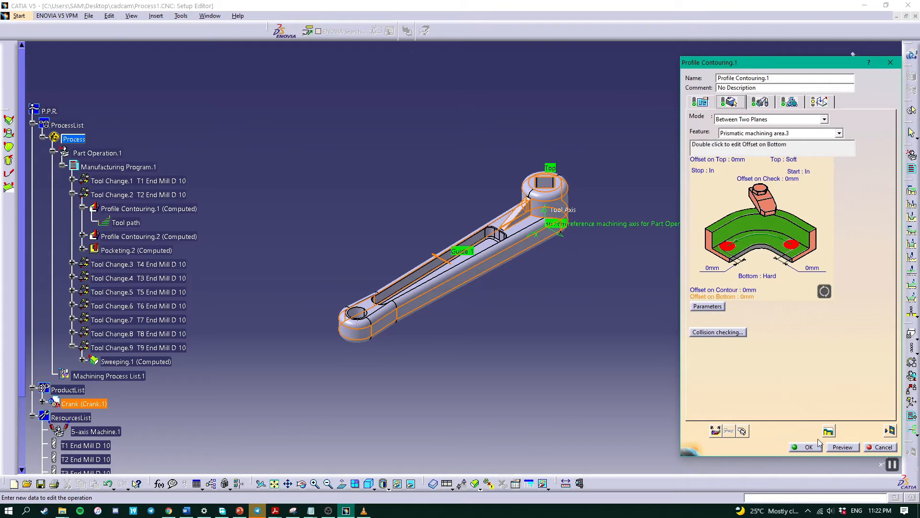
- Run the video material-removal simulation of Profile Contouring.1 and close the operation
{"action": "left_click", "coordinate": [891, 430]}
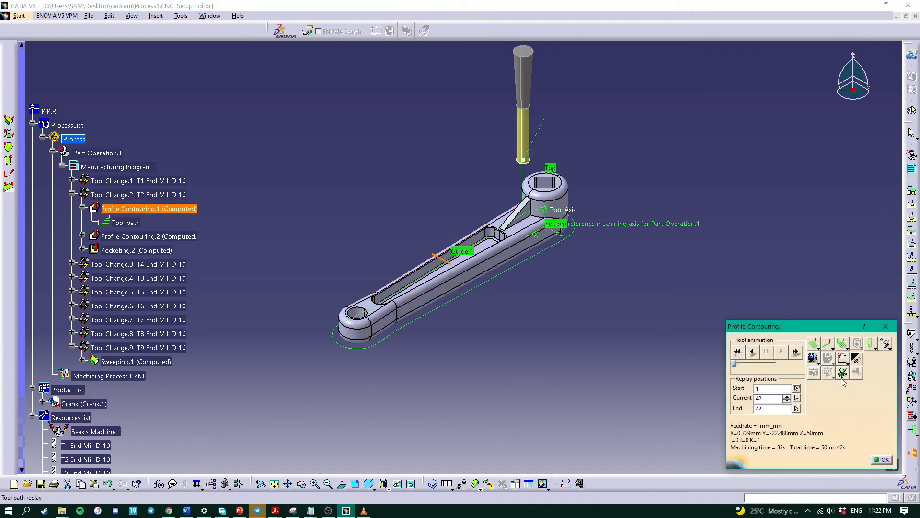
{"action": "left_click", "coordinate": [814, 359]}
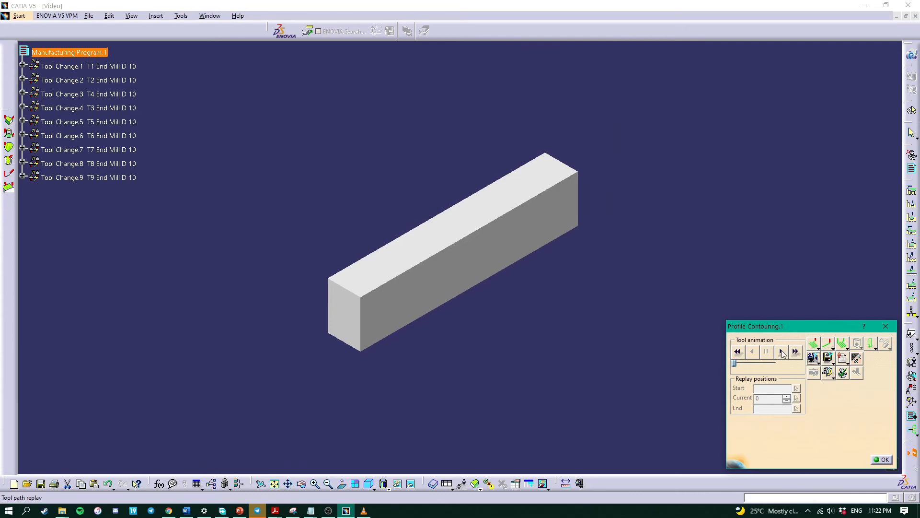
{"action": "left_click", "coordinate": [782, 352]}
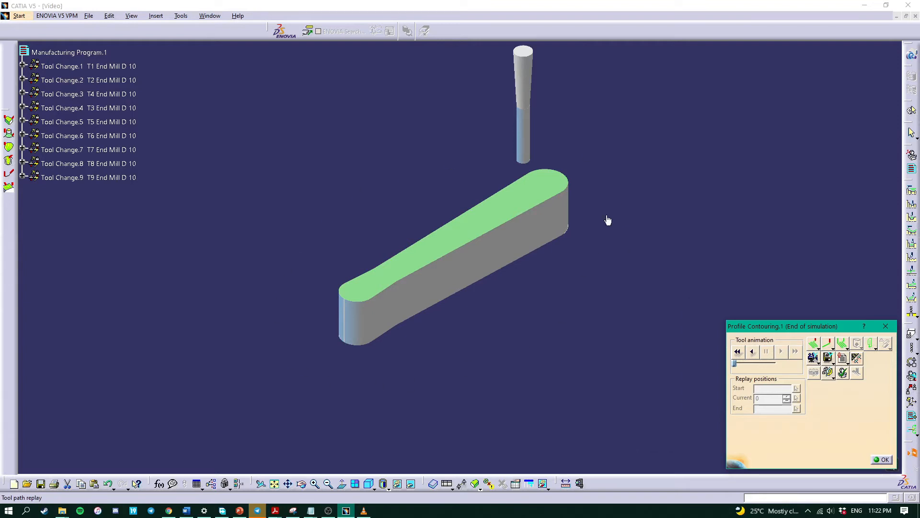
{"action": "left_click", "coordinate": [883, 459]}
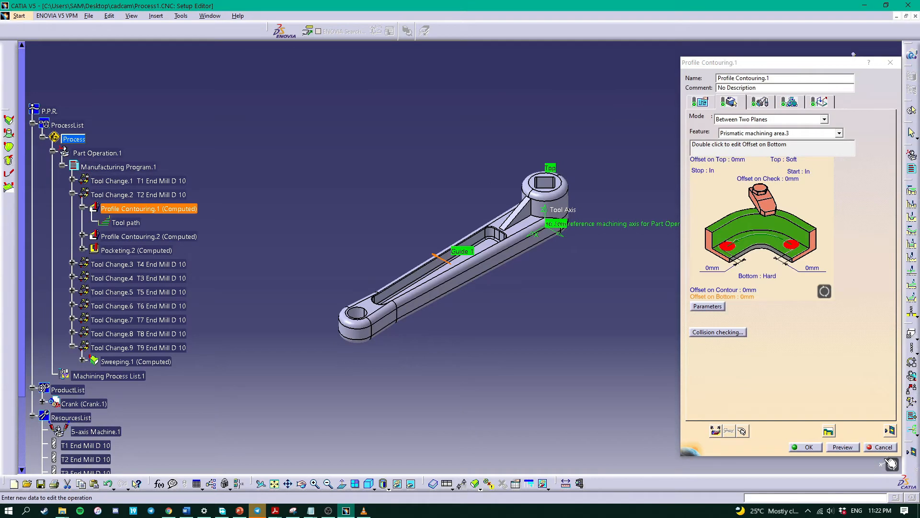
{"action": "left_click", "coordinate": [809, 447]}
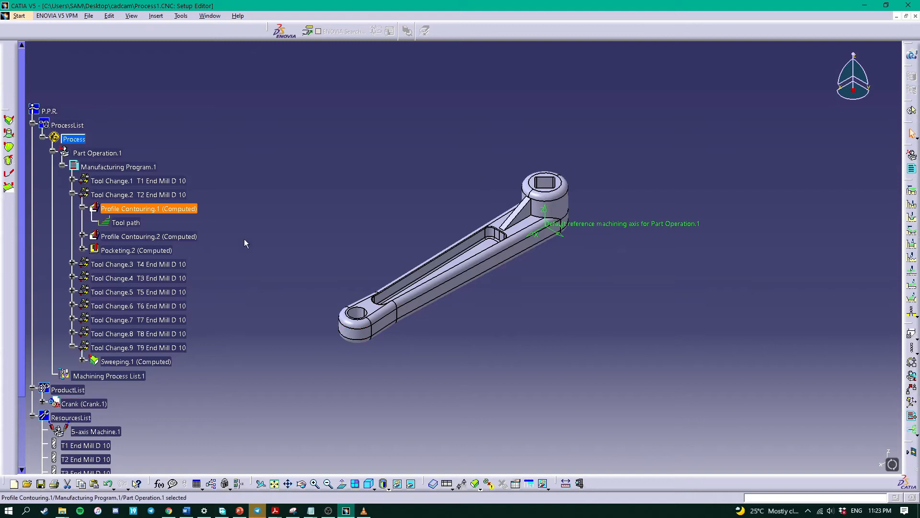
- Review the geometry of Profile Contouring.2, run its video material-removal simulation and close the operation
{"action": "double_click", "coordinate": [172, 237]}
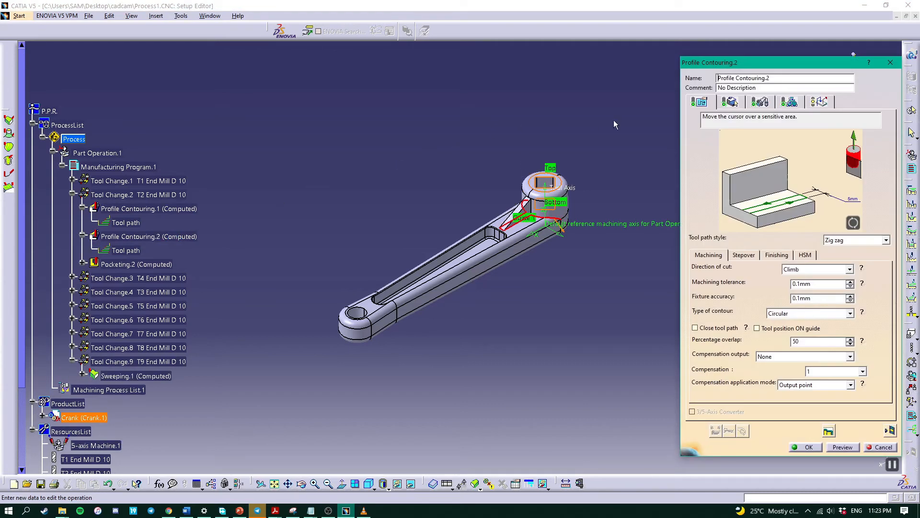
{"action": "left_click", "coordinate": [729, 102]}
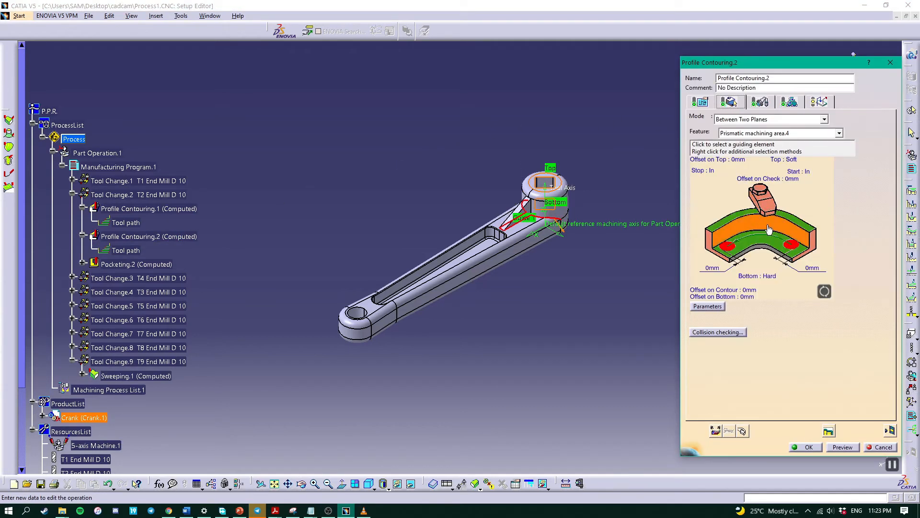
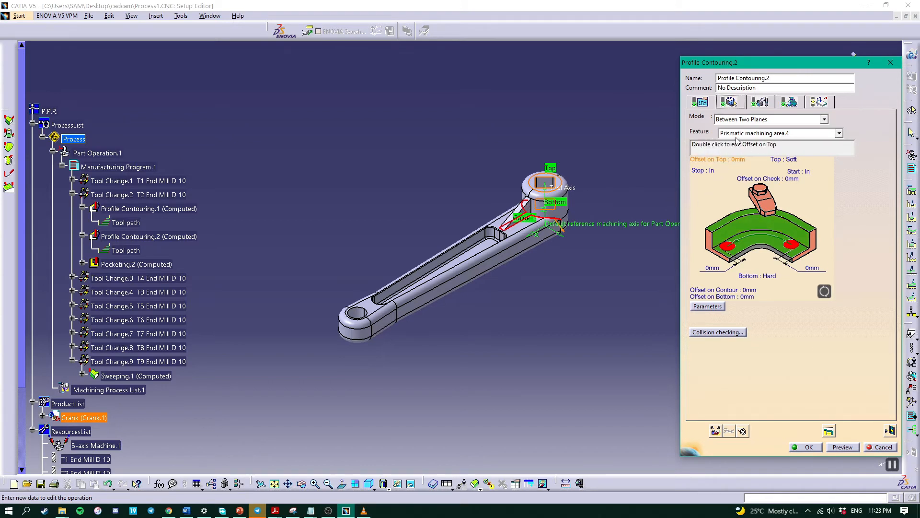
{"action": "left_click", "coordinate": [890, 430]}
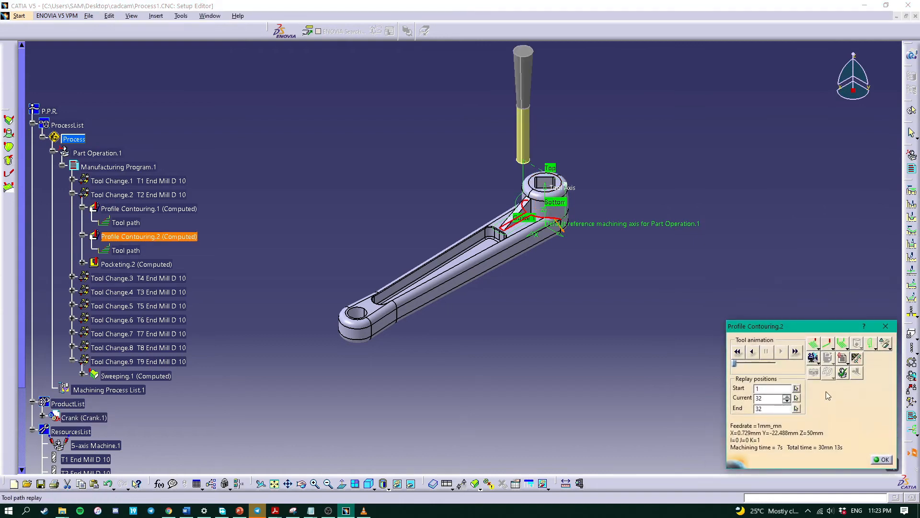
{"action": "left_click", "coordinate": [814, 358]}
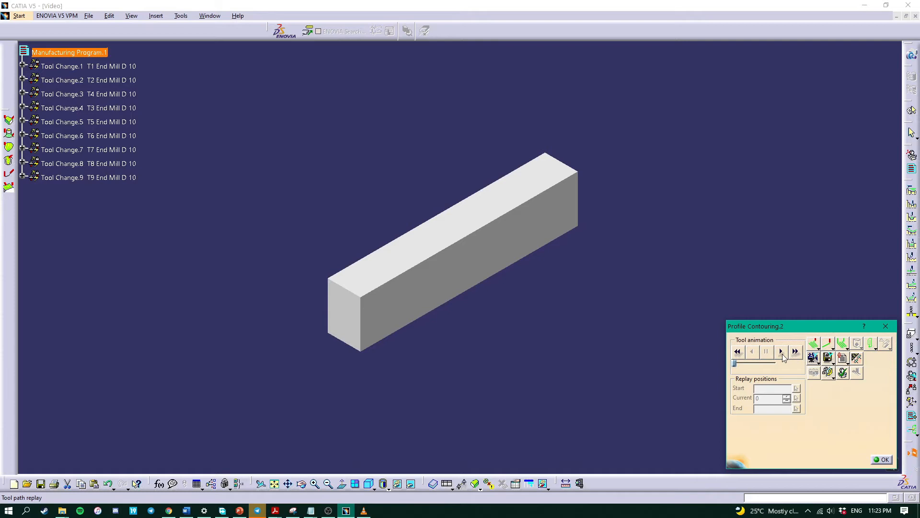
{"action": "left_click", "coordinate": [782, 354]}
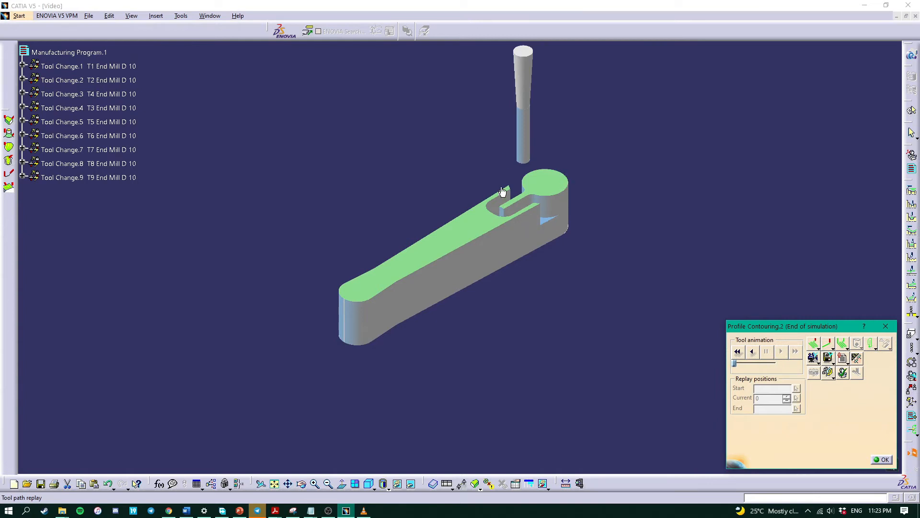
{"action": "left_click", "coordinate": [883, 460]}
{"action": "left_click", "coordinate": [810, 447]}
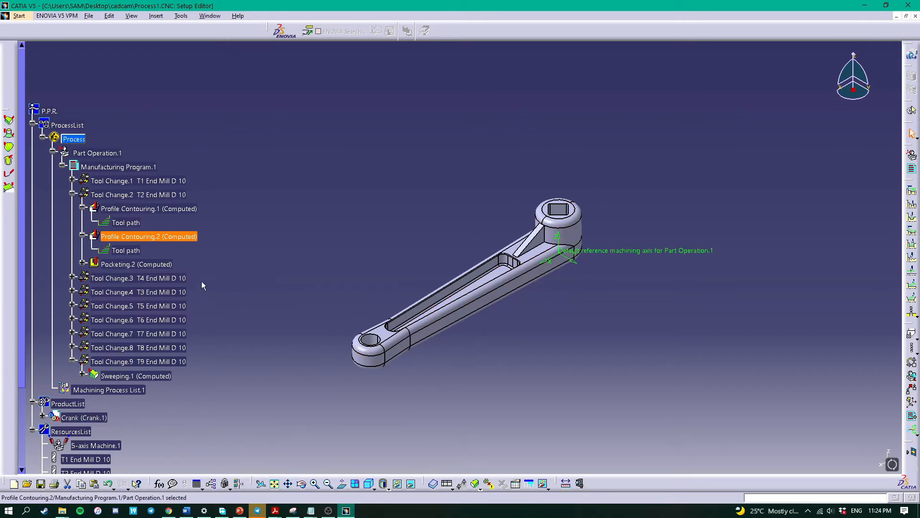
- Examine the geometry definition of Pocketing.2 under Tool Change.2, looking closely at the crank arm's pocket
{"action": "left_click", "coordinate": [106, 266]}
{"action": "double_click", "coordinate": [106, 265]}
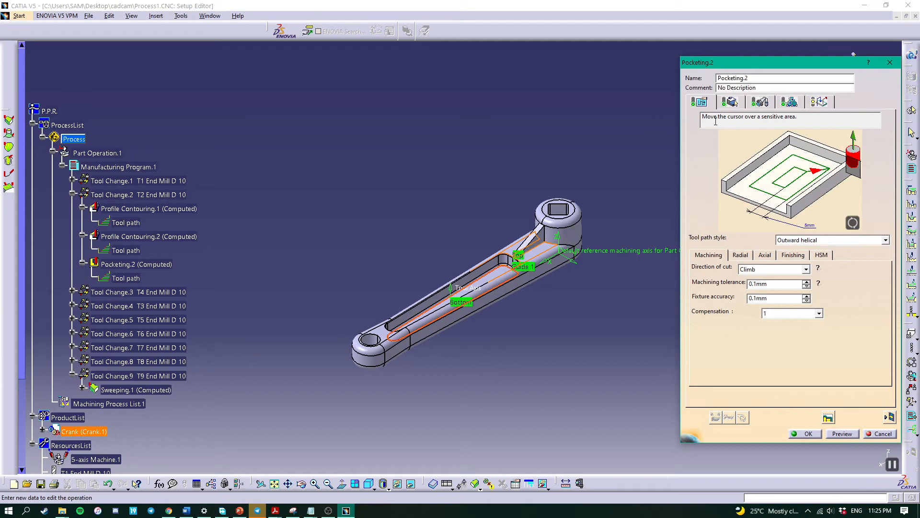
{"action": "left_click", "coordinate": [731, 102]}
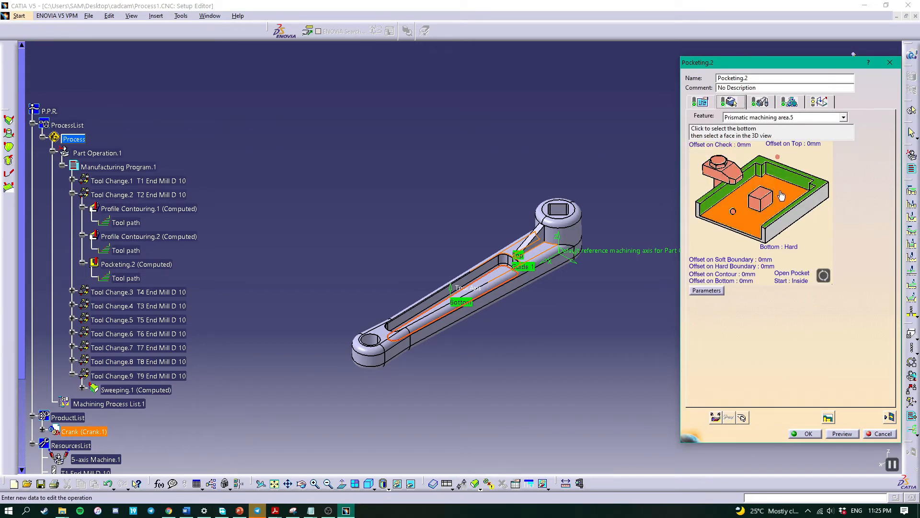
{"action": "middle_click_drag", "start_coordinate": [497, 277], "coordinate": [490, 184]}
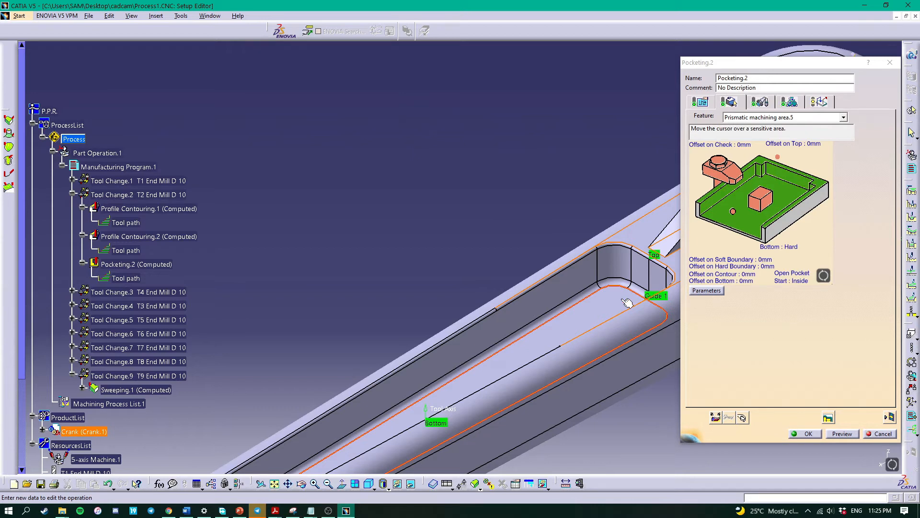
{"action": "middle_click_drag", "start_coordinate": [568, 200], "coordinate": [549, 257]}
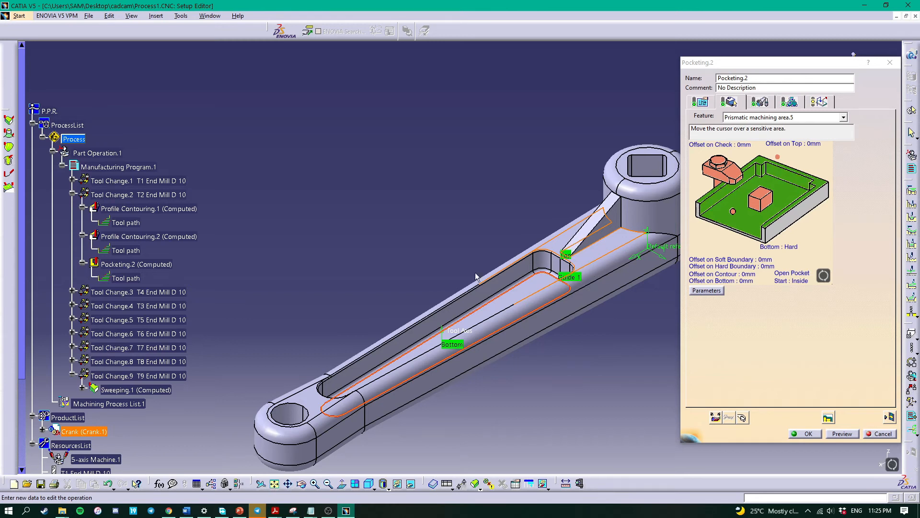
{"action": "middle_click_drag", "start_coordinate": [641, 307], "coordinate": [615, 330]}
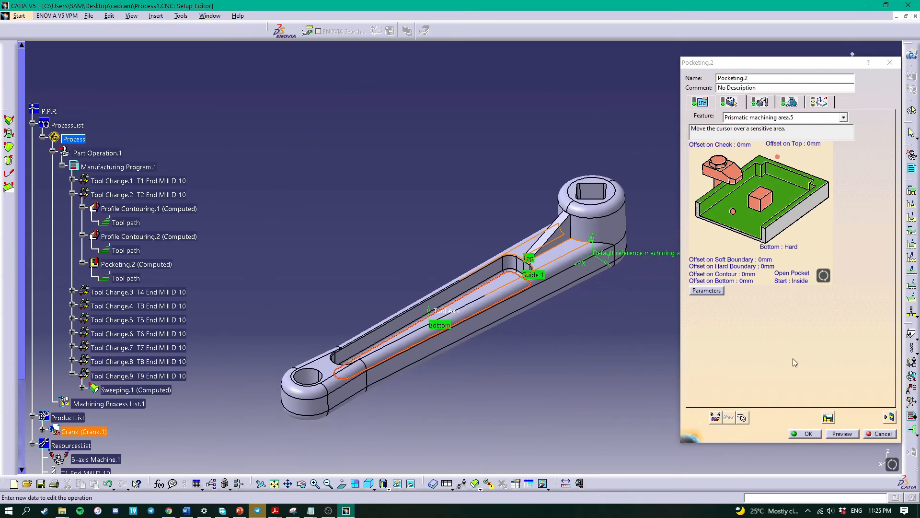
- Run the video material-removal simulation of Pocketing.2 and close the operation
{"action": "left_click", "coordinate": [889, 418]}
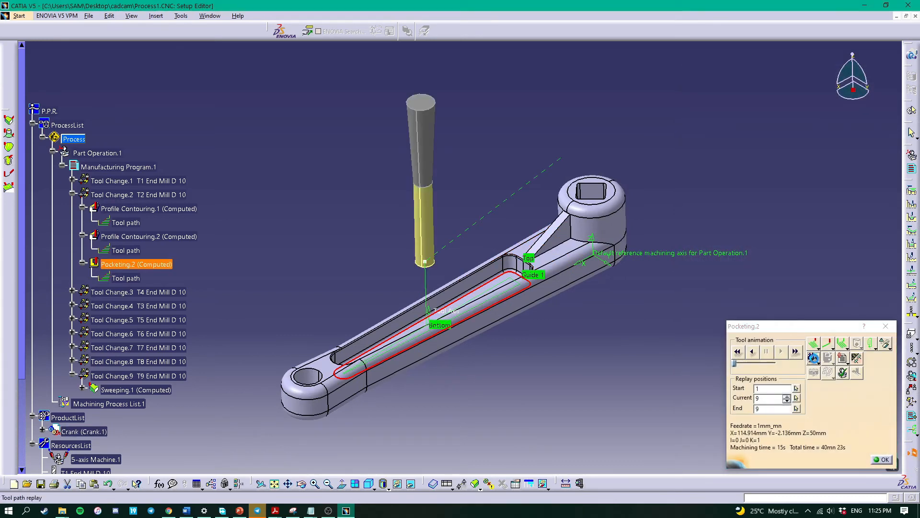
{"action": "left_click", "coordinate": [815, 360]}
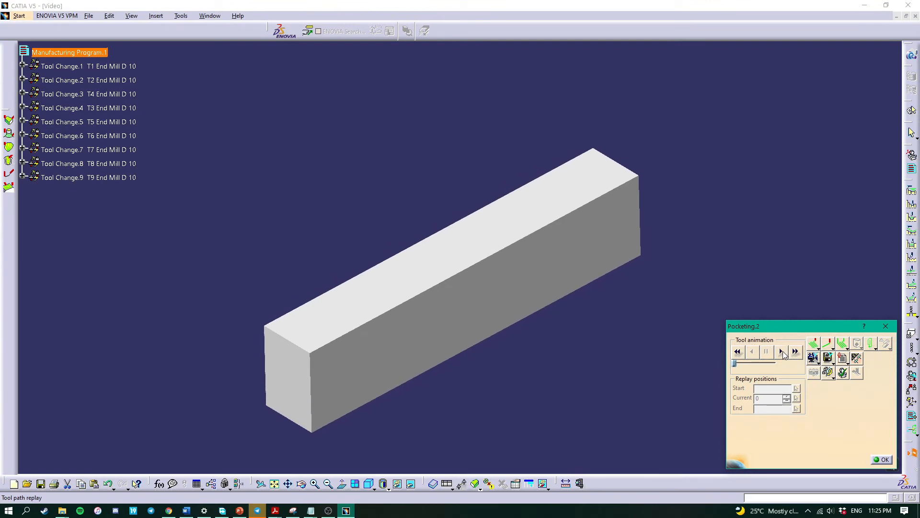
{"action": "left_click", "coordinate": [781, 352]}
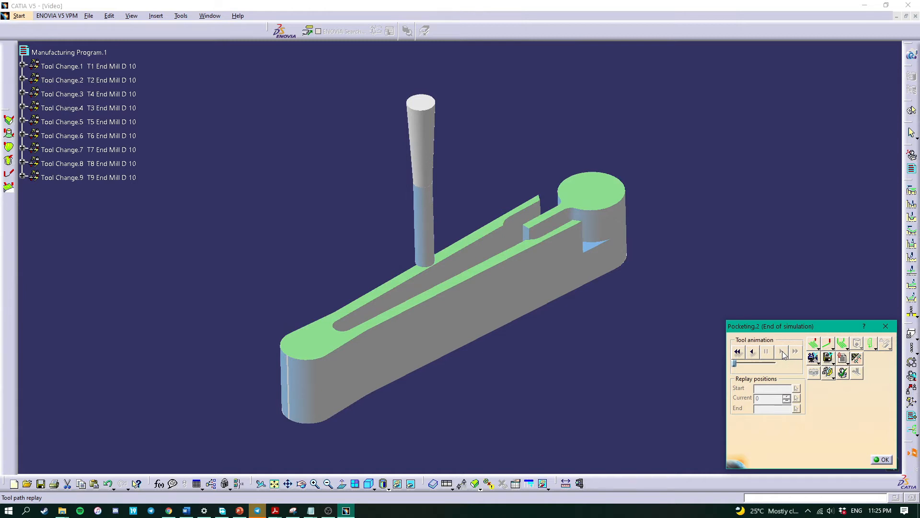
{"action": "left_click", "coordinate": [883, 460]}
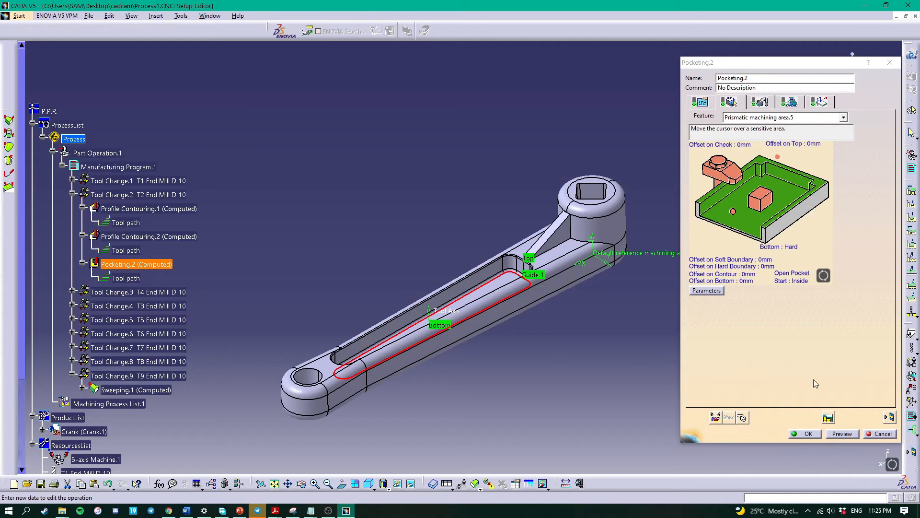
{"action": "left_click", "coordinate": [813, 437]}
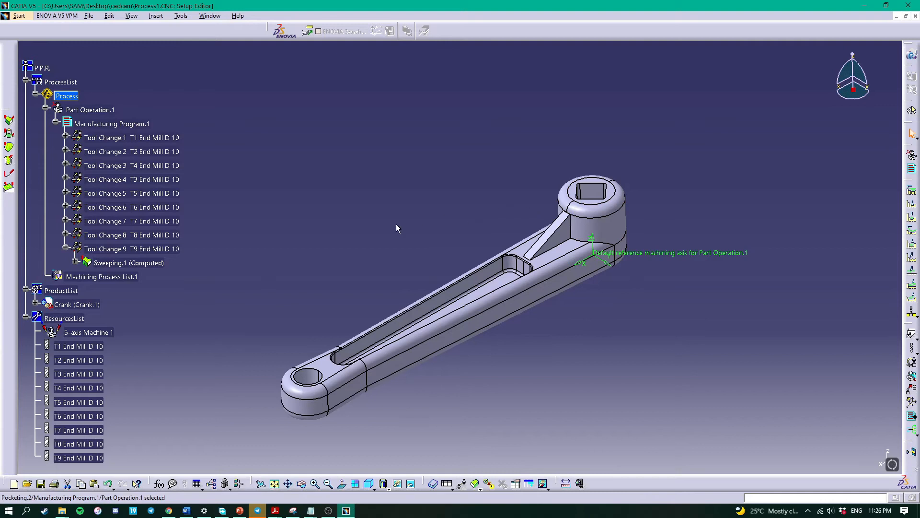
- Examine the tool and the part and check geometry of Isoparametric Machining.1 under Tool Change.3
{"action": "left_click", "coordinate": [66, 163]}
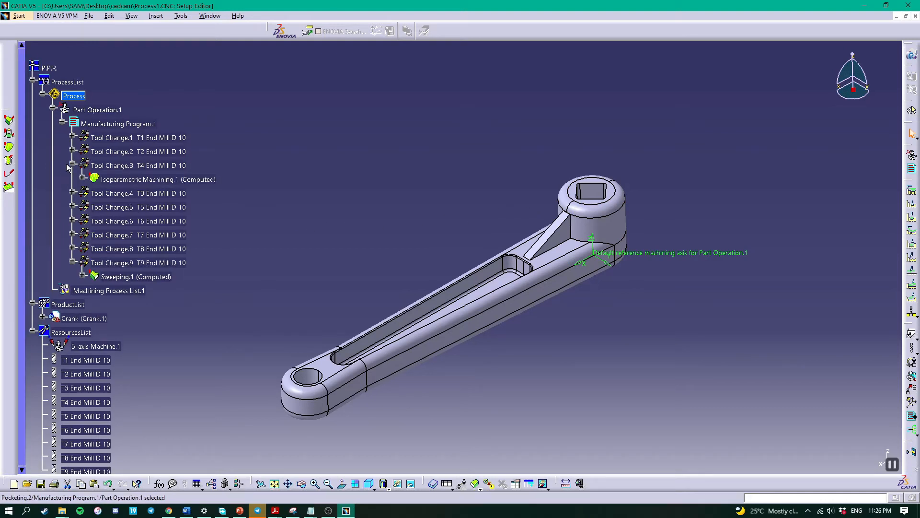
{"action": "double_click", "coordinate": [143, 181]}
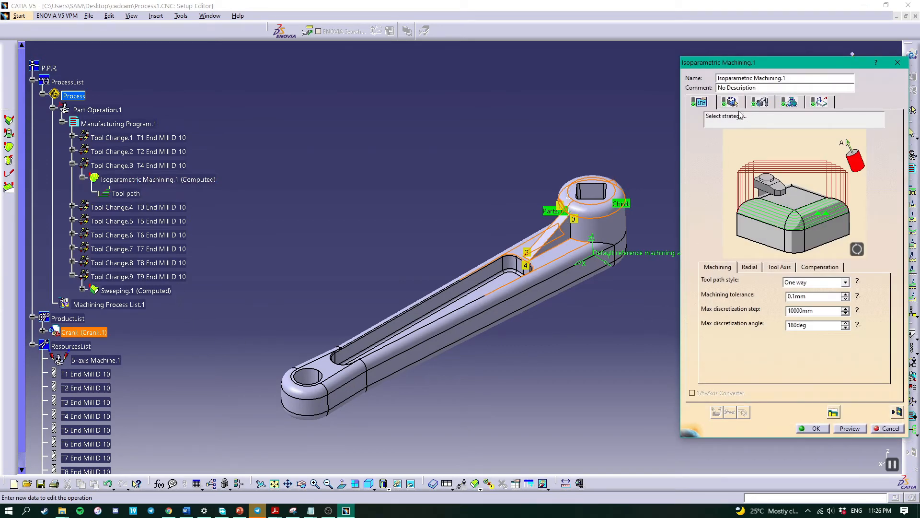
{"action": "left_click", "coordinate": [764, 105]}
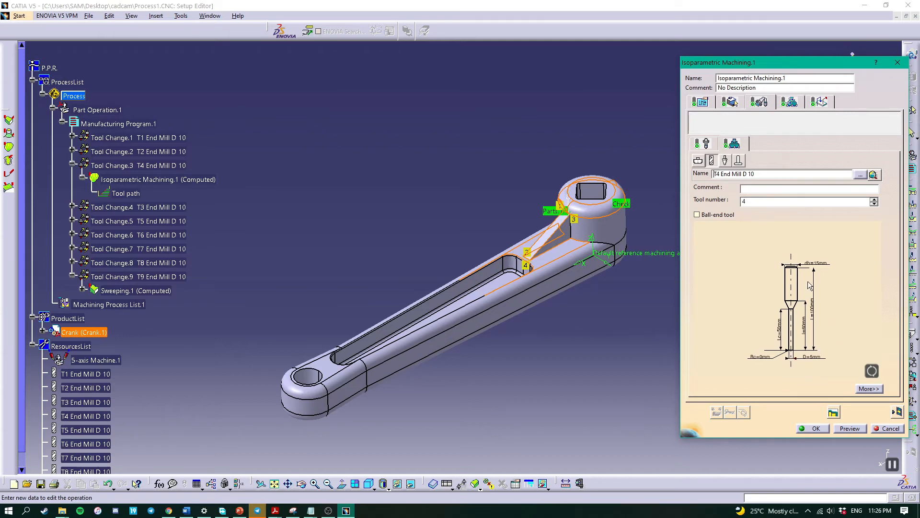
{"action": "left_click", "coordinate": [732, 103]}
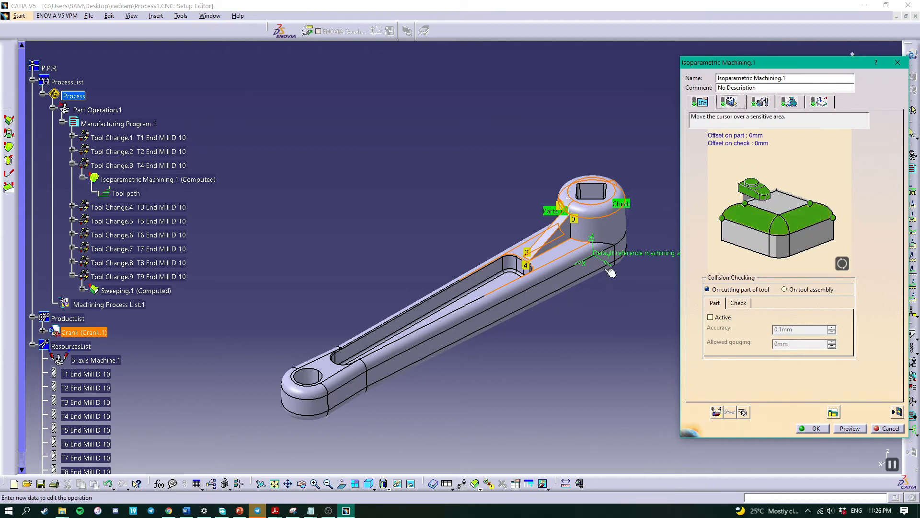
{"action": "middle_click_drag", "start_coordinate": [579, 255], "coordinate": [513, 167]}
{"action": "middle_click_drag", "start_coordinate": [573, 208], "coordinate": [359, 227]}
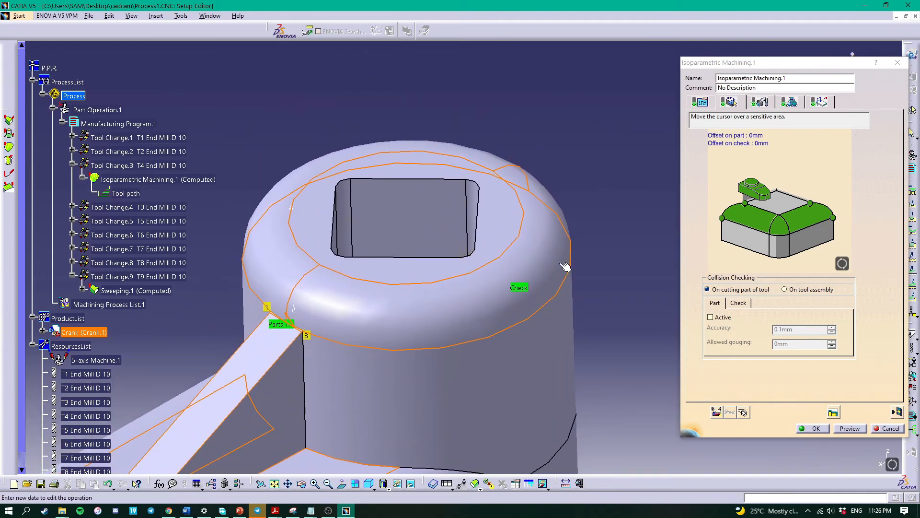
{"action": "middle_click_drag", "start_coordinate": [335, 260], "coordinate": [460, 281], "text": "ctrl"}
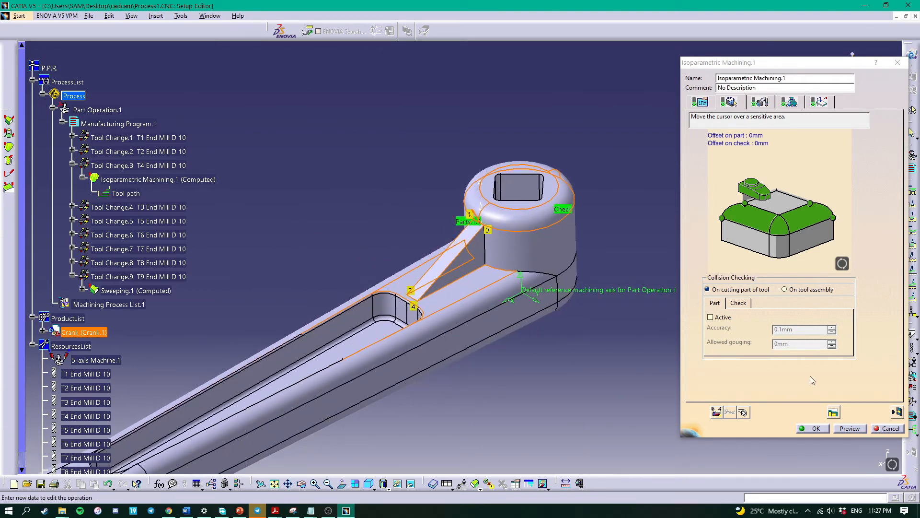
{"action": "middle_click_drag", "start_coordinate": [475, 326], "coordinate": [532, 323]}
- Run the video material-removal simulation of Isoparametric Machining.1, inspect the machined rib up close and close the operation
{"action": "left_click", "coordinate": [896, 412]}
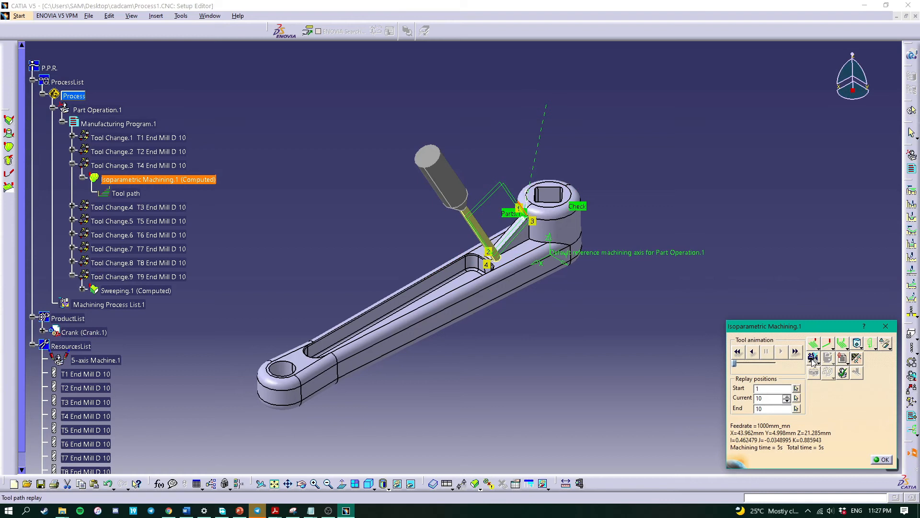
{"action": "left_click", "coordinate": [813, 357]}
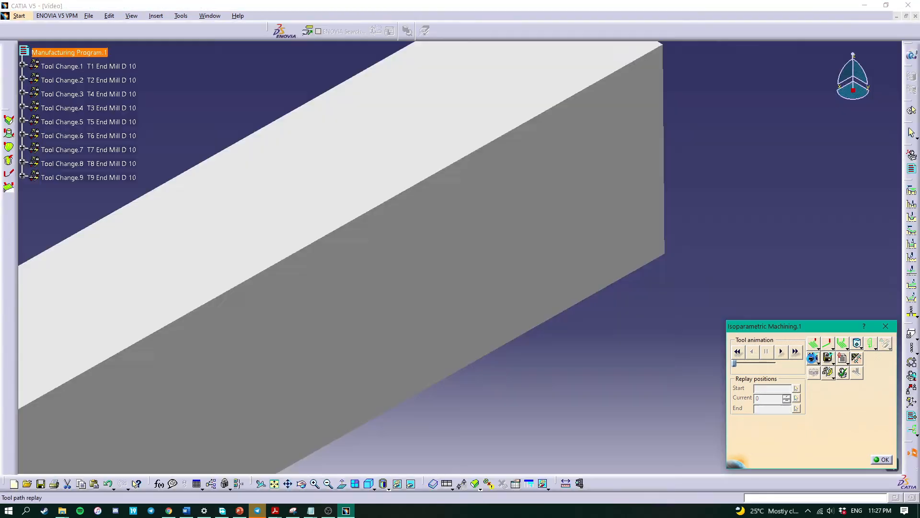
{"action": "left_click", "coordinate": [784, 355]}
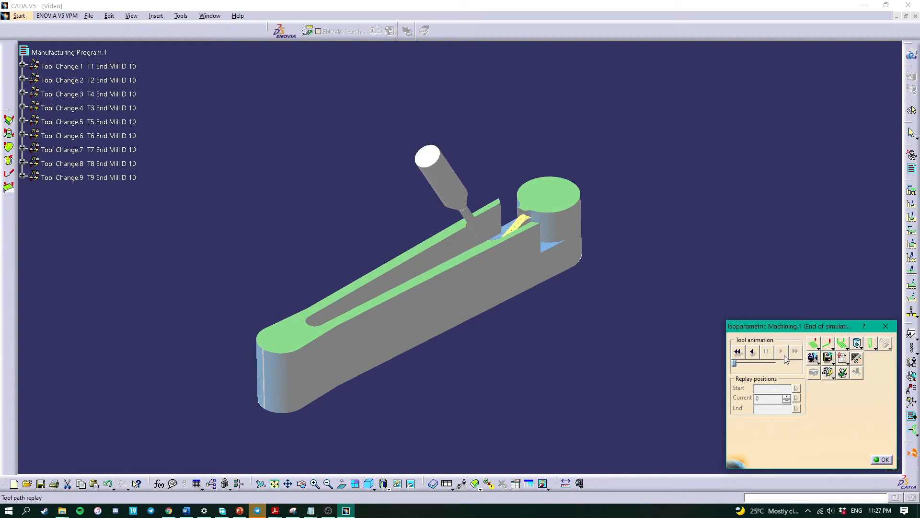
{"action": "middle_click_drag", "start_coordinate": [564, 246], "coordinate": [488, 293]}
{"action": "middle_click_drag", "start_coordinate": [436, 313], "coordinate": [452, 261]}
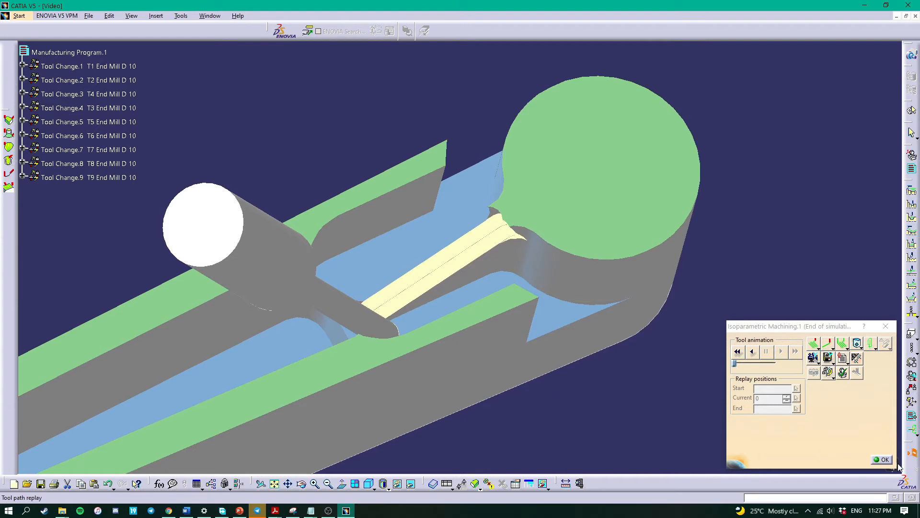
{"action": "left_click", "coordinate": [884, 459]}
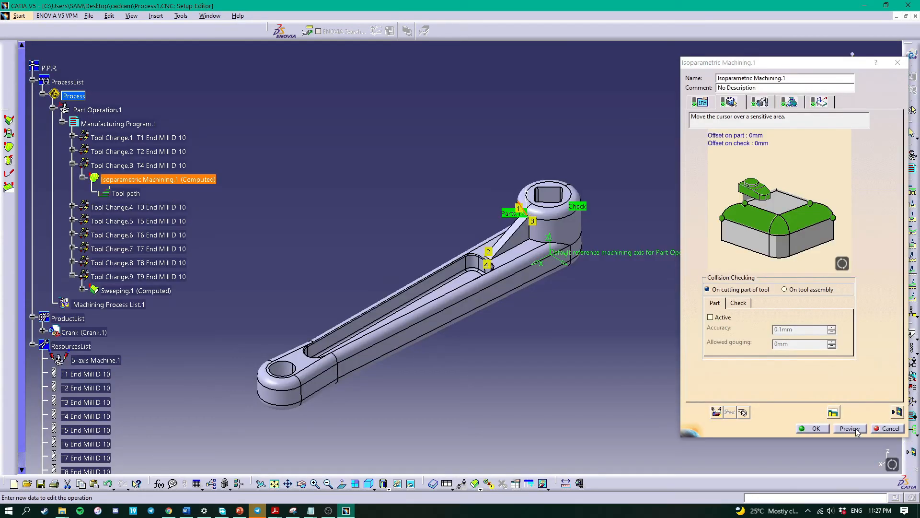
{"action": "left_click", "coordinate": [815, 428]}
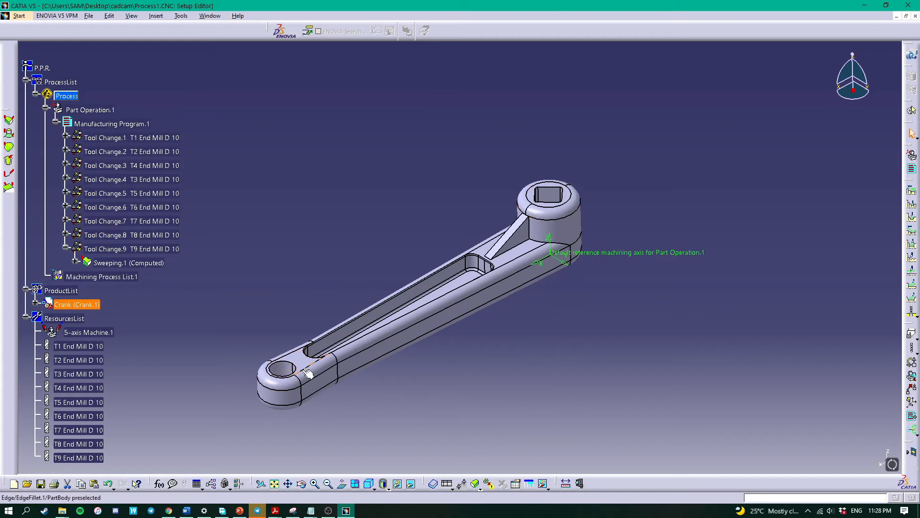
- Examine the geometry definition and tool settings of Pocketing.4 under Tool Change.4
{"action": "left_click", "coordinate": [65, 179]}
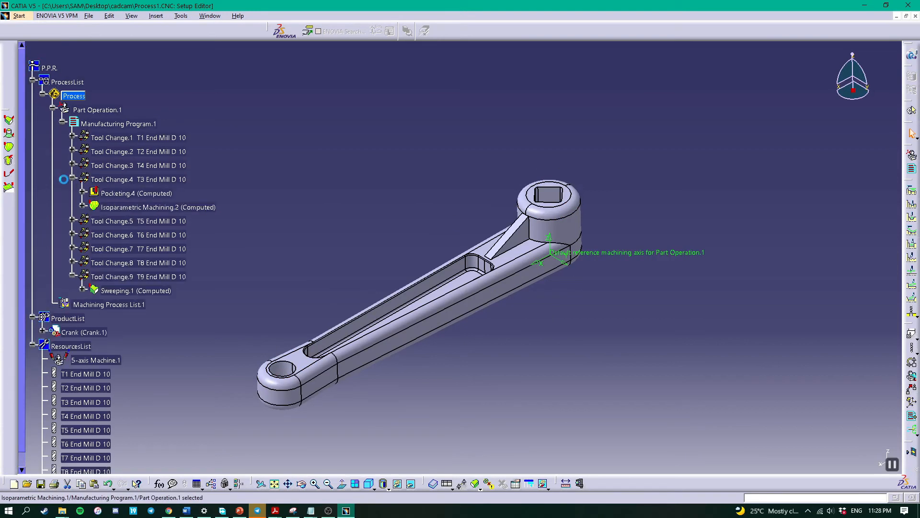
{"action": "double_click", "coordinate": [129, 194]}
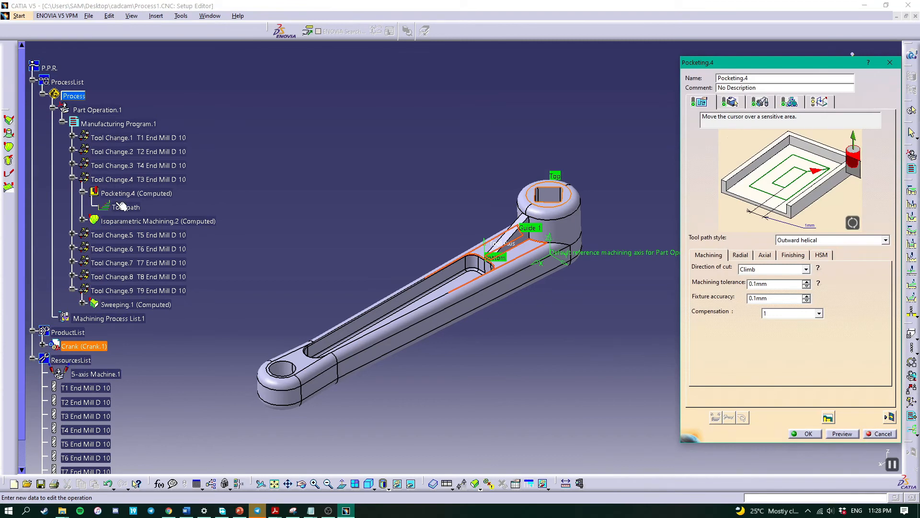
{"action": "left_click", "coordinate": [737, 104]}
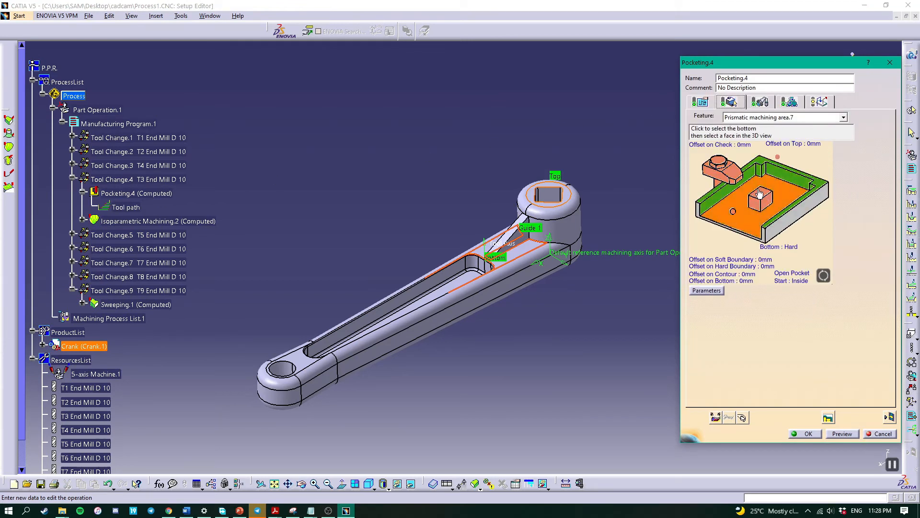
{"action": "middle_click_drag", "start_coordinate": [462, 268], "coordinate": [522, 227]}
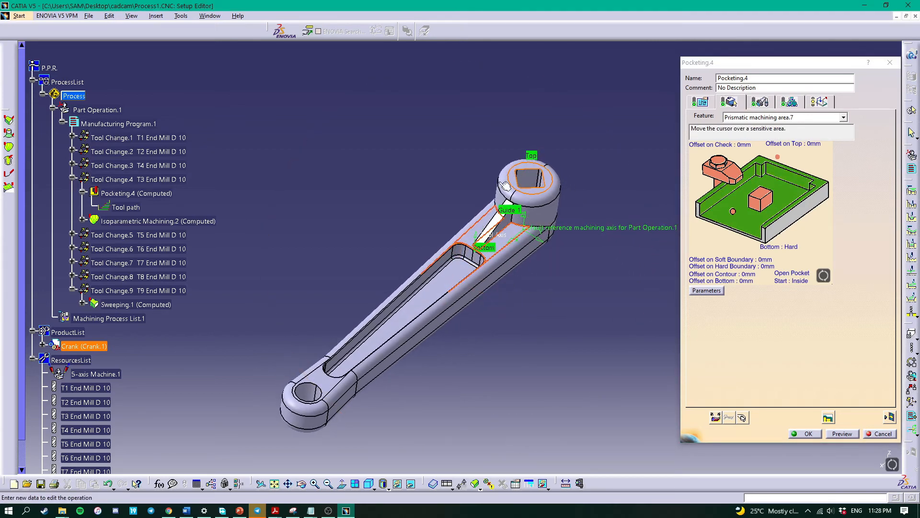
{"action": "left_click", "coordinate": [763, 104]}
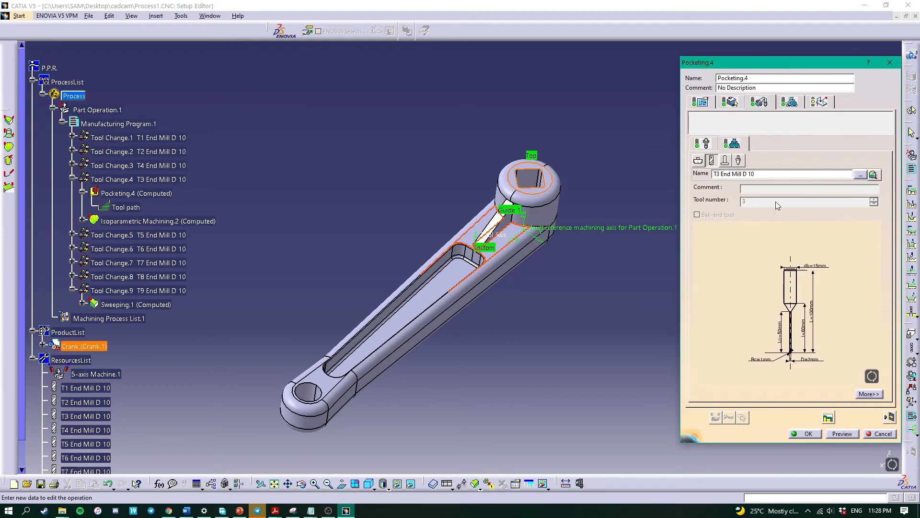
- Run the video material-removal simulation of Pocketing.4, inspect the area around the rib and close the operation
{"action": "left_click", "coordinate": [882, 415]}
{"action": "left_click", "coordinate": [814, 360]}
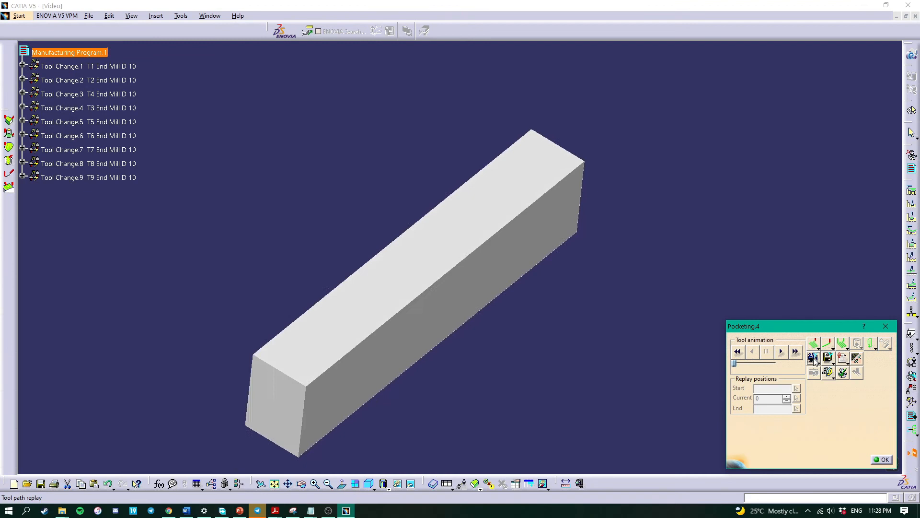
{"action": "left_click", "coordinate": [782, 355]}
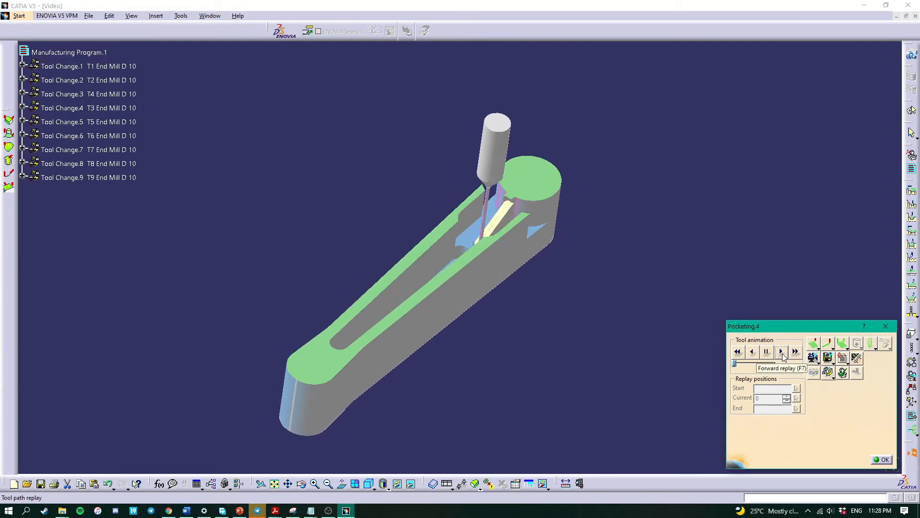
{"action": "mouse_move", "coordinate": [566, 240]}
{"action": "middle_mouse_down"}
{"action": "mouse_move", "coordinate": [568, 166]}
{"action": "mouse_move", "coordinate": [602, 203]}
{"action": "mouse_move", "coordinate": [569, 243]}
{"action": "mouse_move", "coordinate": [559, 228]}
{"action": "middle_mouse_up"}
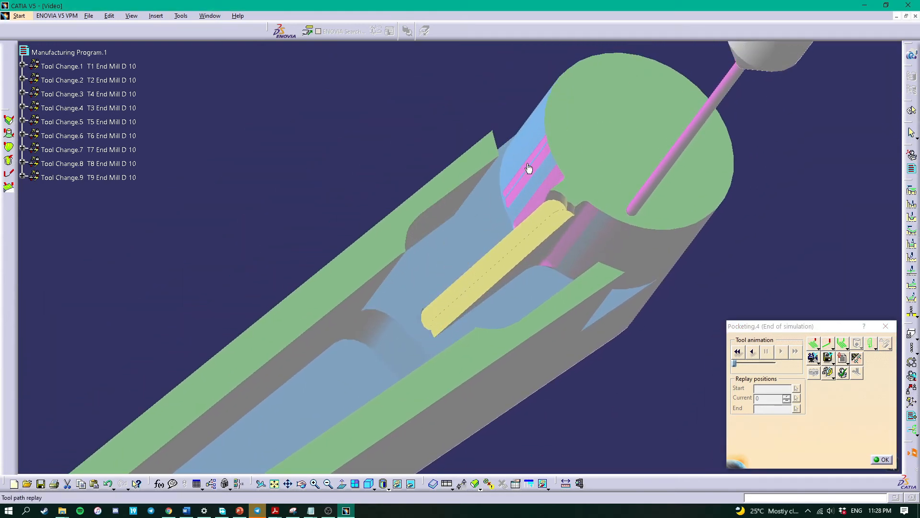
{"action": "left_click", "coordinate": [885, 460]}
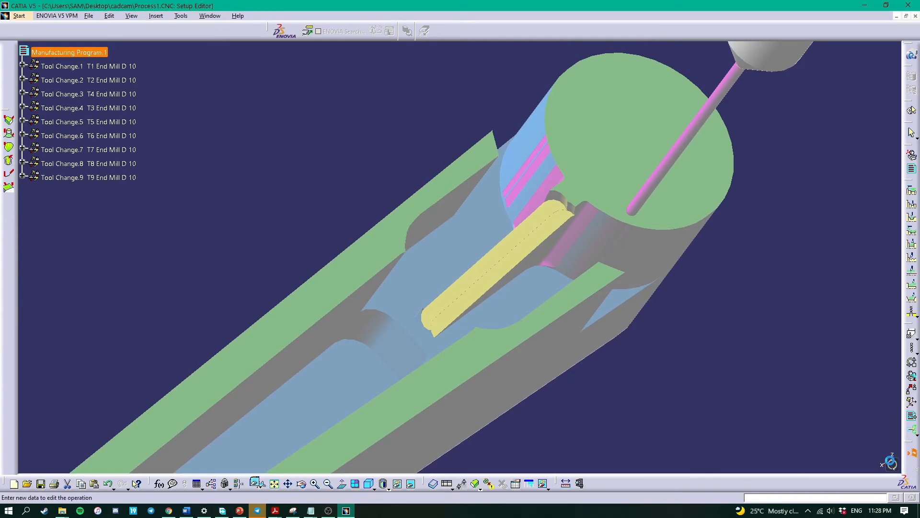
{"action": "left_click", "coordinate": [808, 434]}
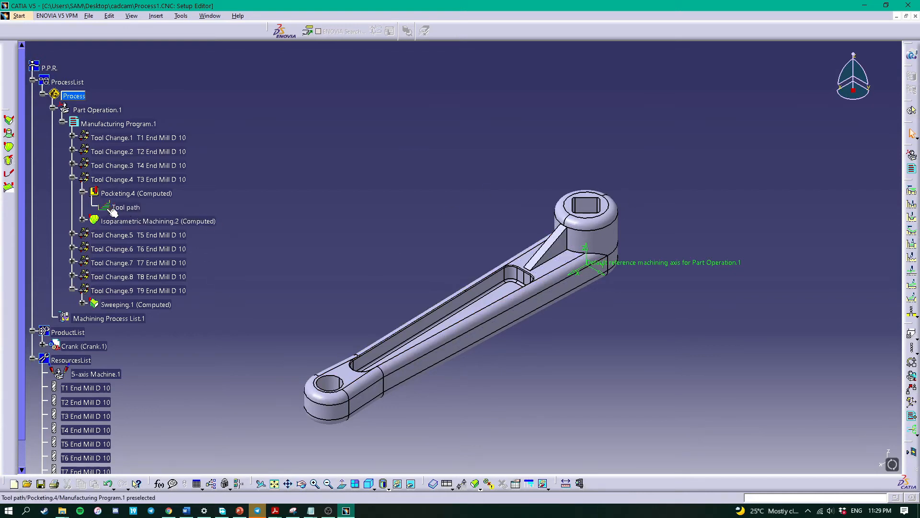
- Examine the strategy, the part and check geometry and the tool of Isoparametric Machining.2 under Tool Change.4
{"action": "left_click", "coordinate": [166, 222]}
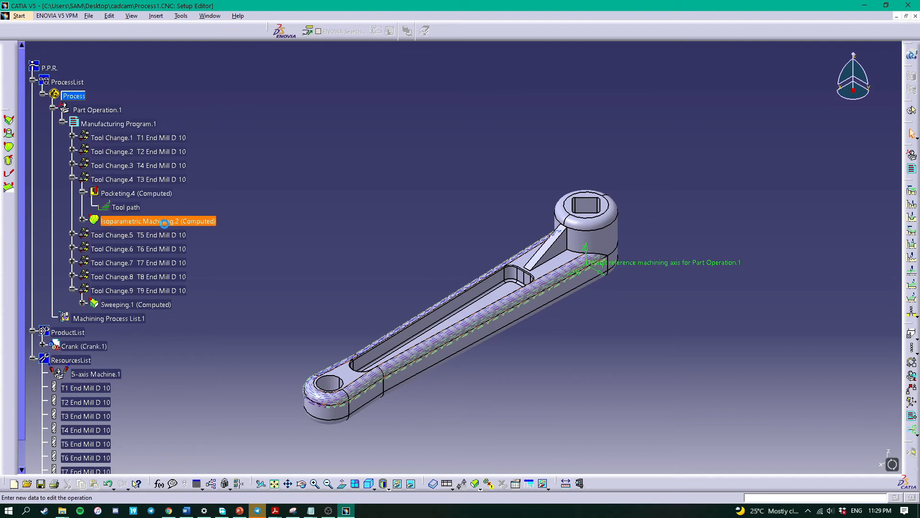
{"action": "middle_click_drag", "start_coordinate": [530, 323], "coordinate": [488, 307]}
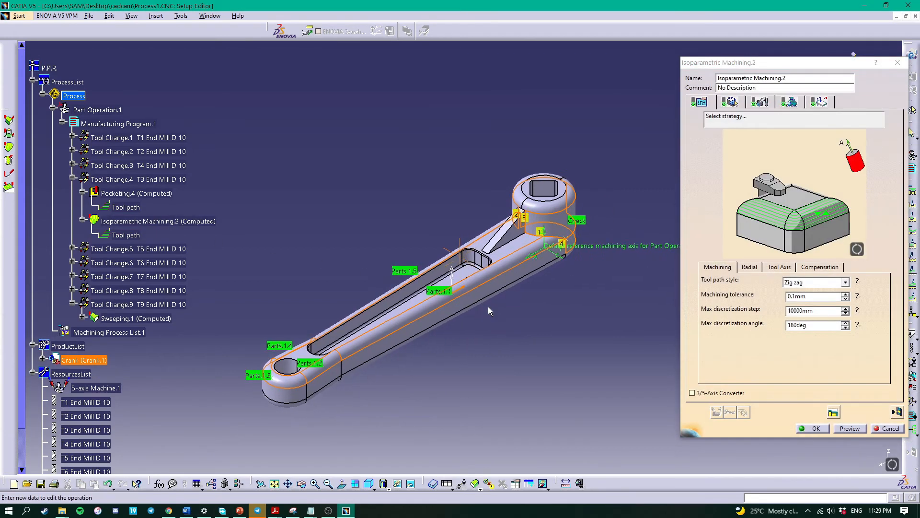
{"action": "left_click", "coordinate": [730, 102]}
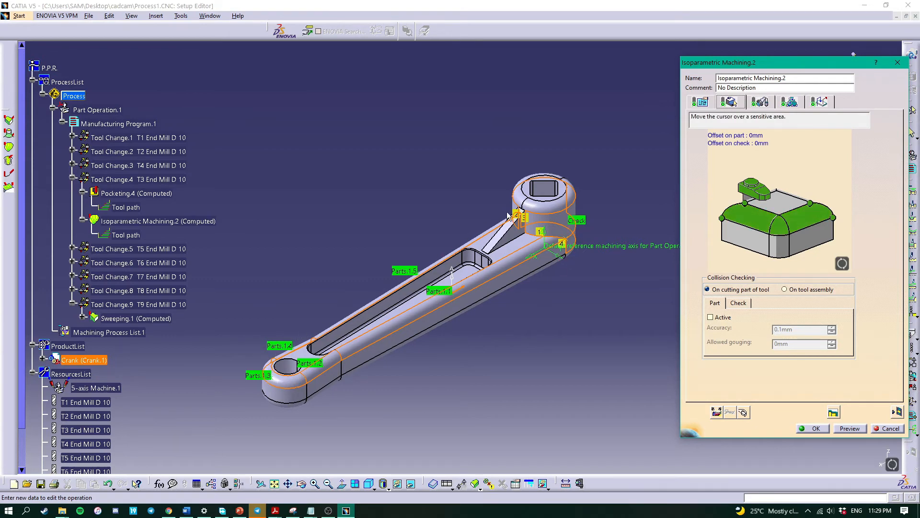
{"action": "middle_click_drag", "start_coordinate": [479, 230], "coordinate": [280, 401]}
{"action": "middle_click_drag", "start_coordinate": [536, 171], "coordinate": [587, 343]}
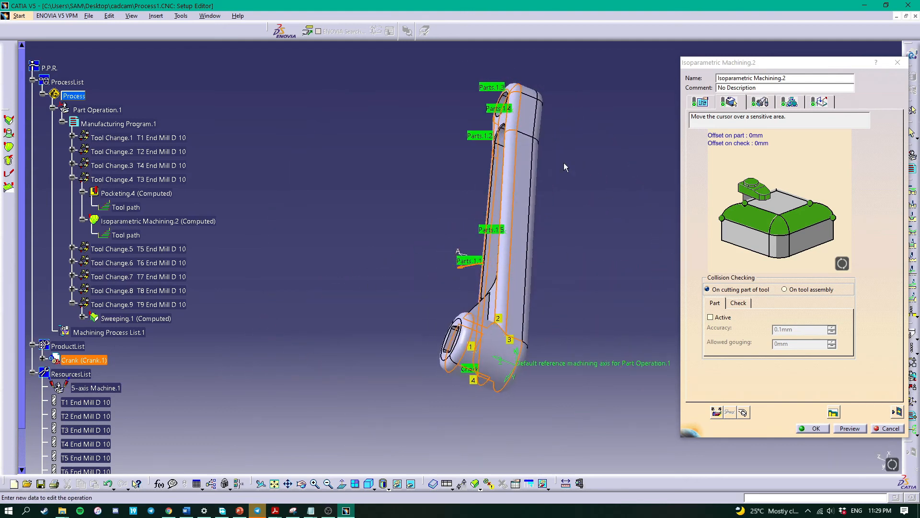
{"action": "left_click", "coordinate": [369, 484]}
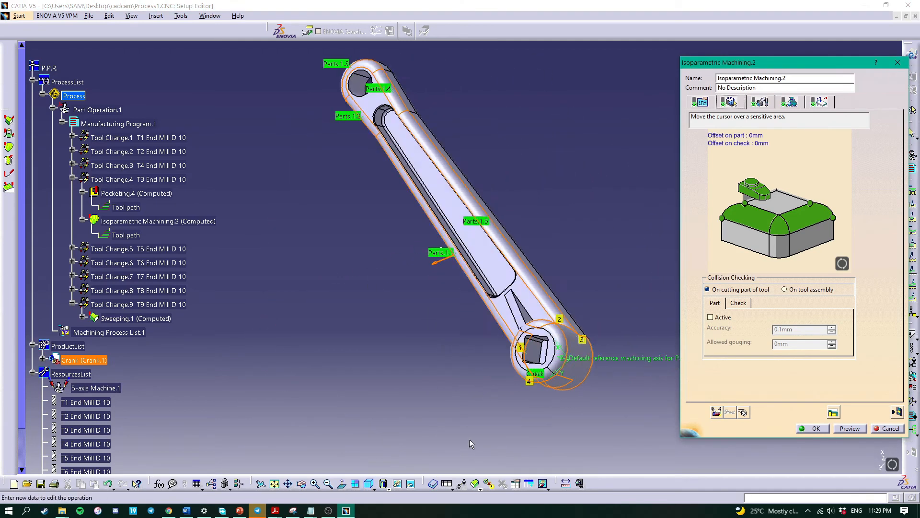
{"action": "left_click", "coordinate": [761, 103]}
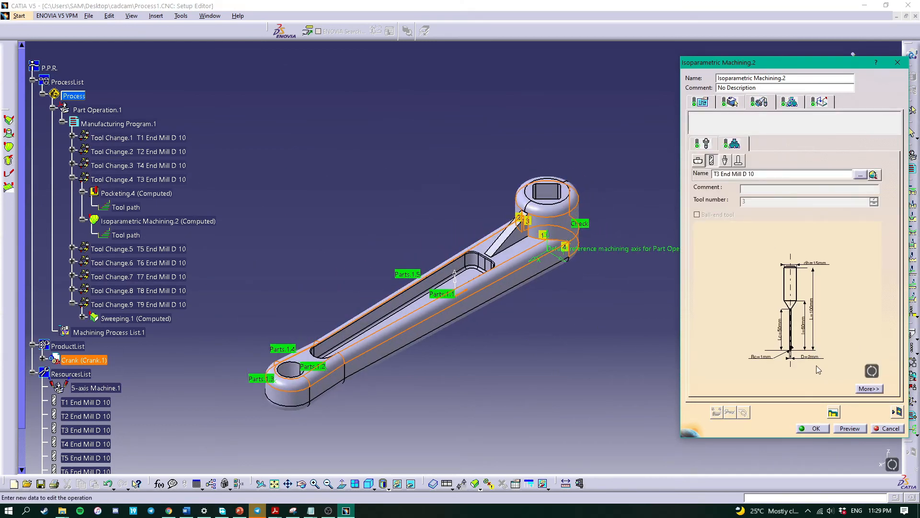
- Run the video material-removal simulation of Isoparametric Machining.2 and close the operation
{"action": "left_click", "coordinate": [898, 413]}
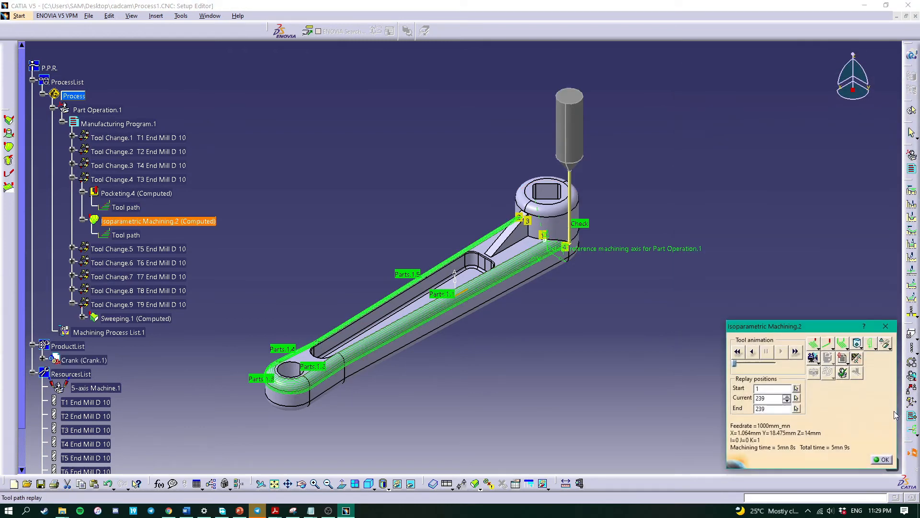
{"action": "left_click", "coordinate": [813, 358]}
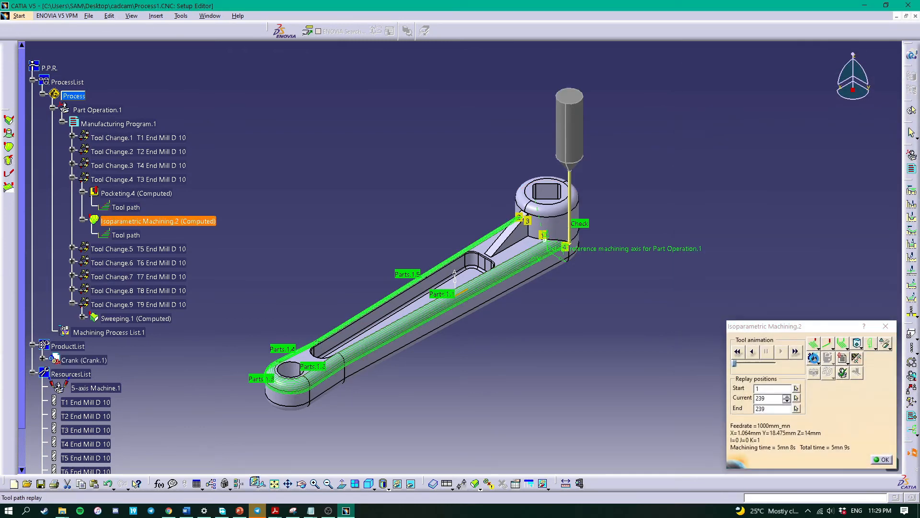
{"action": "left_click", "coordinate": [782, 352]}
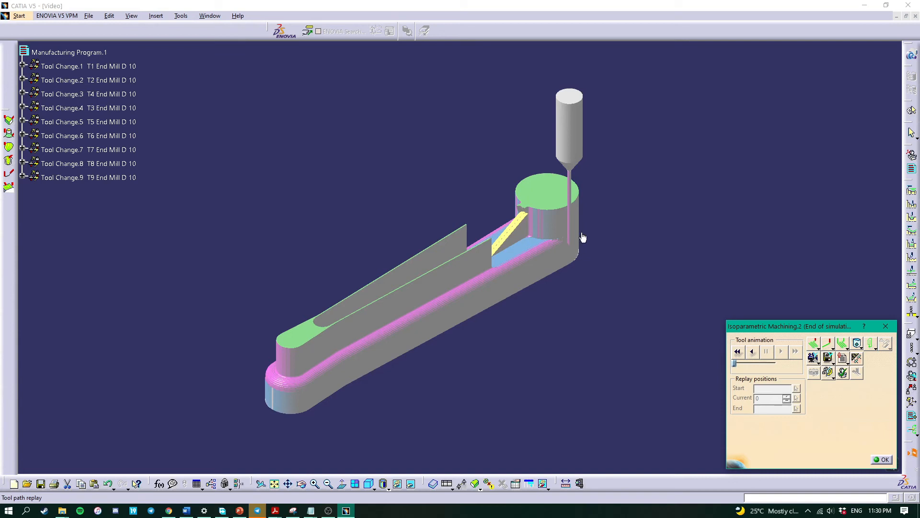
{"action": "left_click", "coordinate": [880, 460]}
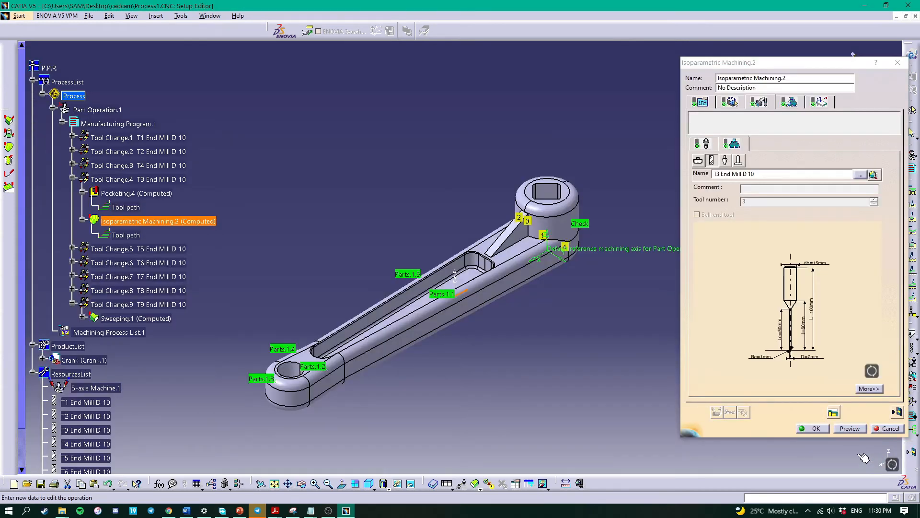
{"action": "left_click", "coordinate": [816, 429]}
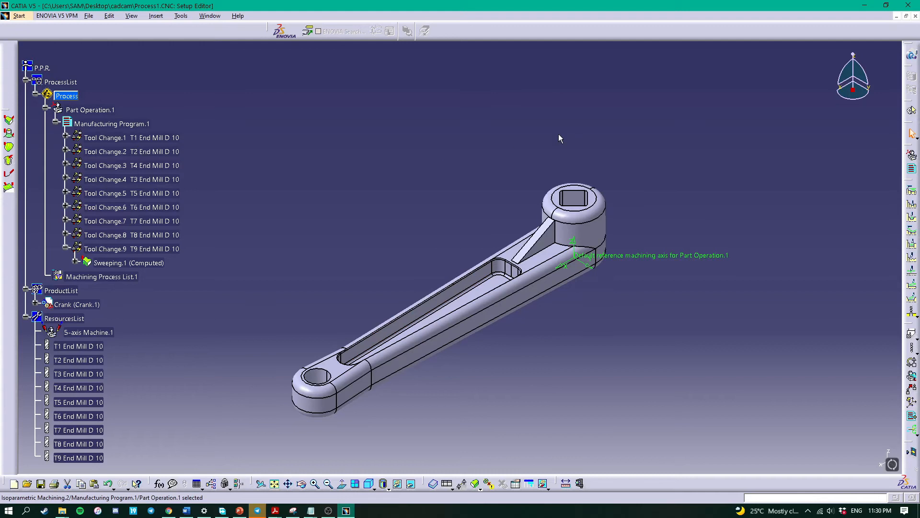
- Examine the guide curve around the long pocket and the tool settings of Curve Following.1 under Tool Change.5
{"action": "left_click", "coordinate": [65, 193]}
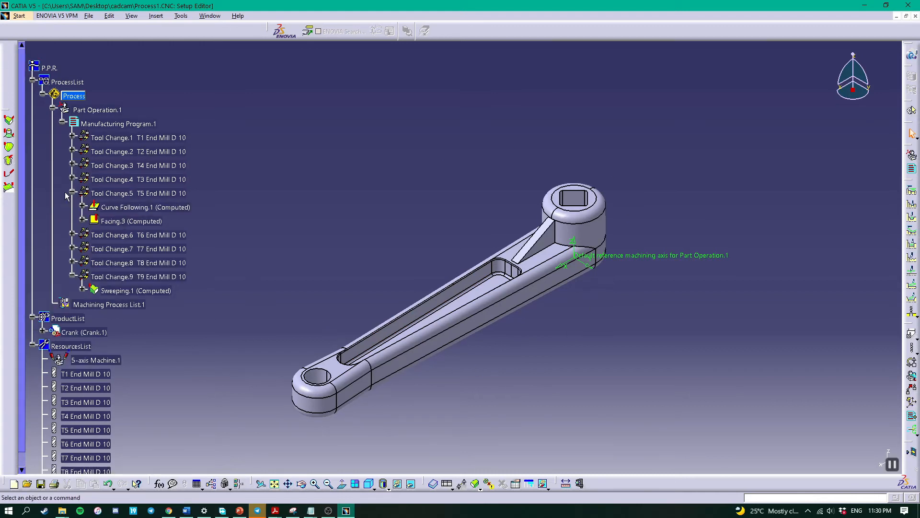
{"action": "double_click", "coordinate": [140, 209]}
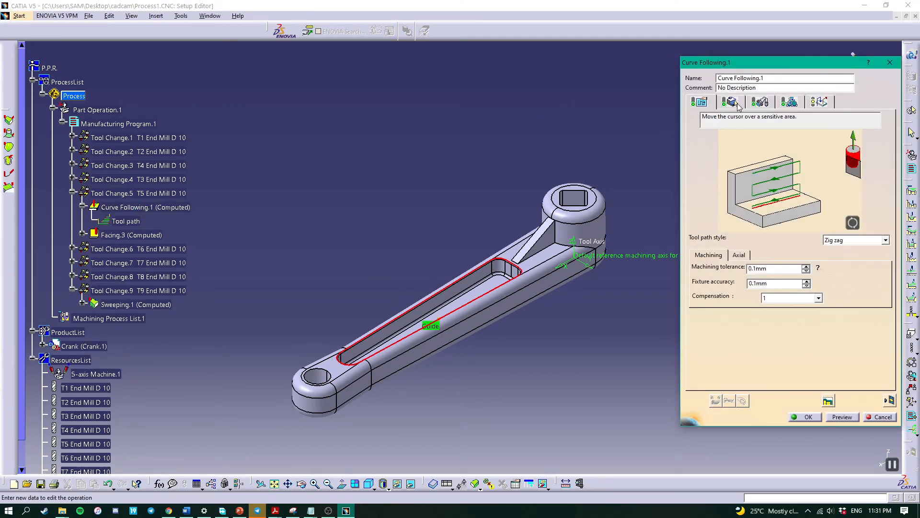
{"action": "left_click", "coordinate": [731, 102]}
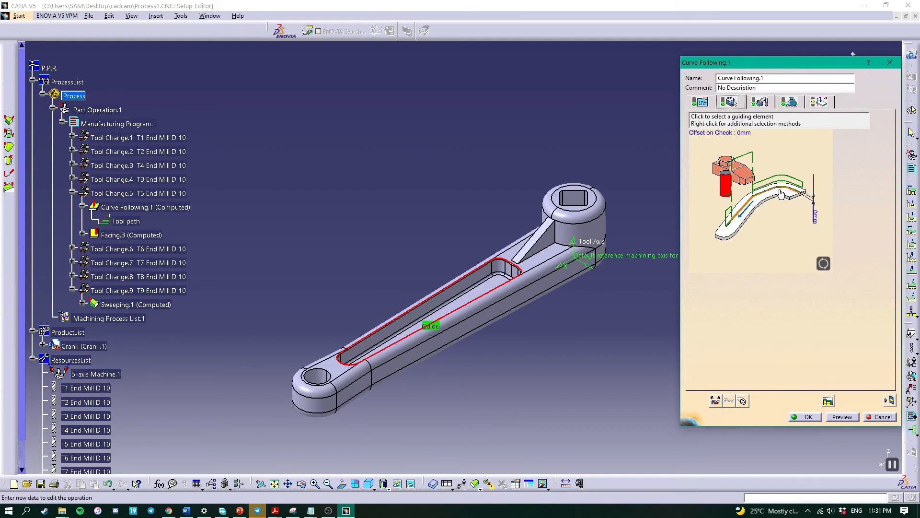
{"action": "mouse_move", "coordinate": [519, 294]}
{"action": "middle_mouse_down"}
{"action": "mouse_move", "coordinate": [511, 246]}
{"action": "mouse_move", "coordinate": [535, 84]}
{"action": "mouse_move", "coordinate": [554, 126]}
{"action": "middle_mouse_up"}
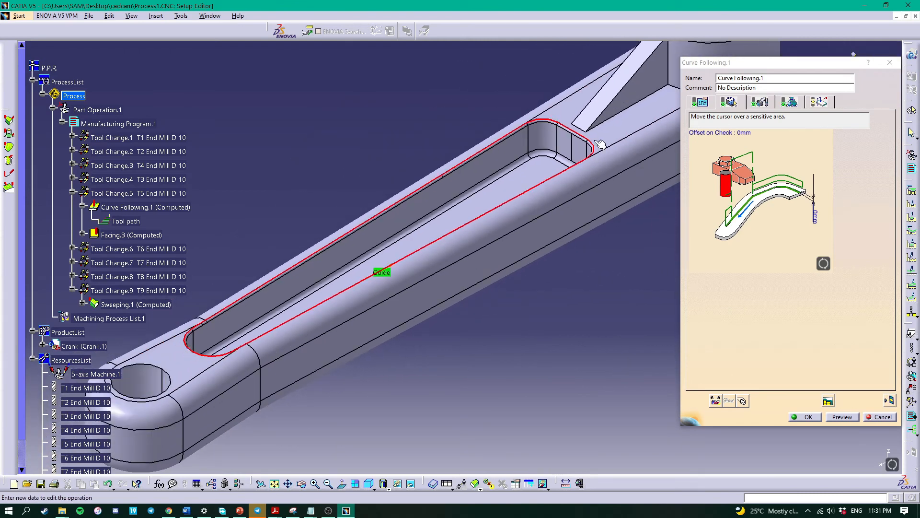
{"action": "left_click", "coordinate": [760, 103]}
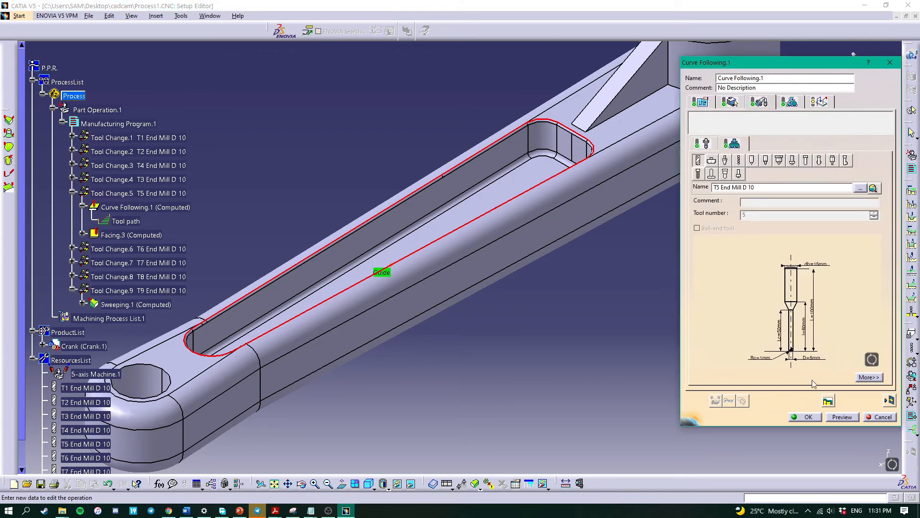
- Run the video material-removal simulation of Curve Following.1 and close the operation
{"action": "left_click", "coordinate": [830, 399]}
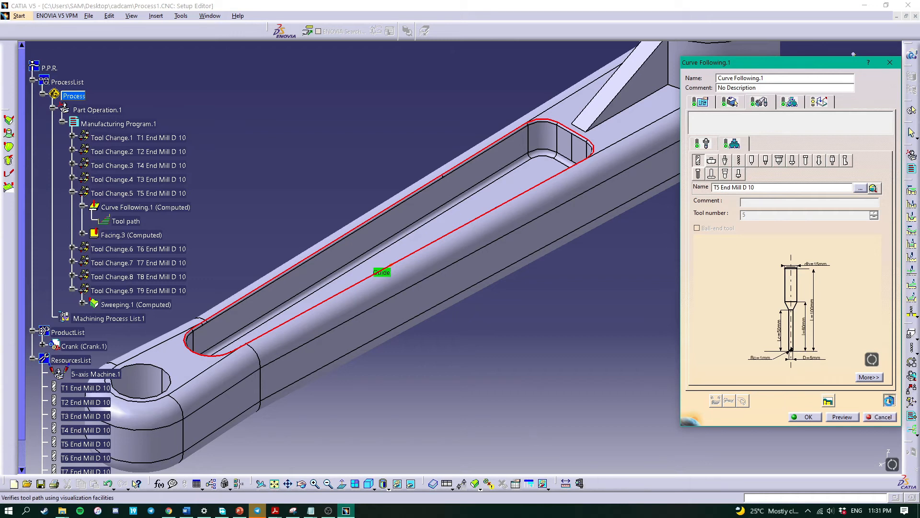
{"action": "middle_click_drag", "start_coordinate": [603, 261], "coordinate": [635, 326]}
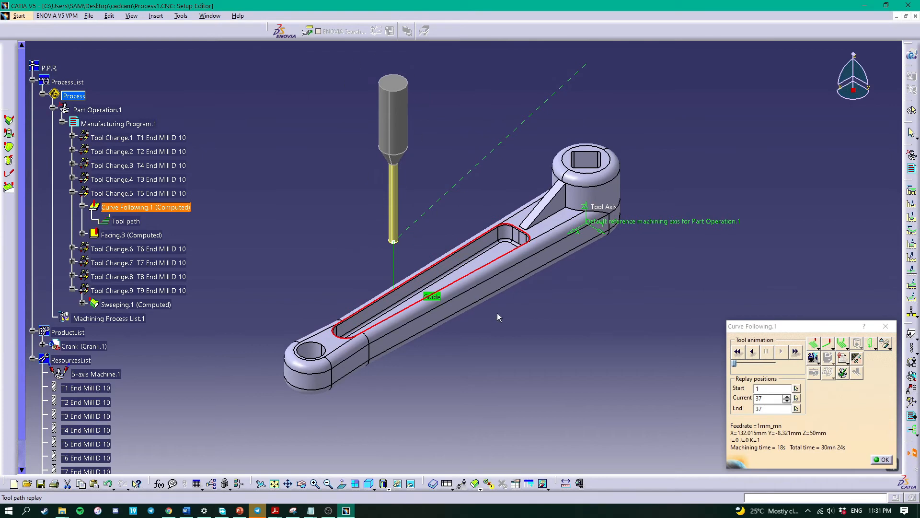
{"action": "left_click", "coordinate": [812, 359]}
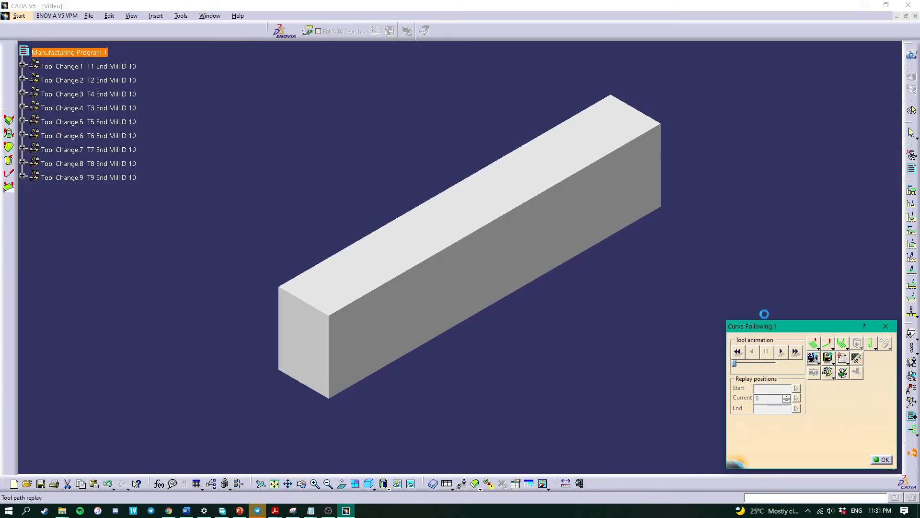
{"action": "left_click", "coordinate": [786, 351]}
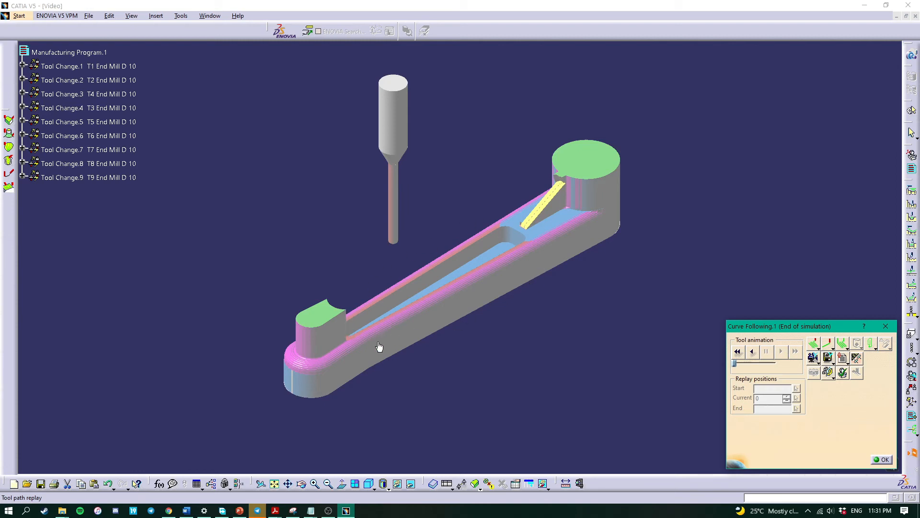
{"action": "left_click", "coordinate": [883, 460]}
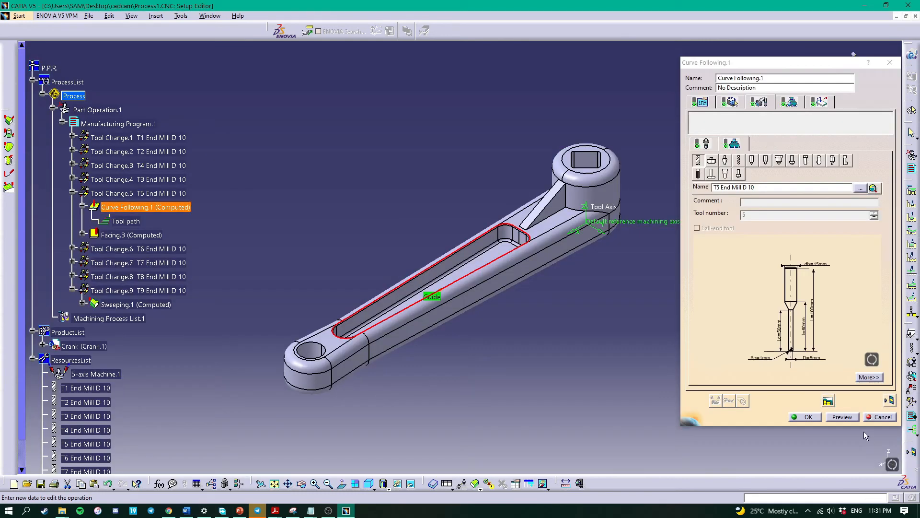
{"action": "left_click", "coordinate": [814, 420]}
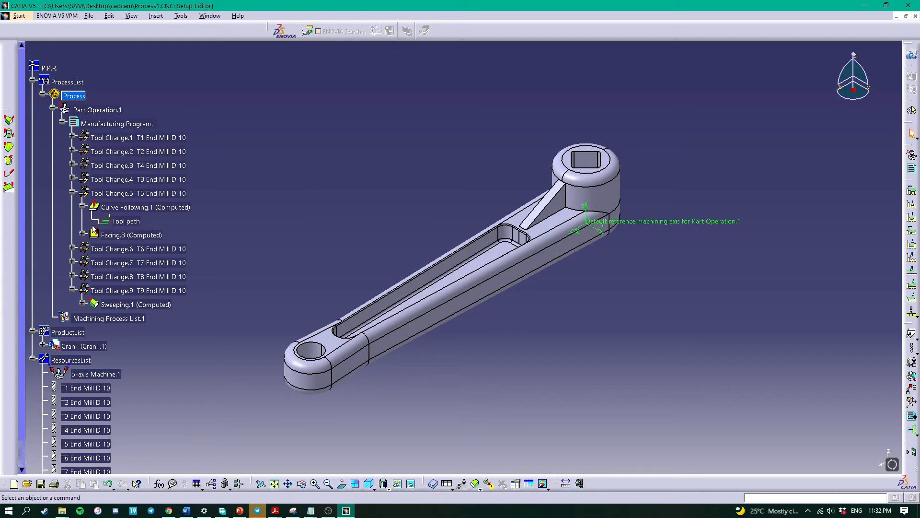
- Examine the strategy, geometry definition and tool settings of Facing.3 under Tool Change.5
{"action": "double_click", "coordinate": [140, 234]}
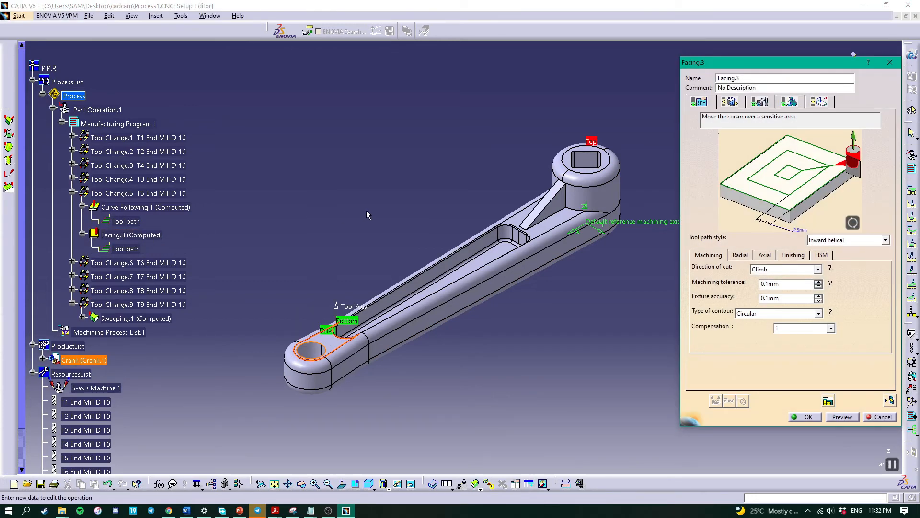
{"action": "left_click", "coordinate": [730, 106]}
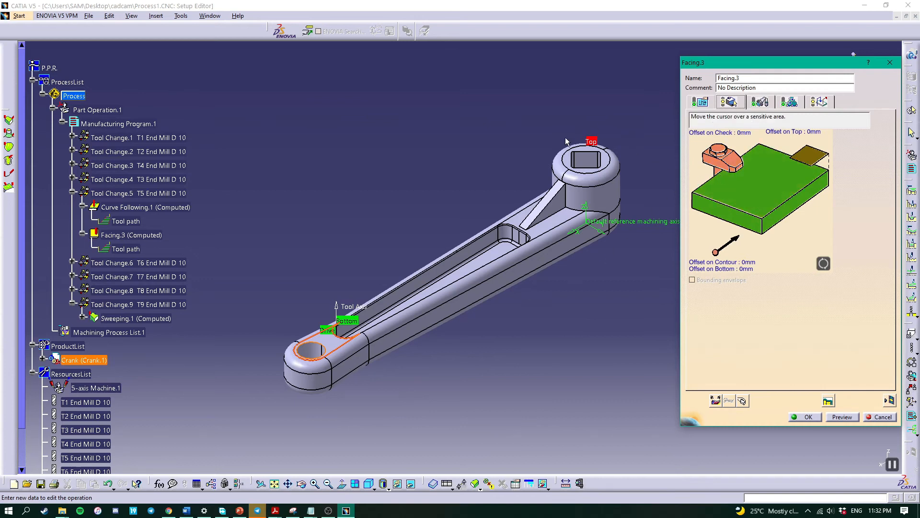
{"action": "left_click", "coordinate": [760, 102]}
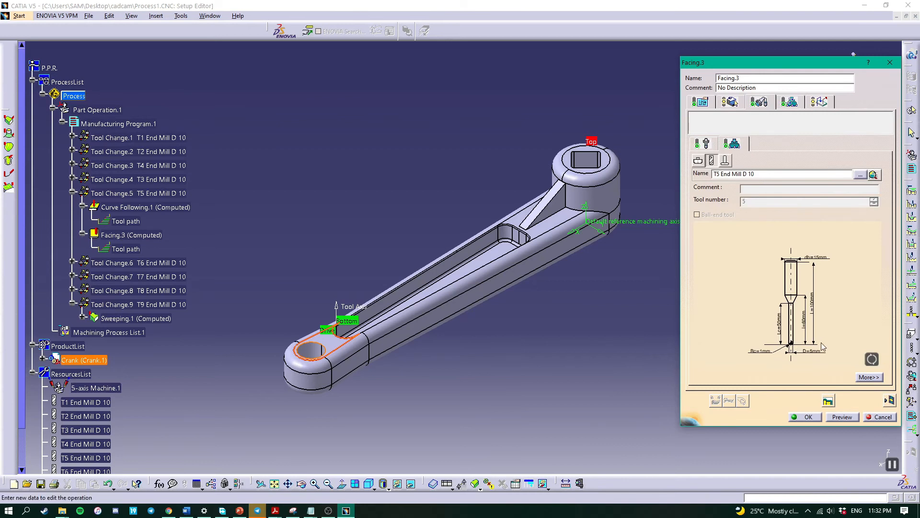
- Run the video material-removal simulation of Facing.3 and close the operation
{"action": "left_click", "coordinate": [889, 401]}
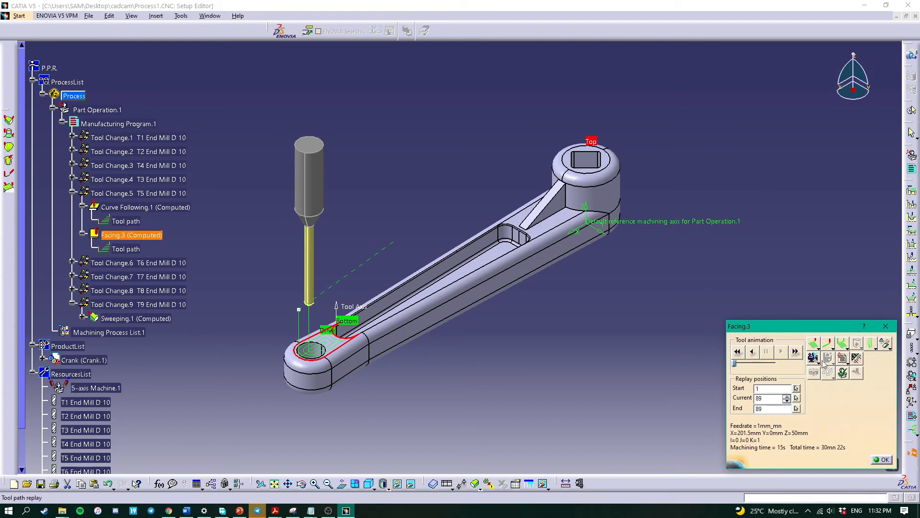
{"action": "left_click", "coordinate": [814, 359]}
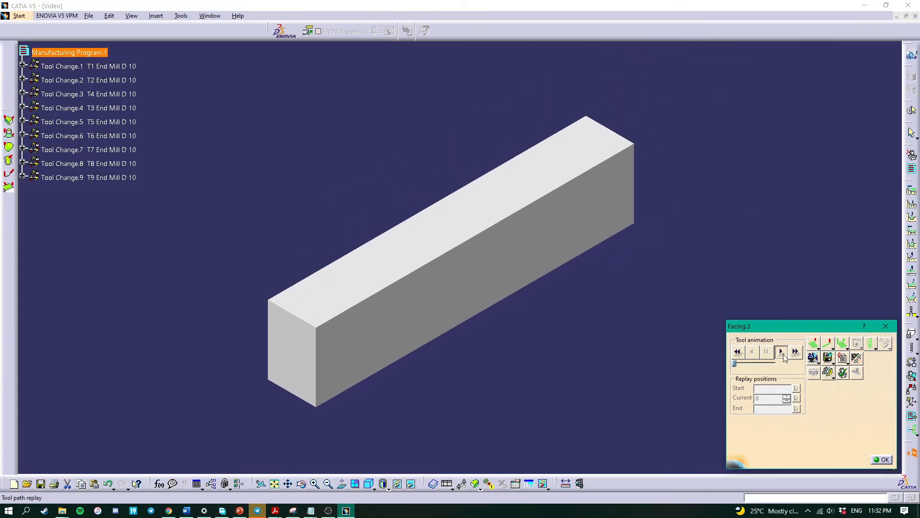
{"action": "left_click", "coordinate": [783, 355]}
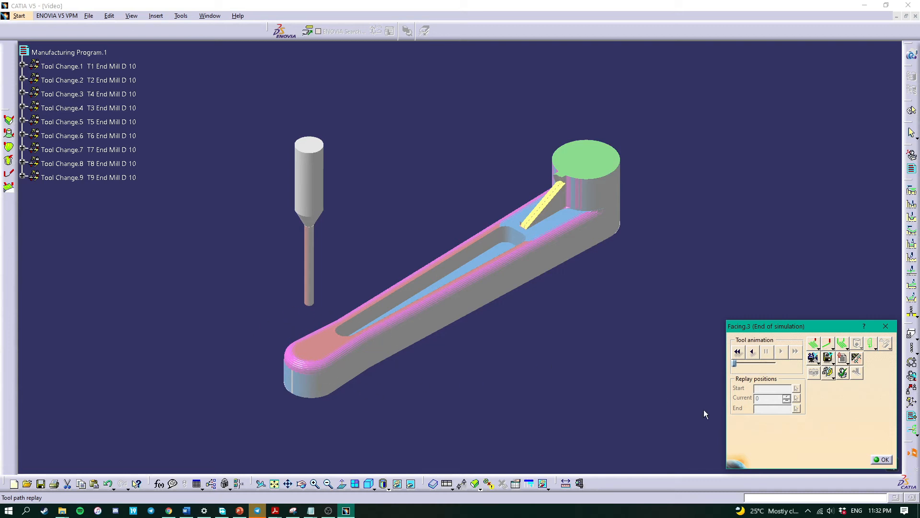
{"action": "left_click", "coordinate": [883, 459]}
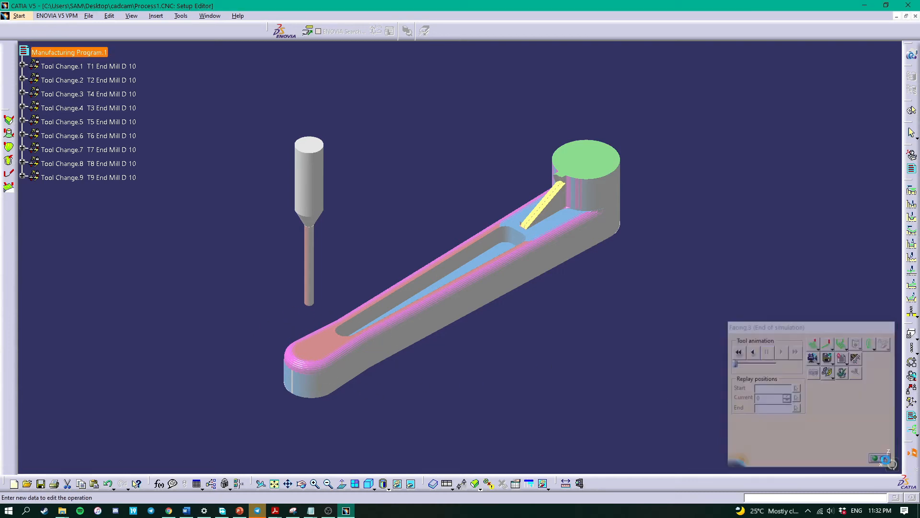
{"action": "left_click", "coordinate": [806, 418]}
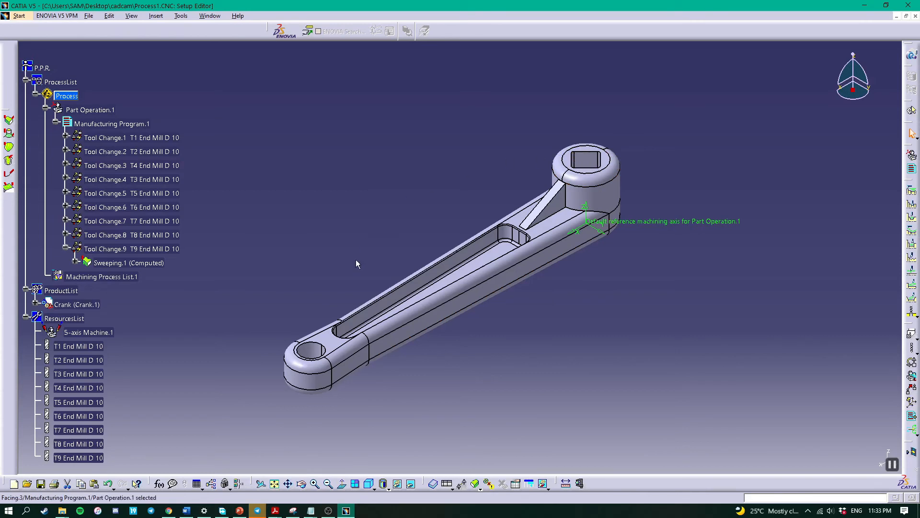
- Examine the geometry definition and tool settings of Pocketing.7, the round hole pocket under Tool Change.6
{"action": "left_click", "coordinate": [66, 206]}
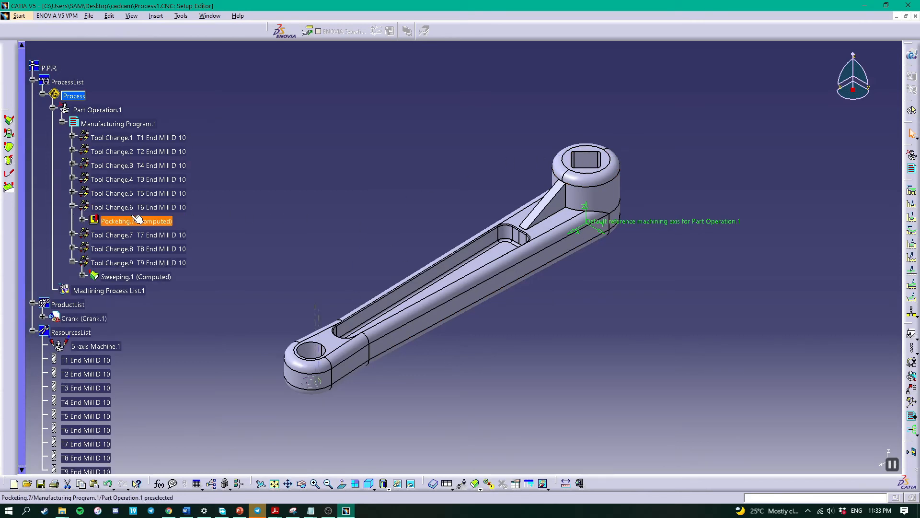
{"action": "double_click", "coordinate": [127, 221]}
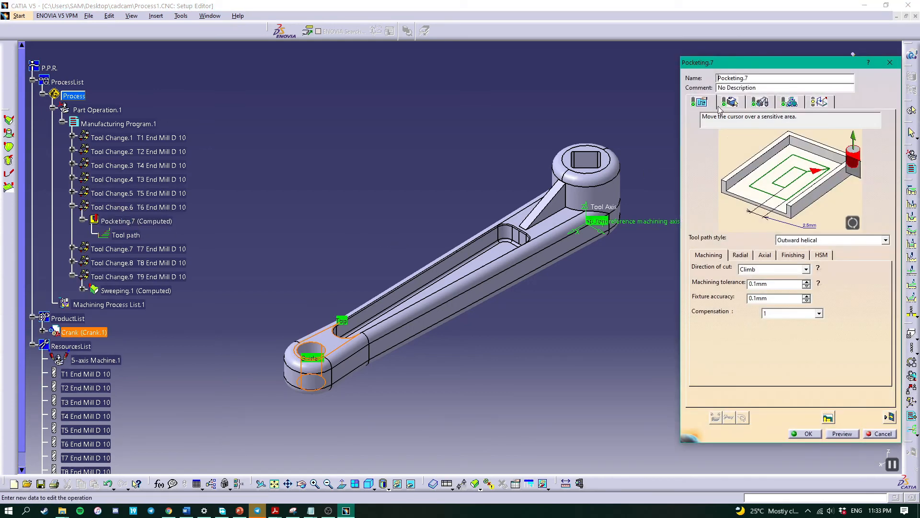
{"action": "left_click", "coordinate": [732, 104]}
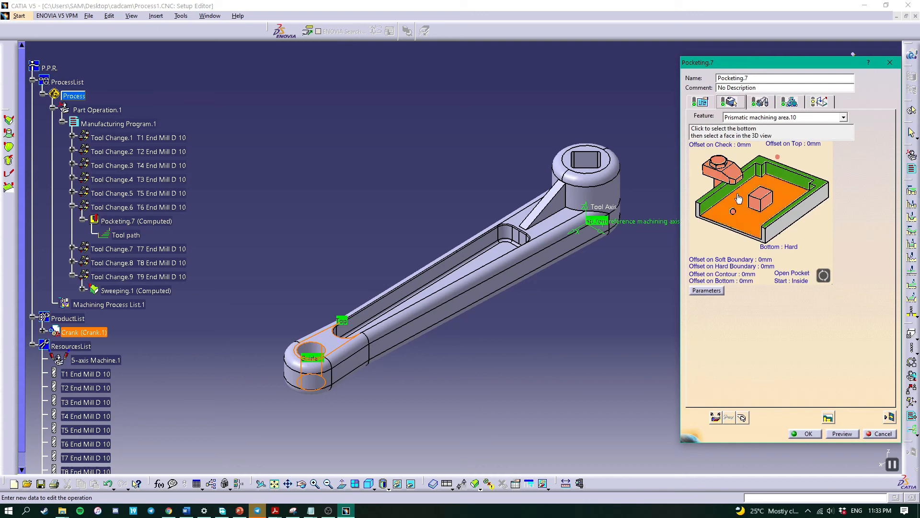
{"action": "middle_click_drag", "start_coordinate": [358, 355], "coordinate": [396, 265]}
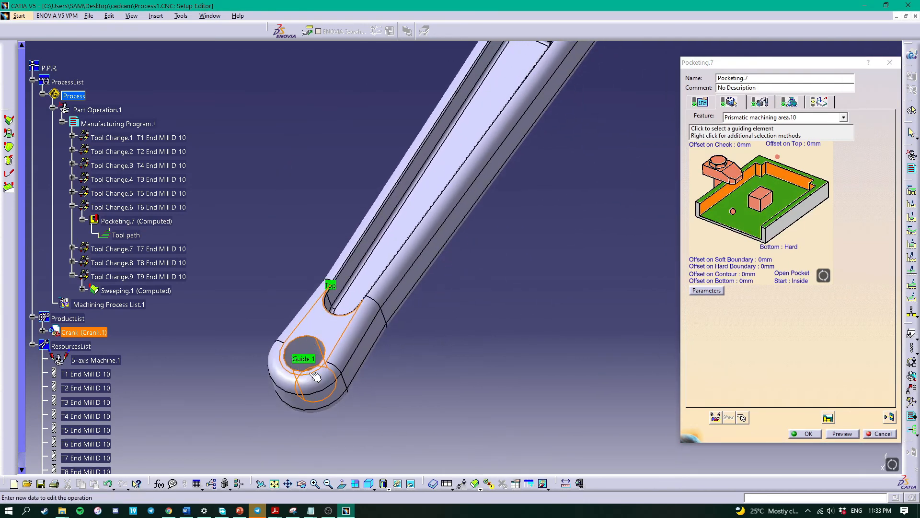
{"action": "left_click", "coordinate": [308, 370]}
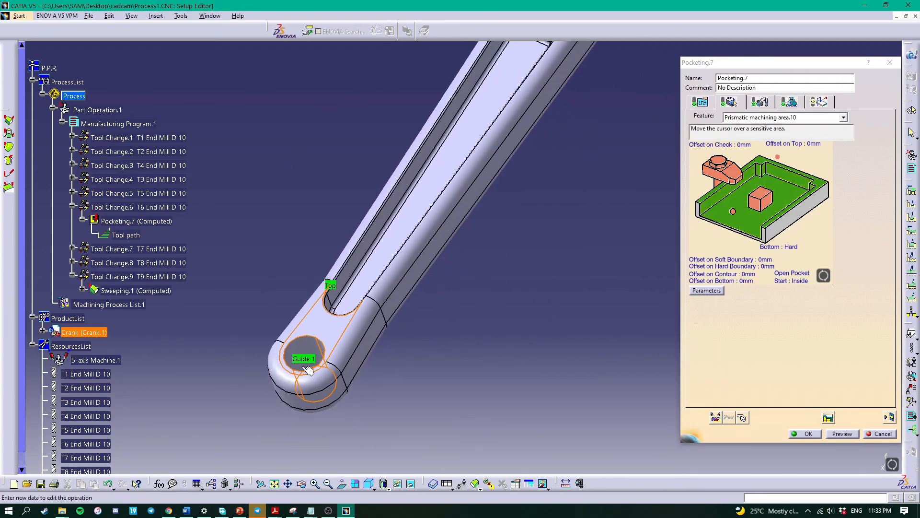
{"action": "left_click", "coordinate": [760, 102]}
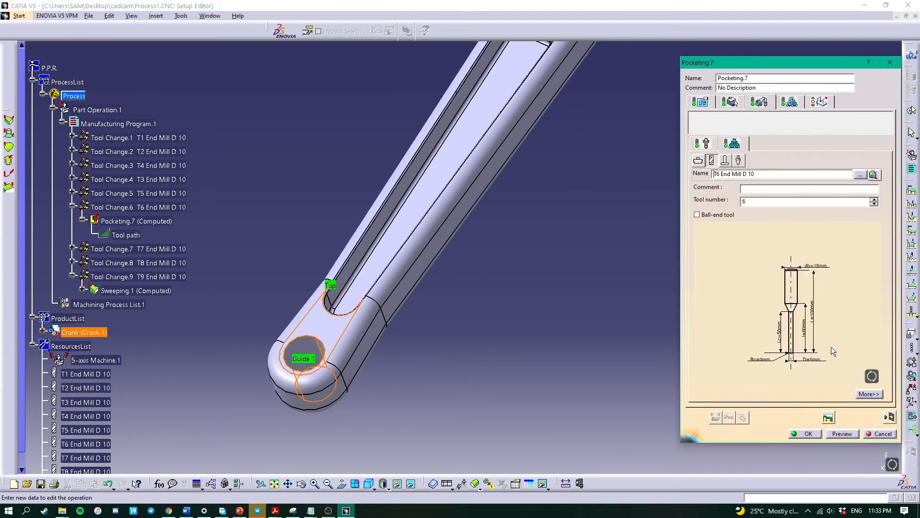
- Run the video material-removal simulation of Pocketing.7, inspect the machined round hole and close the operation
{"action": "left_click", "coordinate": [889, 416]}
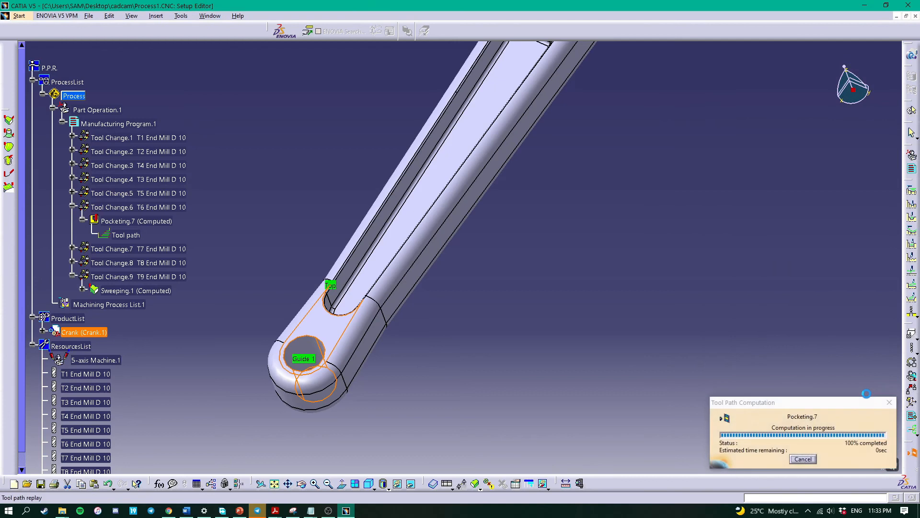
{"action": "left_click", "coordinate": [814, 357]}
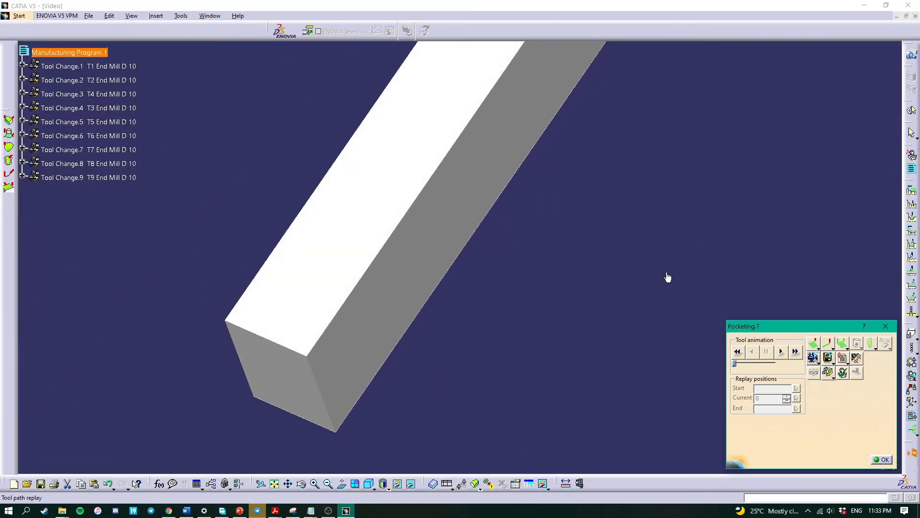
{"action": "left_click", "coordinate": [368, 483]}
{"action": "middle_click_drag", "start_coordinate": [693, 310], "coordinate": [648, 397]}
{"action": "middle_click_drag", "start_coordinate": [658, 254], "coordinate": [643, 302]}
{"action": "left_click", "coordinate": [781, 354]}
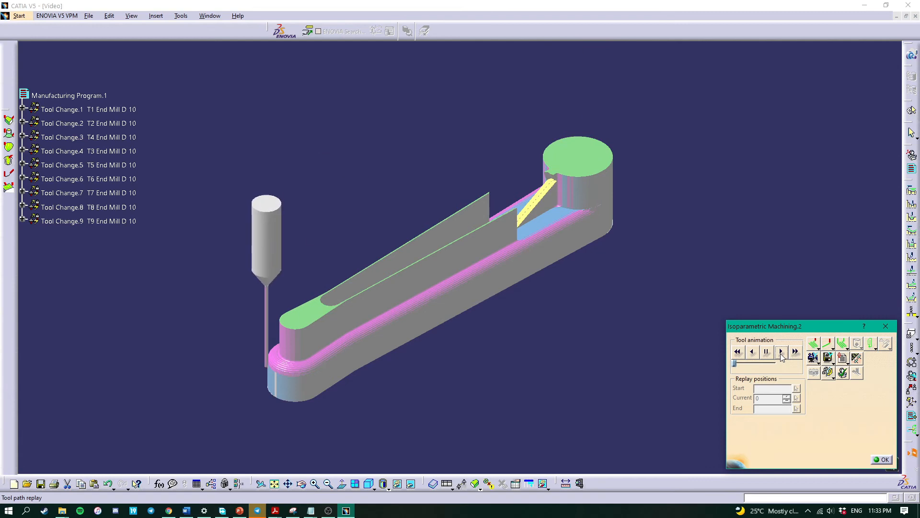
{"action": "middle_click_drag", "start_coordinate": [325, 393], "coordinate": [362, 294]}
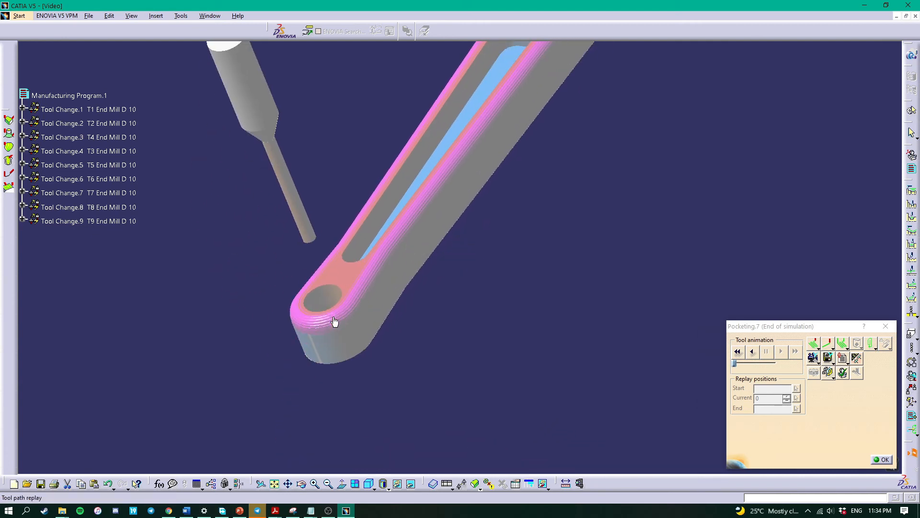
{"action": "left_click", "coordinate": [883, 459]}
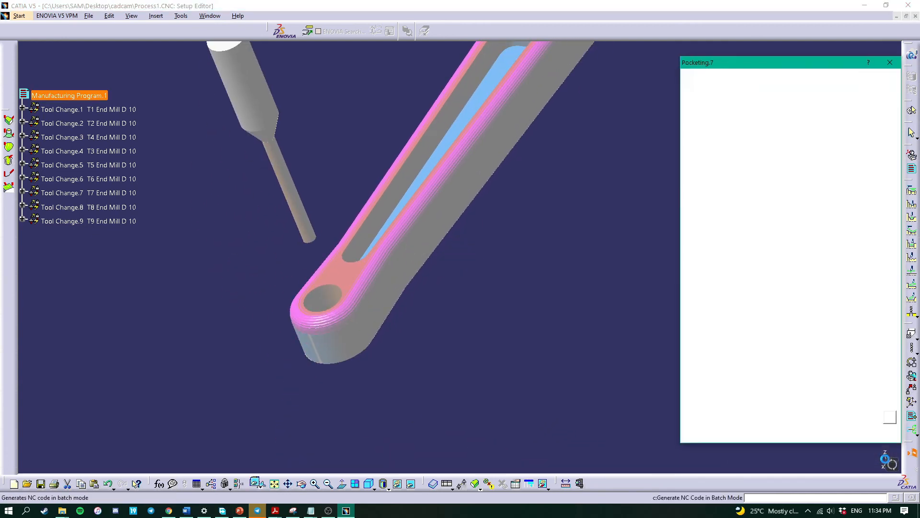
{"action": "left_click", "coordinate": [807, 434]}
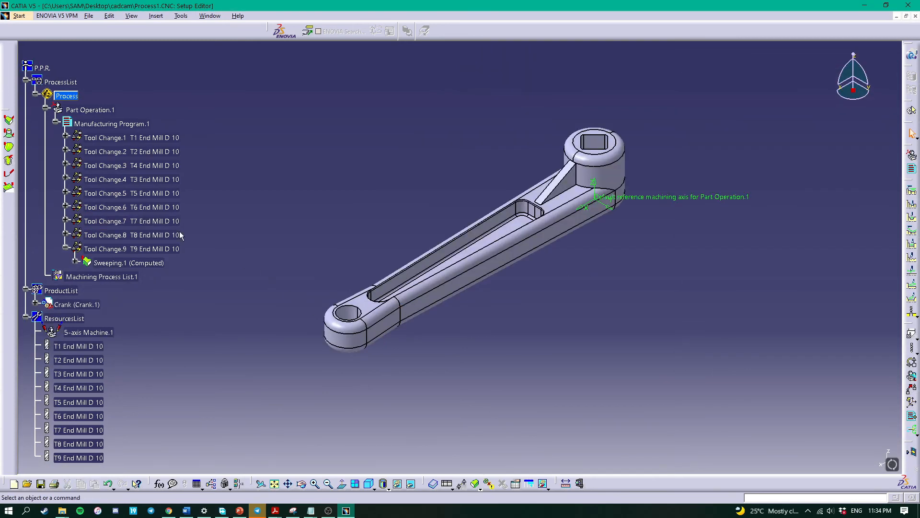
- Examine the bottom and guide geometry at the square hole and the tool settings of Pocketing.10 under Tool Change.7
{"action": "left_click", "coordinate": [65, 219]}
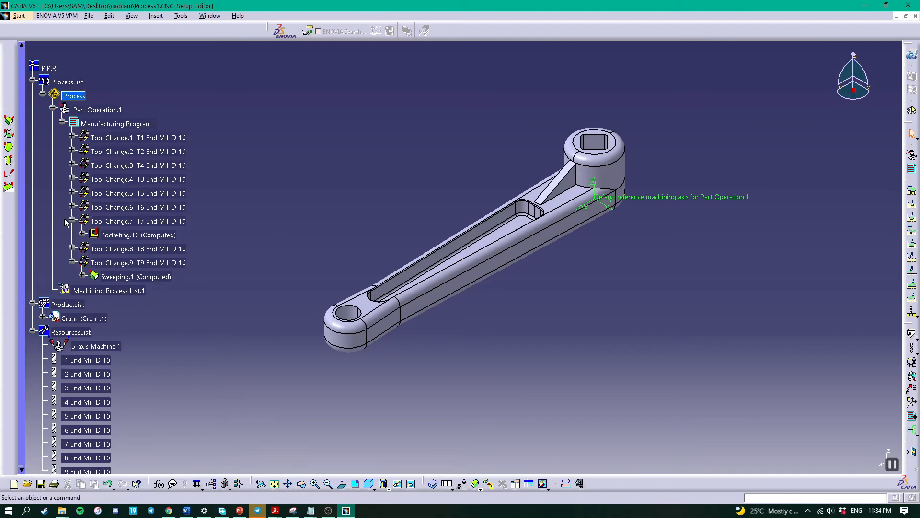
{"action": "left_click", "coordinate": [118, 236]}
{"action": "double_click", "coordinate": [119, 237]}
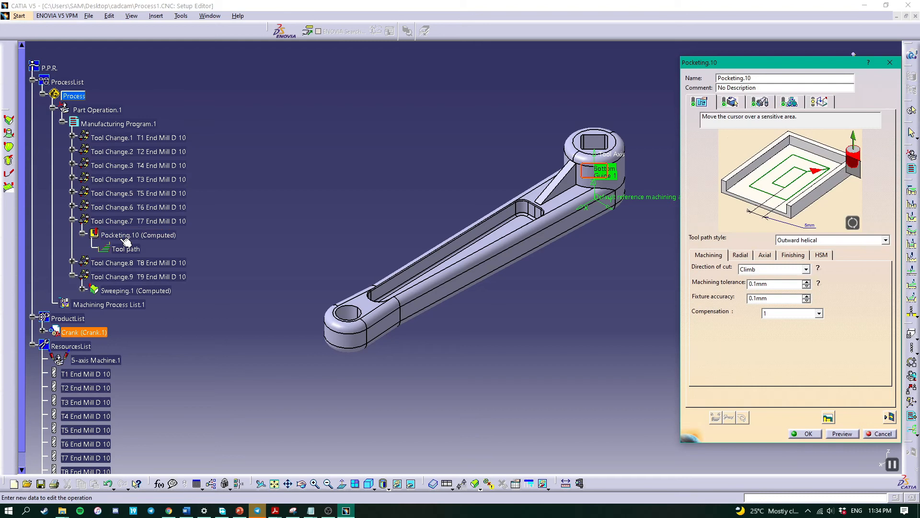
{"action": "left_click", "coordinate": [737, 104]}
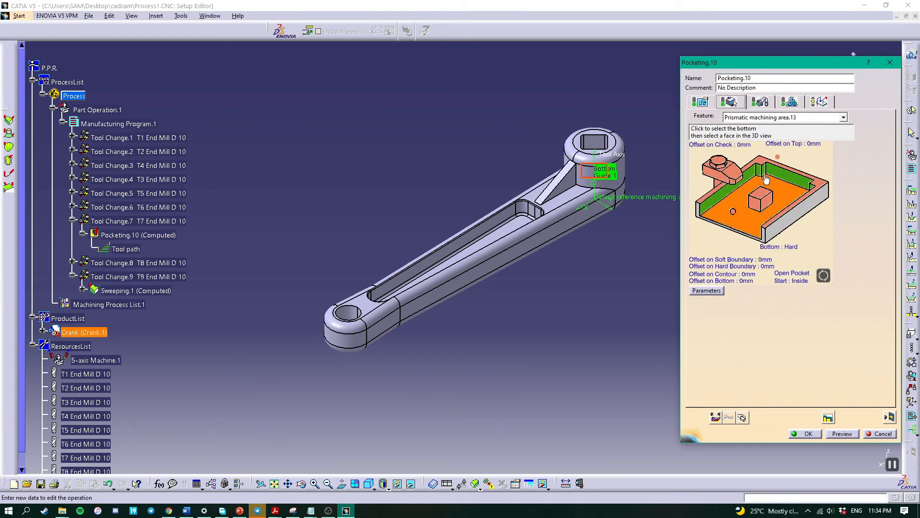
{"action": "middle_click_drag", "start_coordinate": [623, 177], "coordinate": [509, 281]}
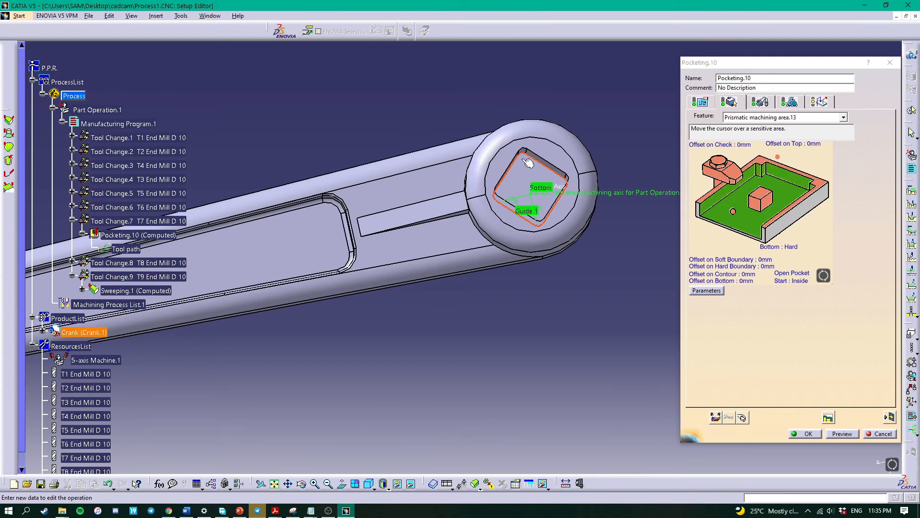
{"action": "left_click", "coordinate": [760, 101]}
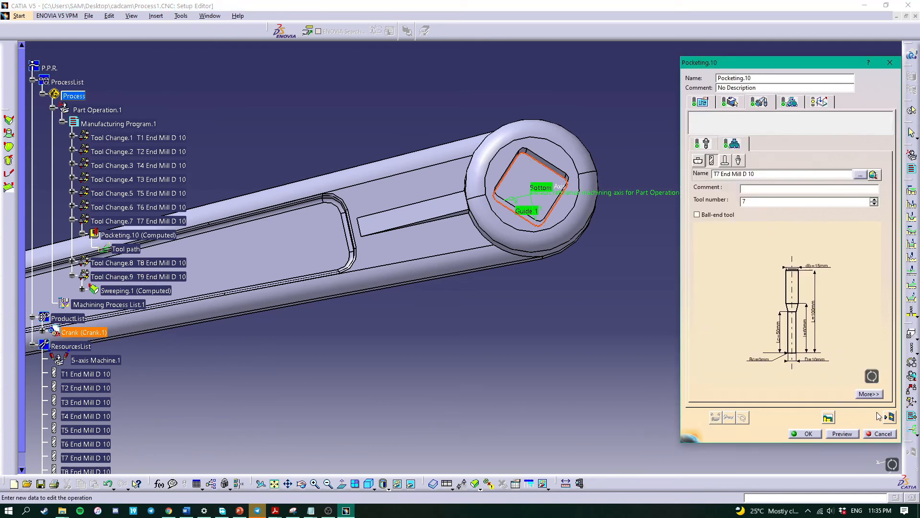
- Run the video material-removal simulation of Pocketing.10 in isometric view, inspect the boss pocket and close the operation
{"action": "left_click", "coordinate": [368, 484]}
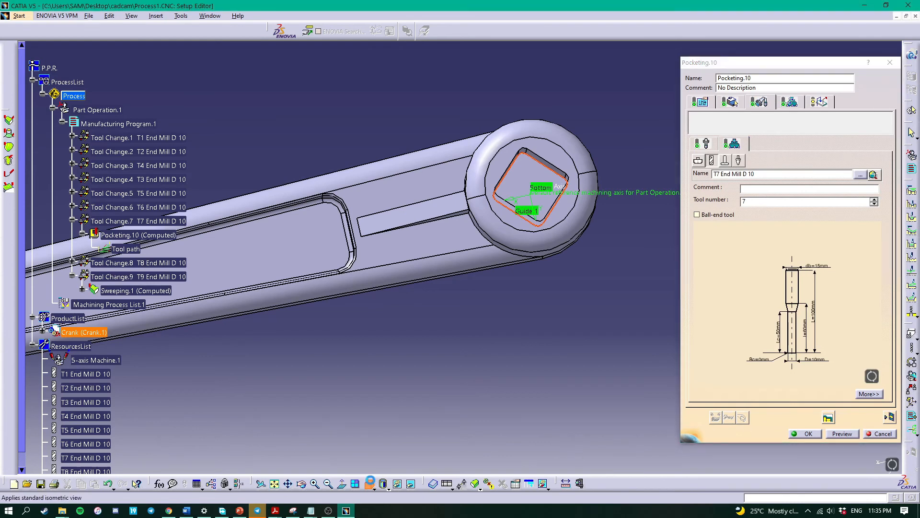
{"action": "left_click", "coordinate": [889, 417]}
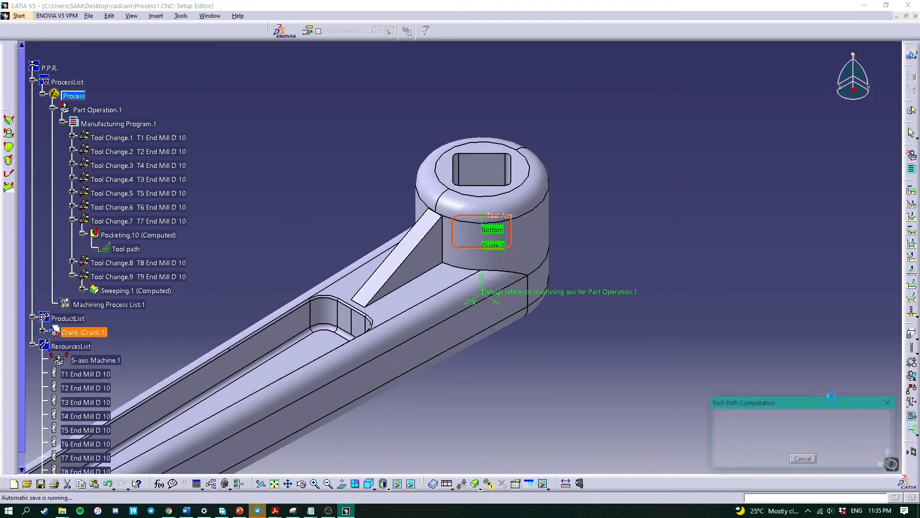
{"action": "middle_click_drag", "start_coordinate": [492, 299], "coordinate": [508, 372]}
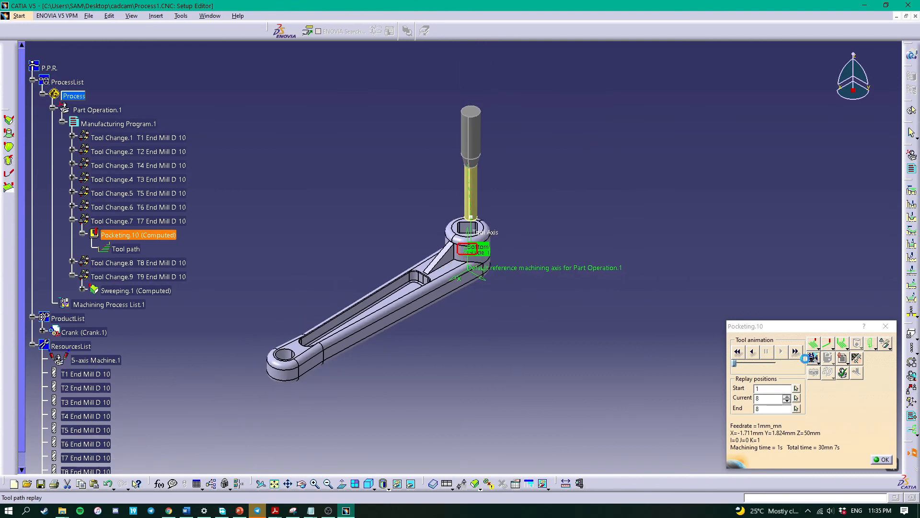
{"action": "left_click", "coordinate": [812, 358]}
{"action": "left_click", "coordinate": [782, 352]}
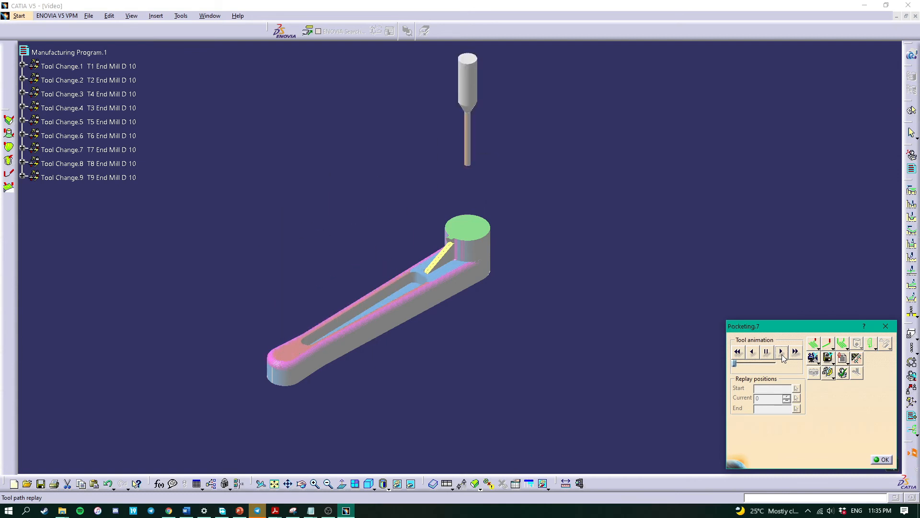
{"action": "middle_click_drag", "start_coordinate": [543, 233], "coordinate": [495, 272]}
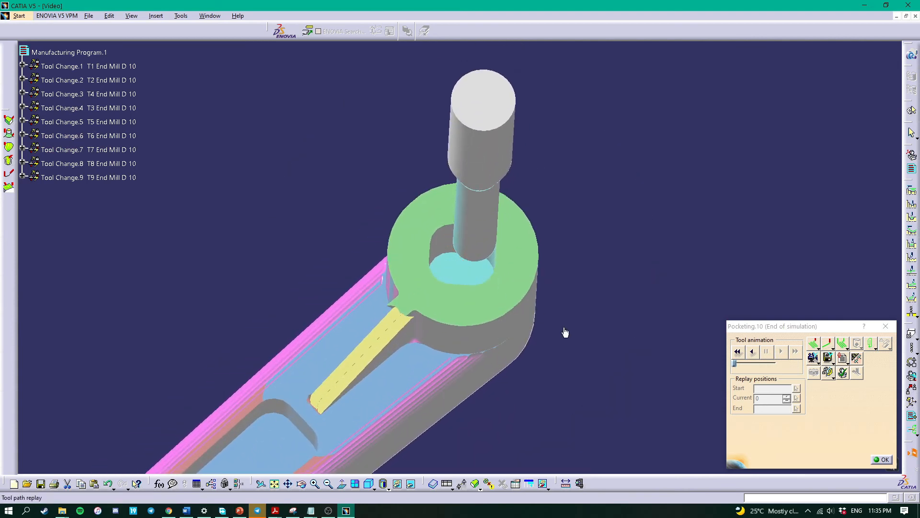
{"action": "left_click", "coordinate": [882, 460]}
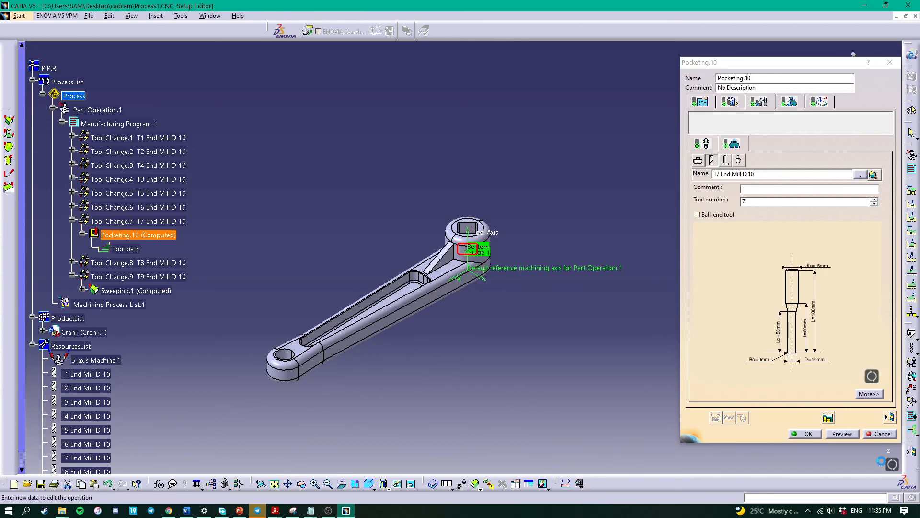
{"action": "left_click", "coordinate": [799, 436]}
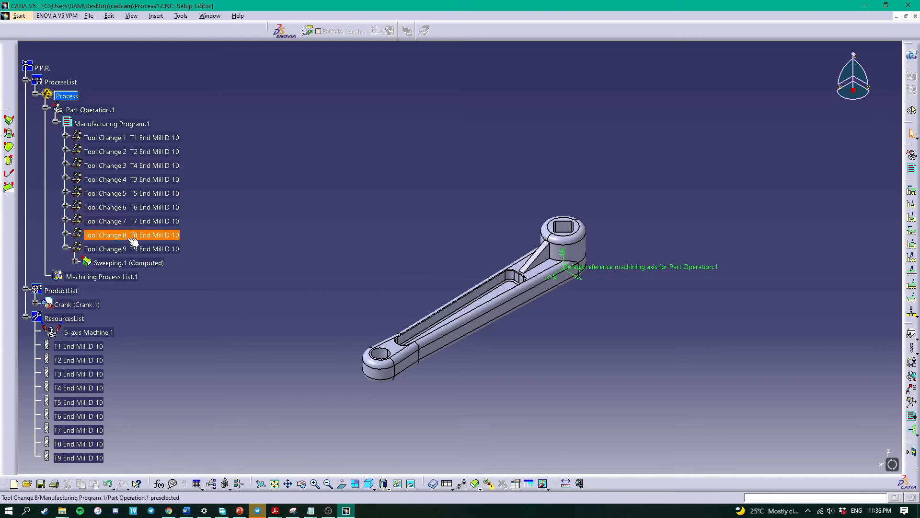
- Examine the strategy, square-hole geometry definition and tool settings of Profile Contouring.4 under Tool Change.8
{"action": "left_click", "coordinate": [65, 233]}
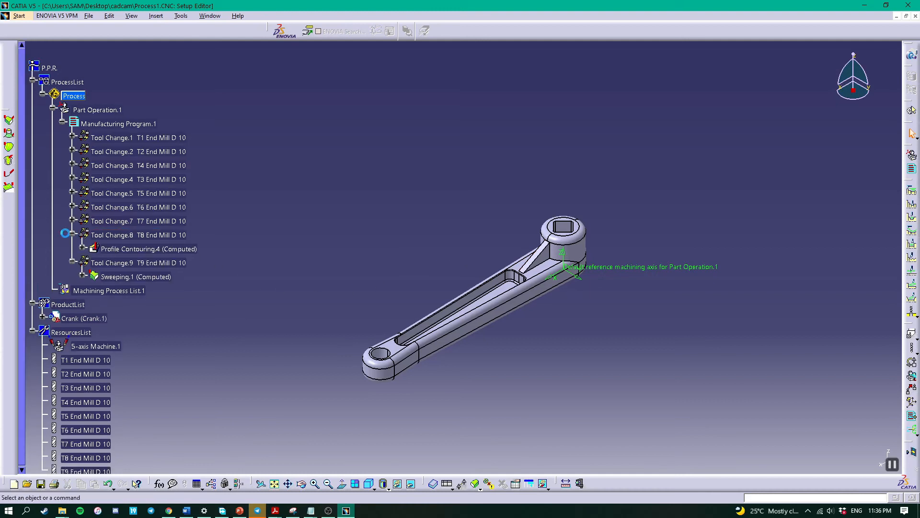
{"action": "double_click", "coordinate": [148, 251]}
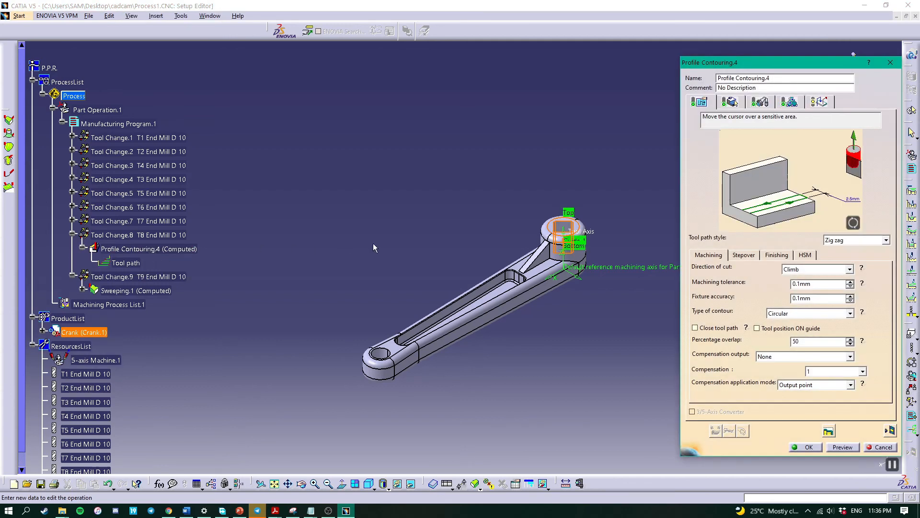
{"action": "middle_click_drag", "start_coordinate": [584, 260], "coordinate": [422, 405]}
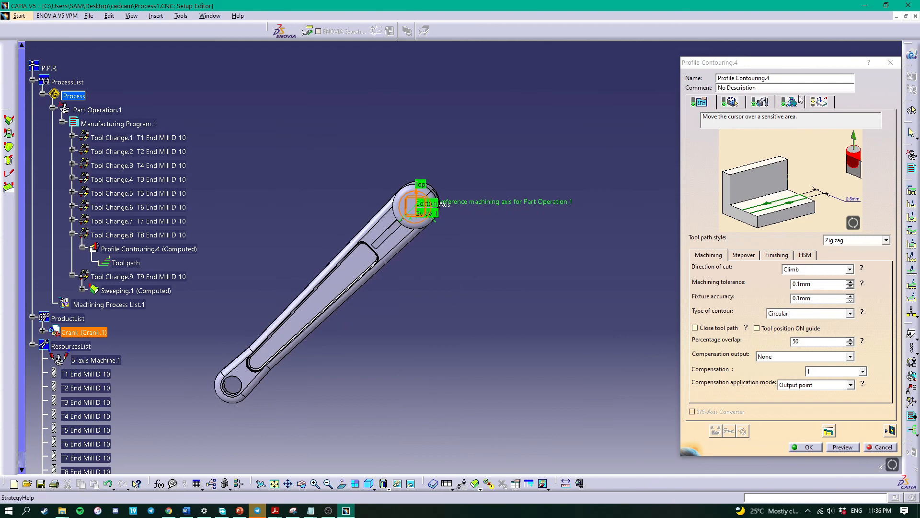
{"action": "left_click", "coordinate": [729, 101]}
{"action": "middle_click_drag", "start_coordinate": [420, 217], "coordinate": [586, 338]}
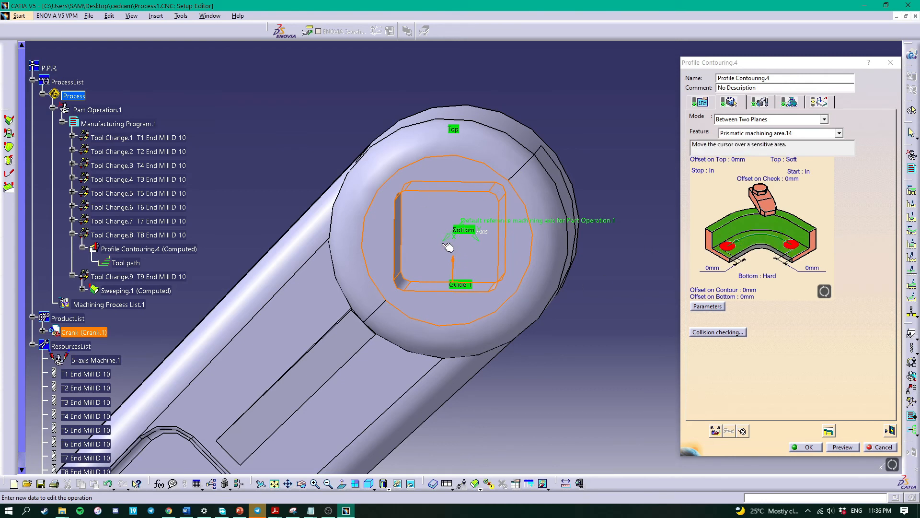
{"action": "left_click", "coordinate": [762, 103]}
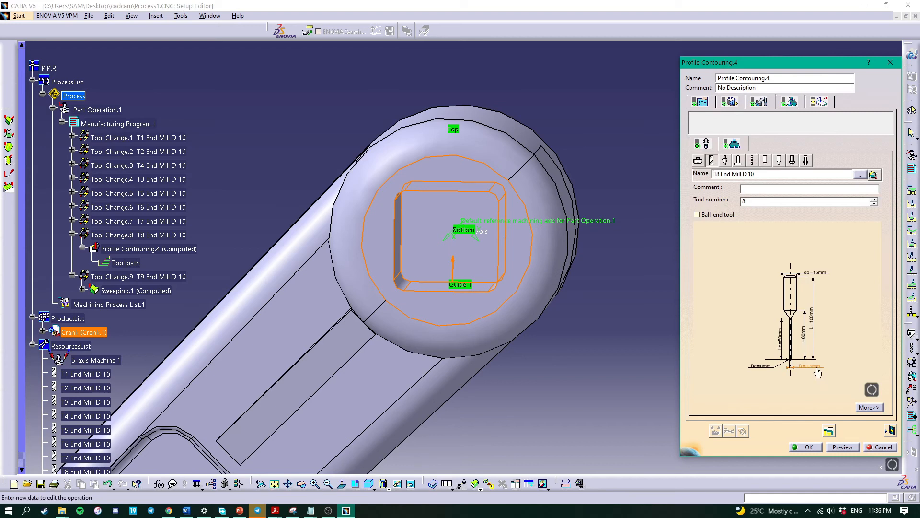
- Run the video material-removal simulation of Profile Contouring.4 in isometric view, inspect the machined square hole and close the operation
{"action": "left_click", "coordinate": [889, 430]}
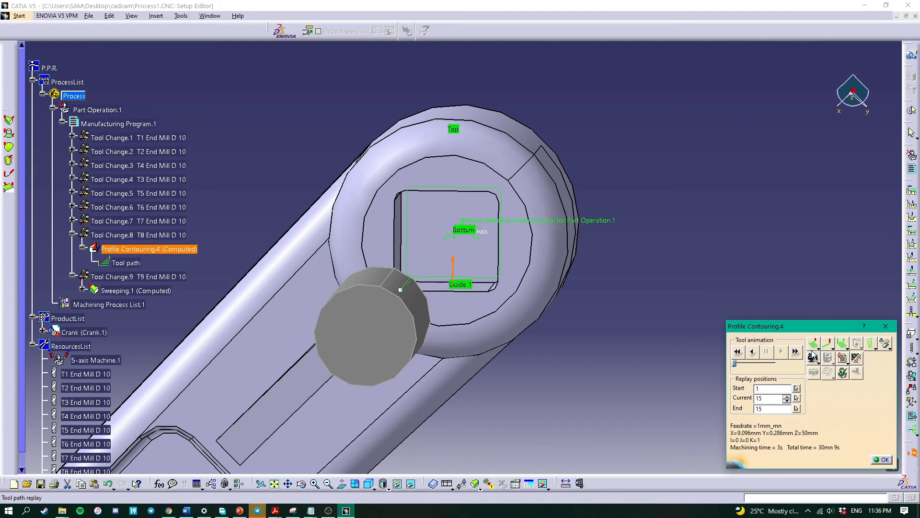
{"action": "left_click", "coordinate": [369, 484]}
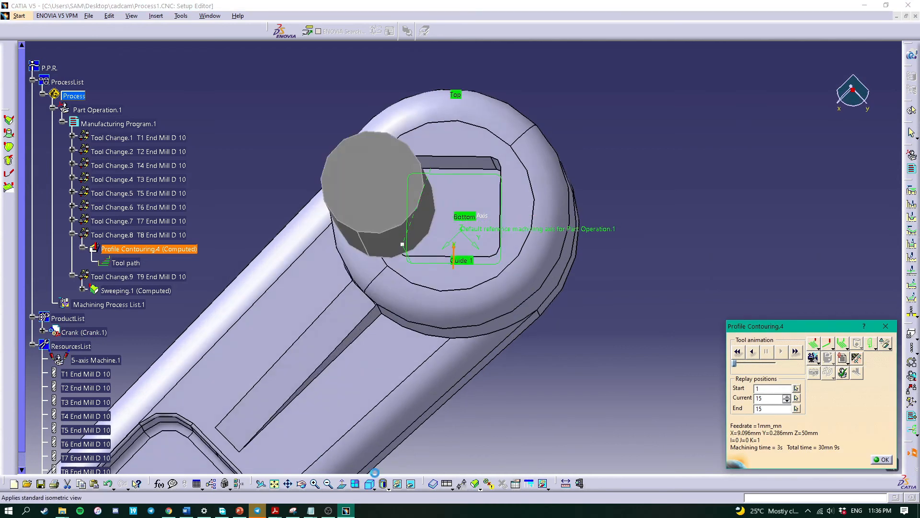
{"action": "middle_click_drag", "start_coordinate": [432, 337], "coordinate": [442, 421], "text": "ctrl"}
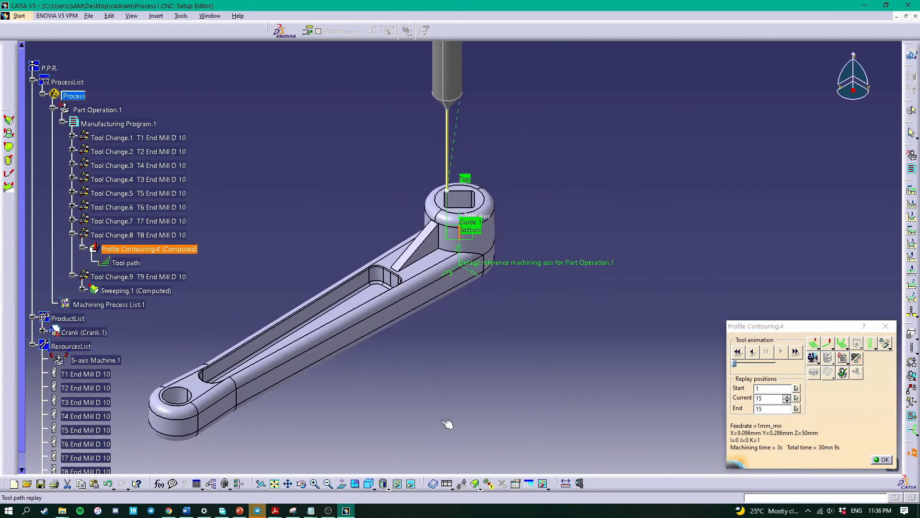
{"action": "left_click", "coordinate": [813, 358]}
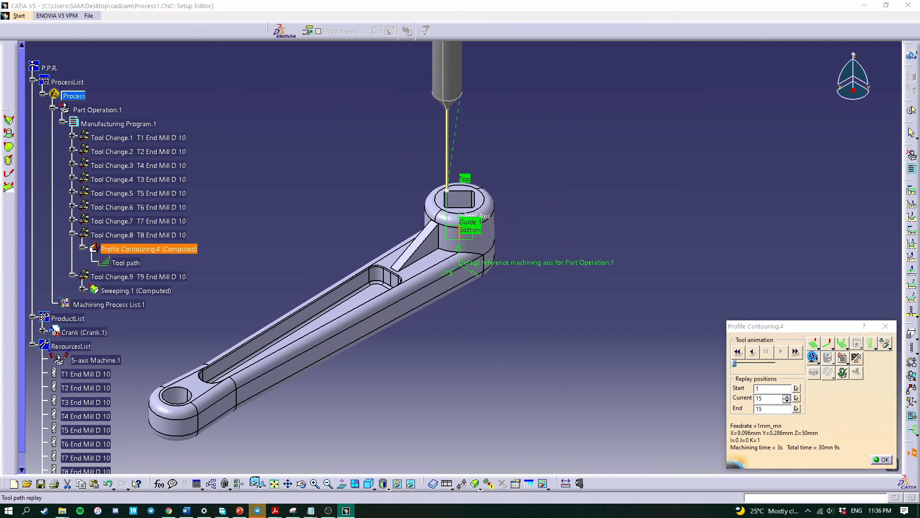
{"action": "left_click", "coordinate": [781, 352]}
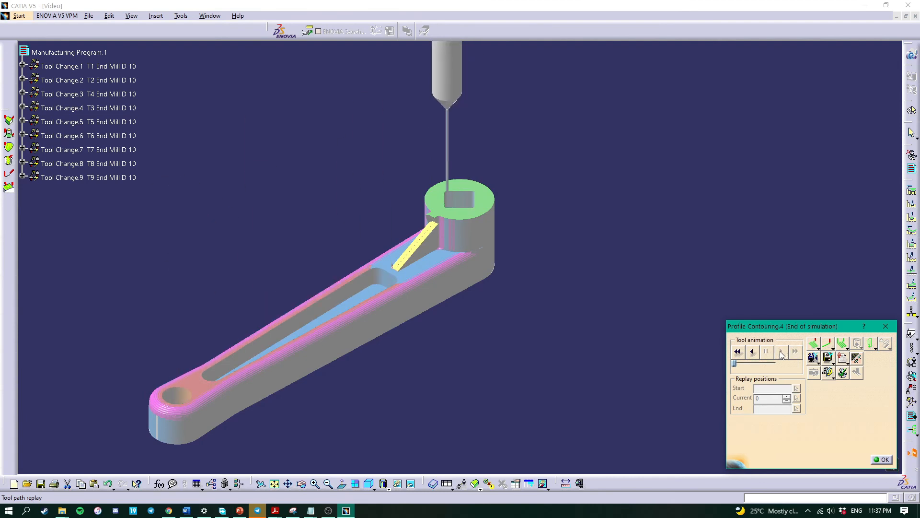
{"action": "middle_click_drag", "start_coordinate": [482, 272], "coordinate": [559, 189]}
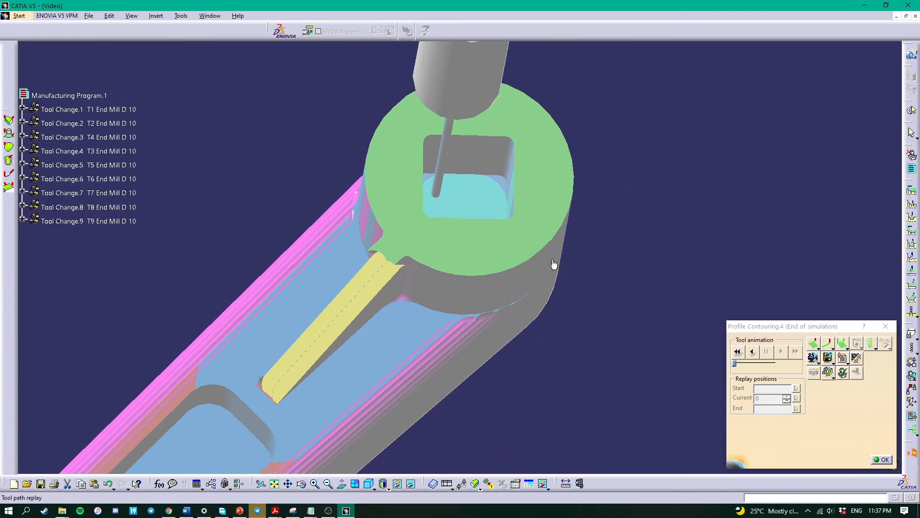
{"action": "left_click", "coordinate": [887, 459]}
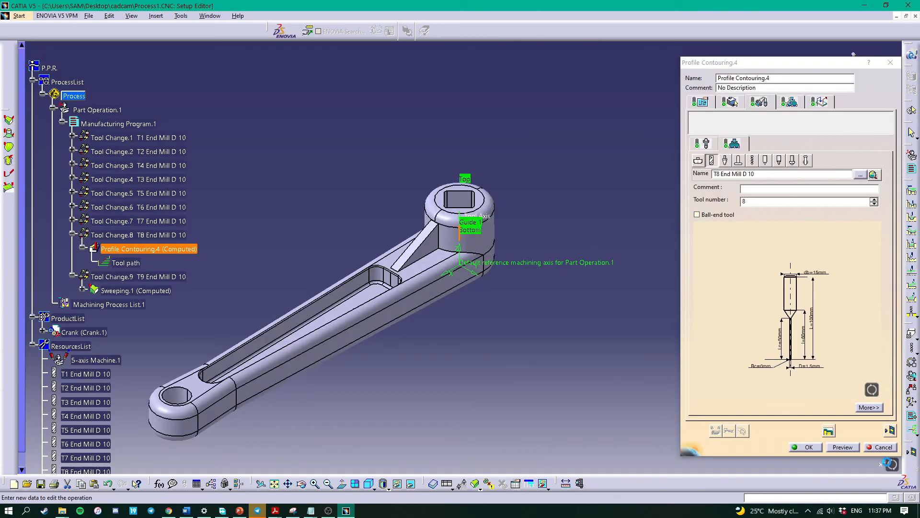
{"action": "left_click", "coordinate": [808, 447]}
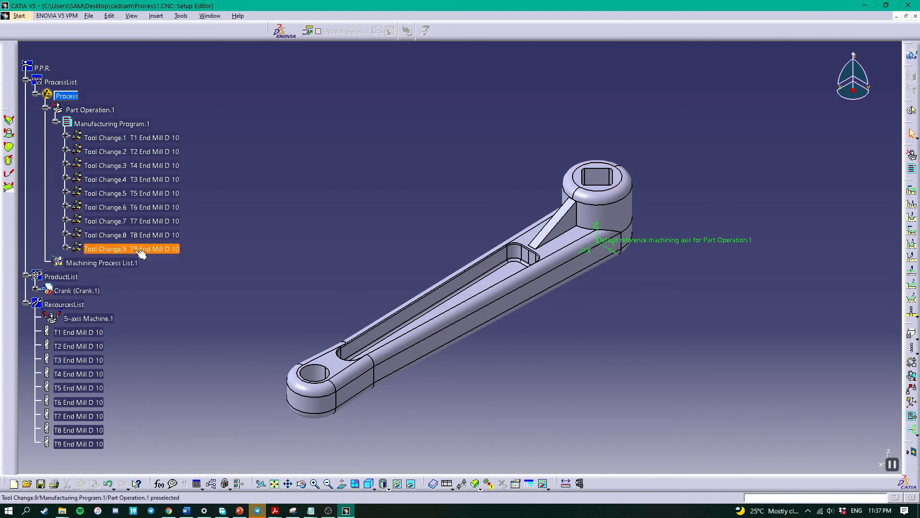
- Examine the machining strategy, part geometry definition and tool settings of Sweeping.1 under Tool Change.9
{"action": "left_click", "coordinate": [65, 246]}
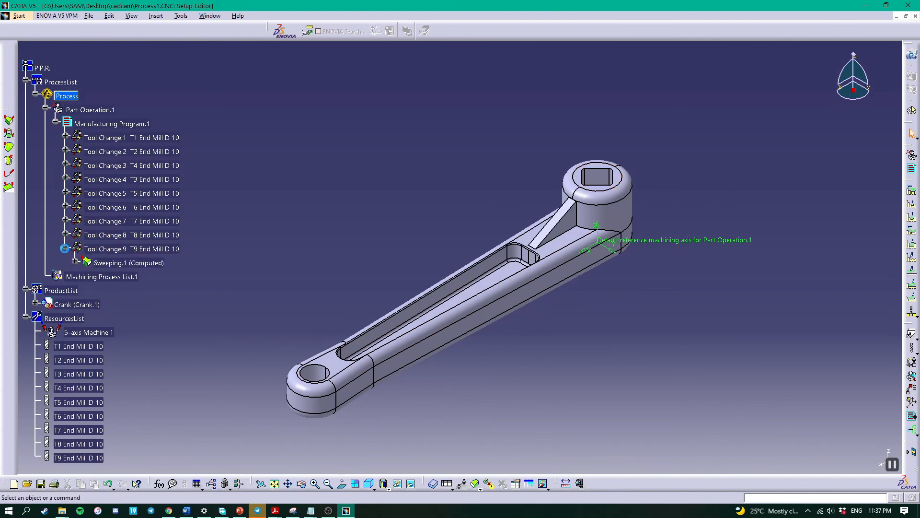
{"action": "double_click", "coordinate": [104, 267]}
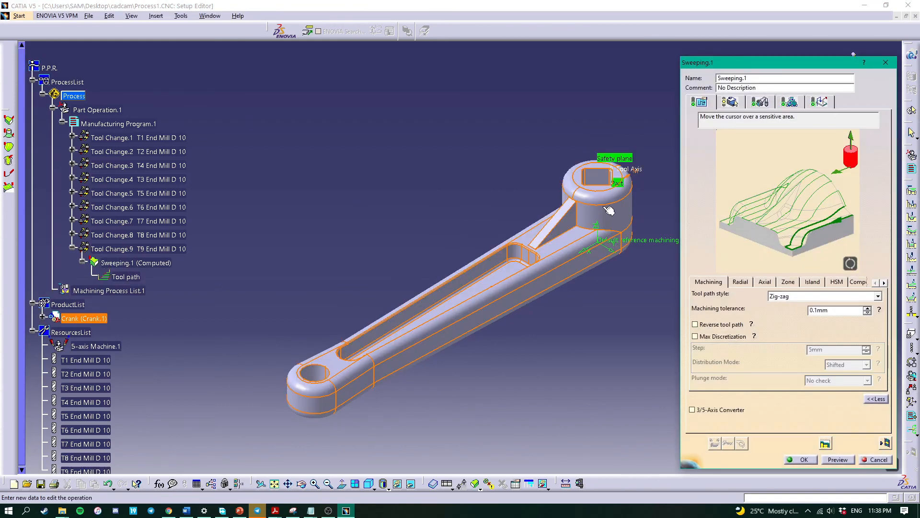
{"action": "middle_click_drag", "start_coordinate": [609, 210], "coordinate": [586, 213]}
{"action": "left_click", "coordinate": [729, 102]}
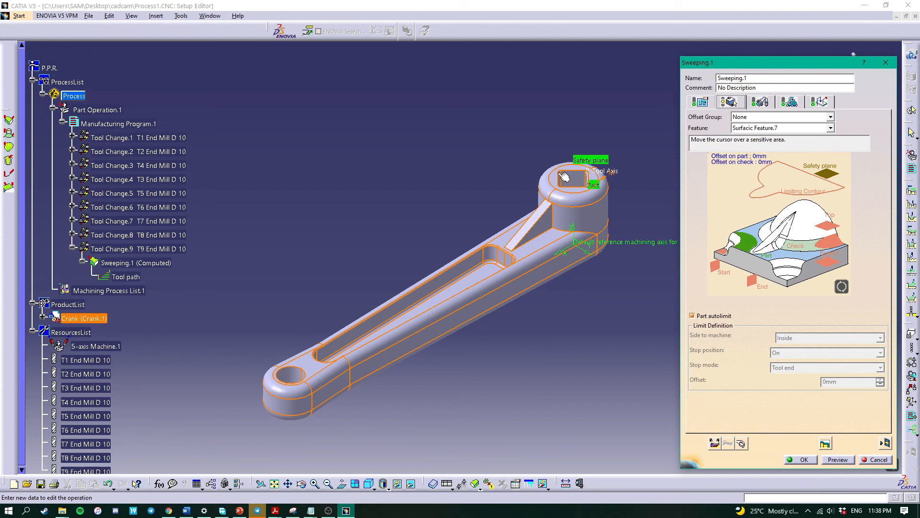
{"action": "left_click", "coordinate": [759, 102]}
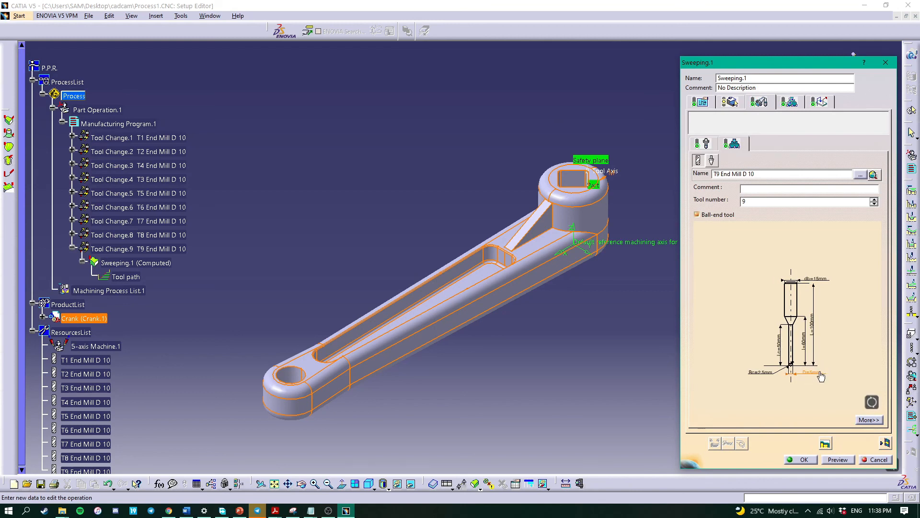
- Run the video material-removal simulation of Sweeping.1 at increased playback speed, close the operation and restore the crank's isometric view
{"action": "left_click", "coordinate": [885, 444]}
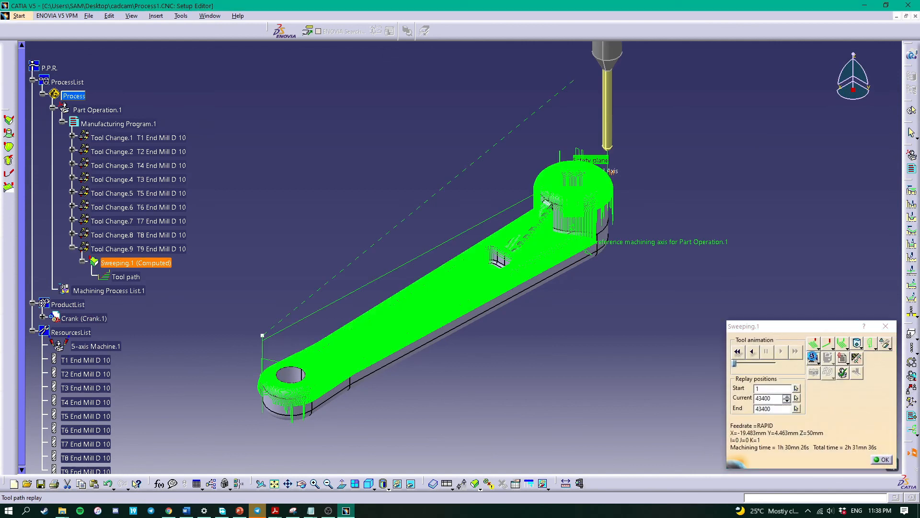
{"action": "left_click", "coordinate": [813, 357]}
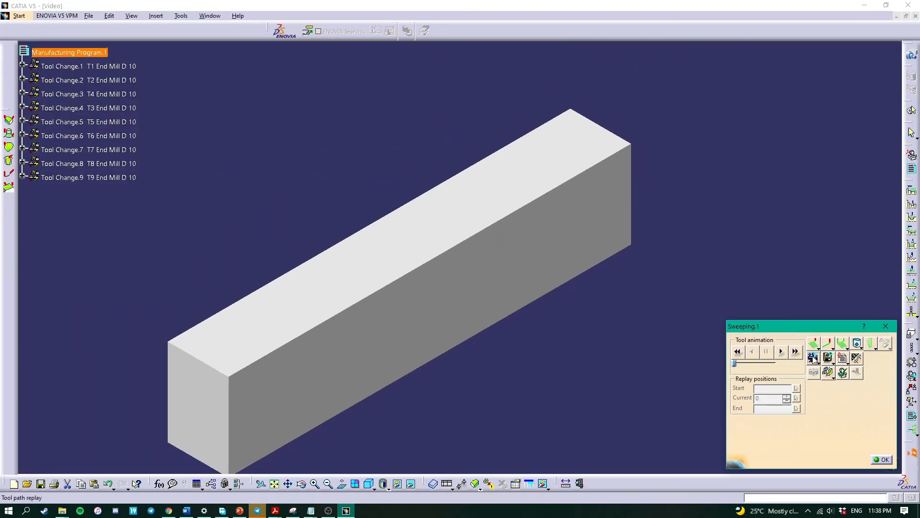
{"action": "middle_click_drag", "start_coordinate": [479, 324], "coordinate": [517, 338]}
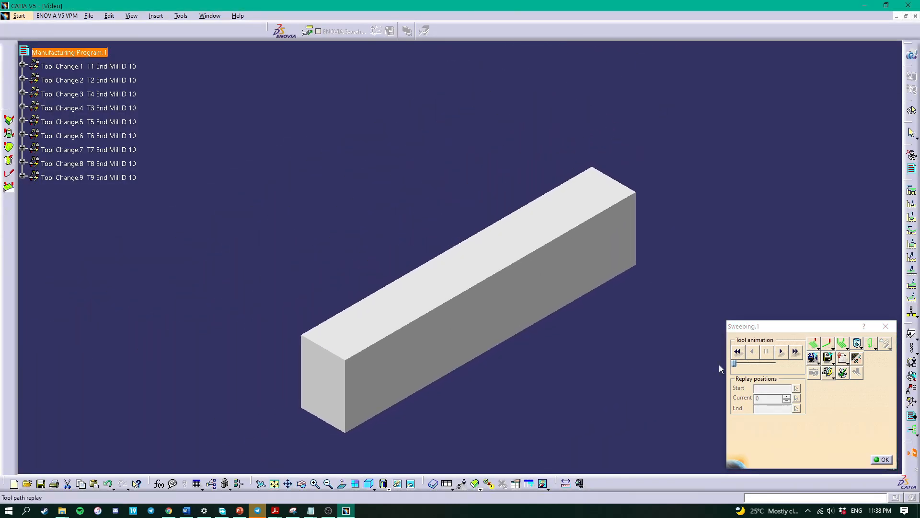
{"action": "left_click", "coordinate": [782, 352]}
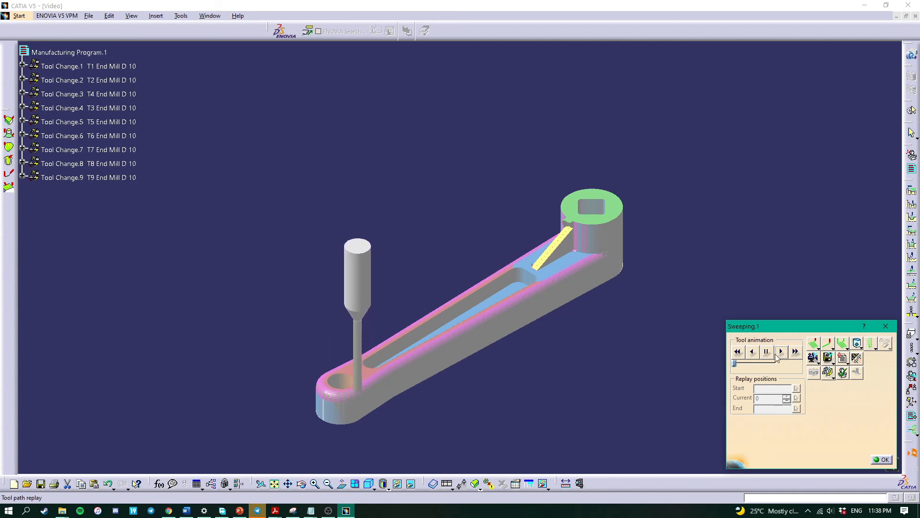
{"action": "left_click_drag", "start_coordinate": [736, 365], "coordinate": [752, 369]}
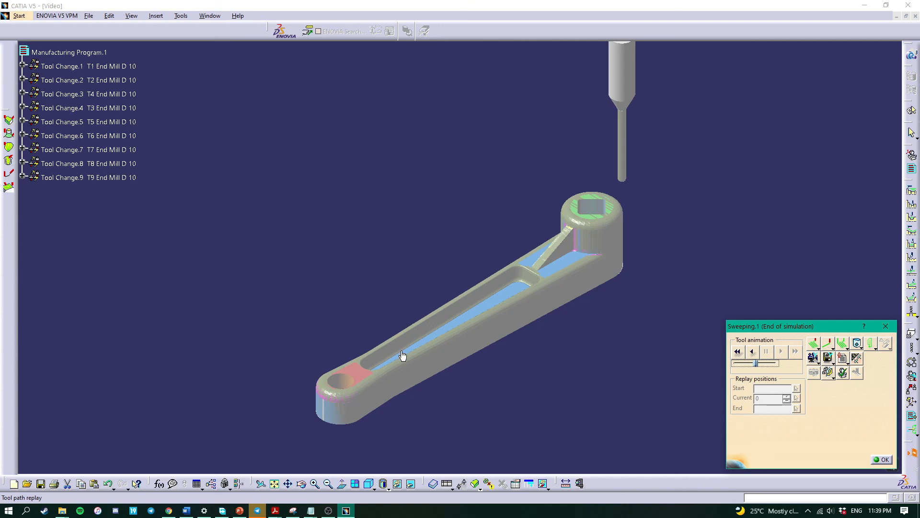
{"action": "left_click", "coordinate": [882, 459]}
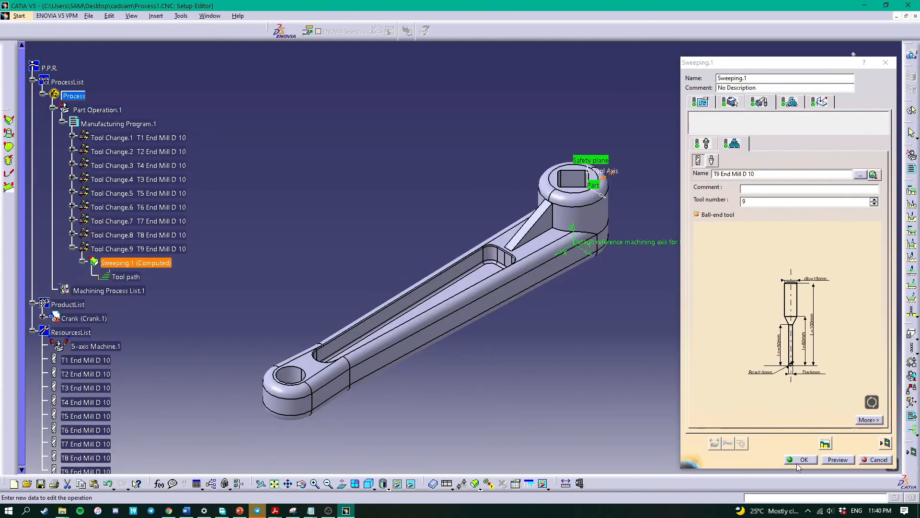
{"action": "left_click", "coordinate": [800, 460]}
{"action": "middle_click_drag", "start_coordinate": [496, 335], "coordinate": [485, 388]}
{"action": "left_click", "coordinate": [369, 483]}
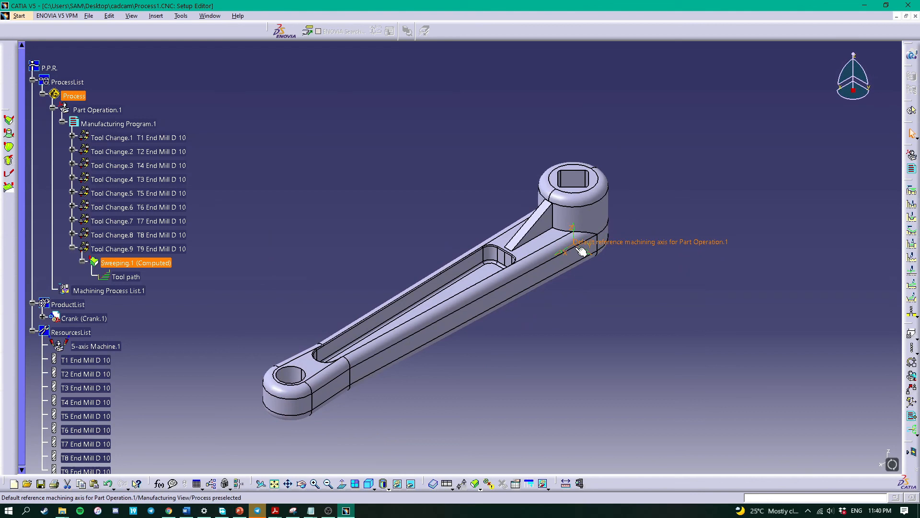